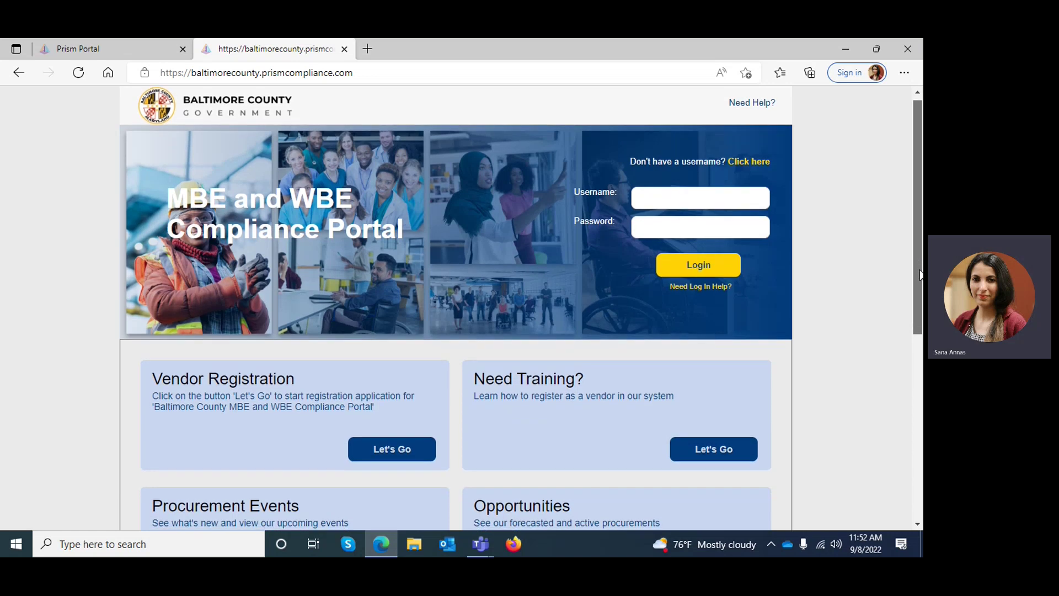
Step: Scroll the county portal page, select the Need Training? heading, and focus the username field
scroll(474, 386, down, 1)
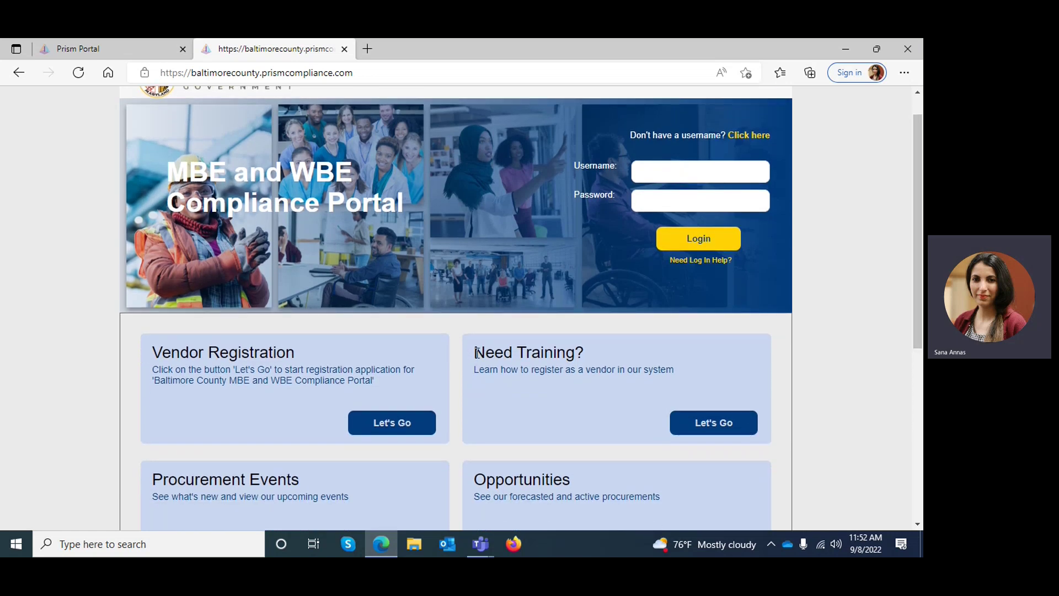
drag(475, 353, 586, 349)
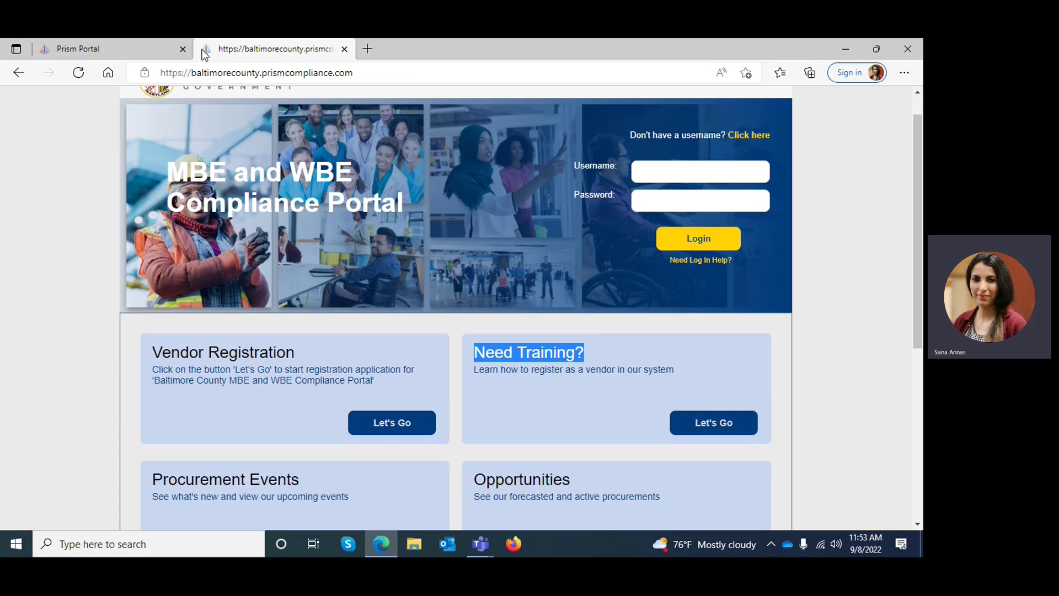
click(670, 171)
click(621, 218)
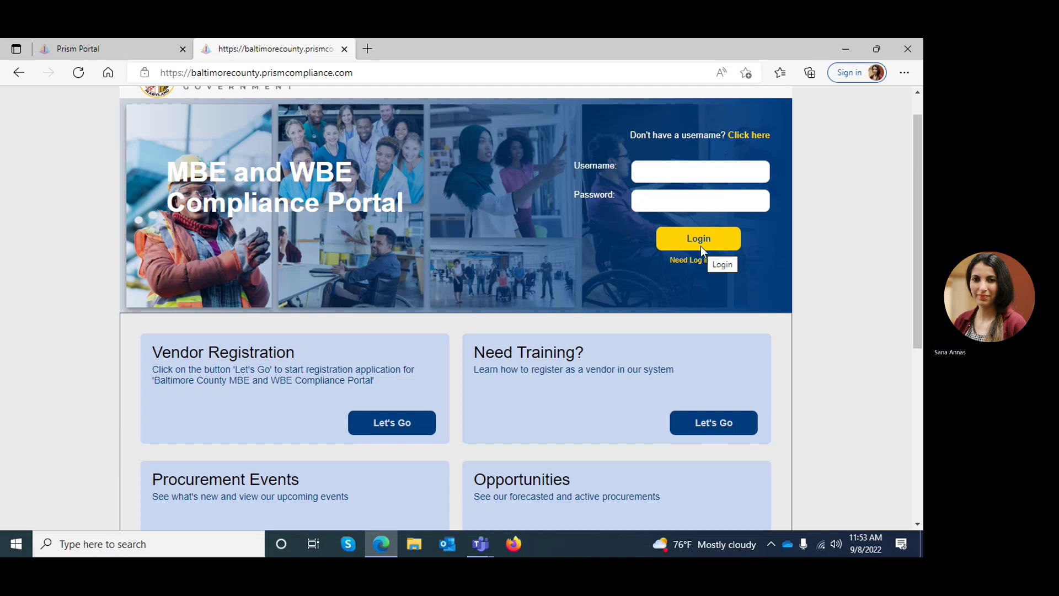
Step: Sign in to Prism and open Administration's Manage Users Profile page
click(90, 55)
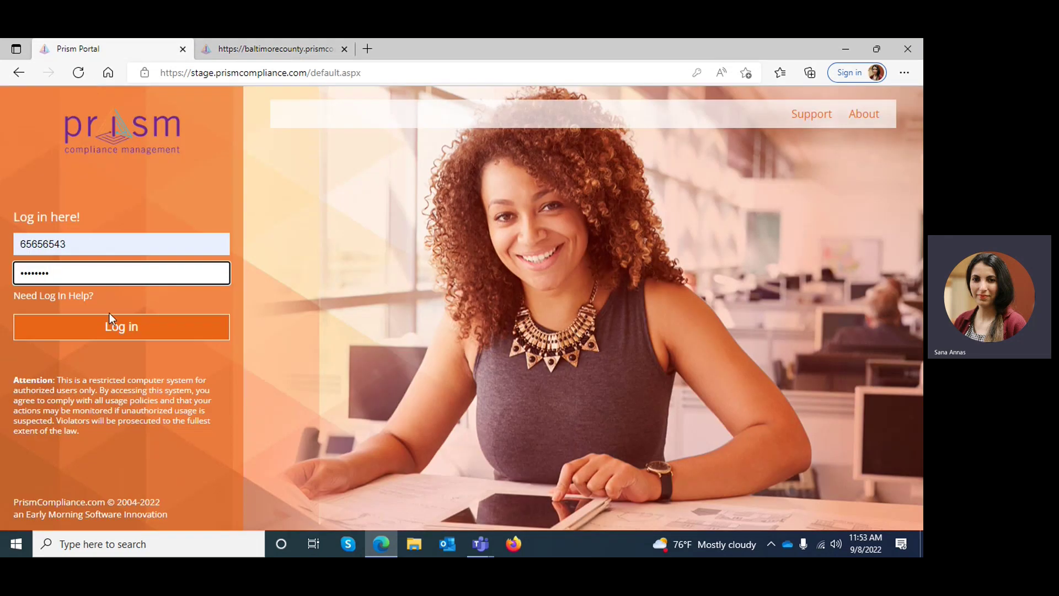
click(113, 327)
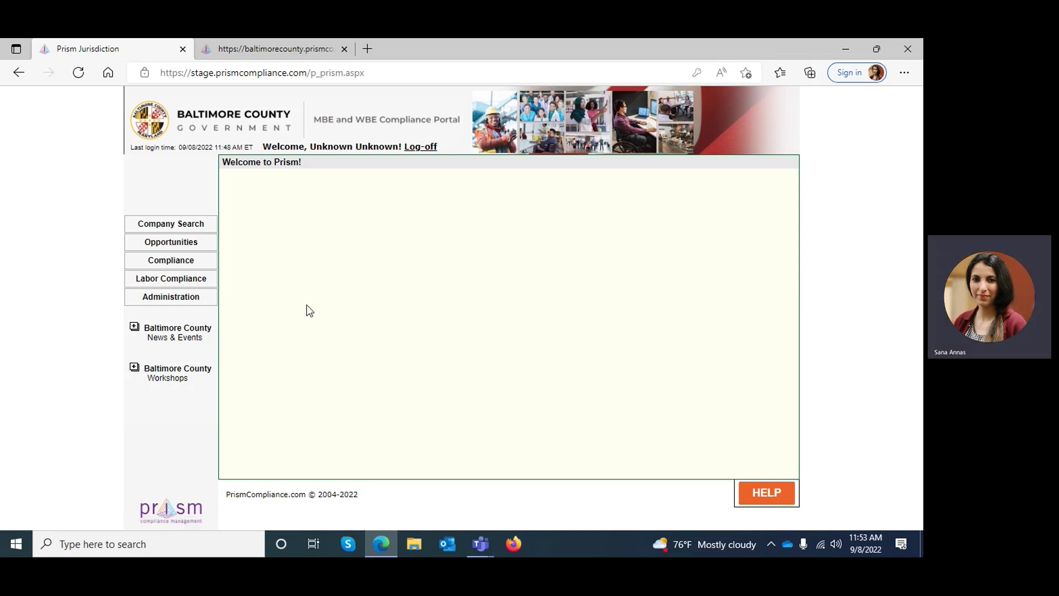
click(166, 301)
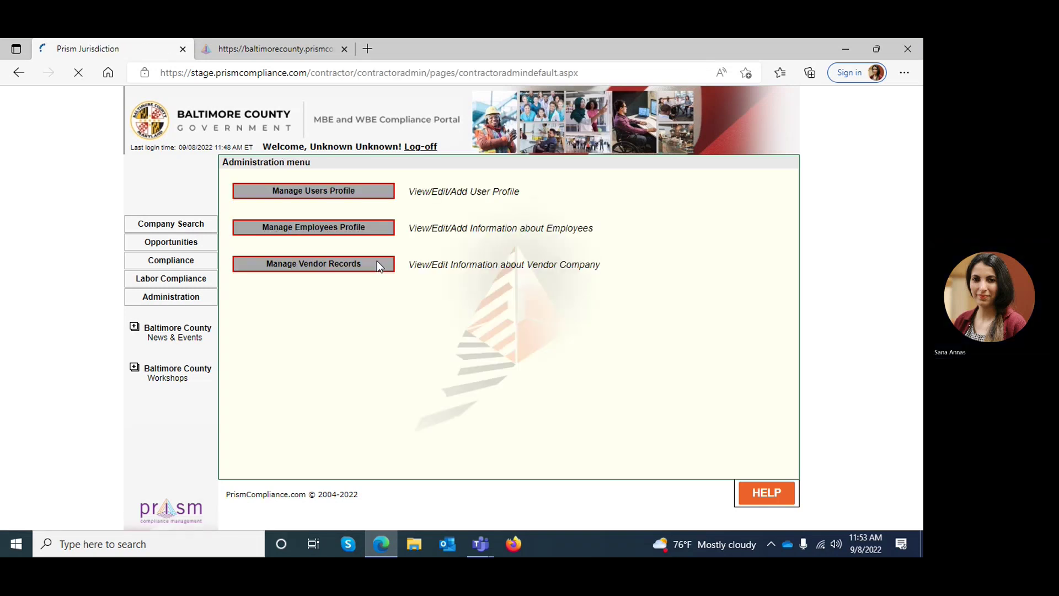
click(337, 191)
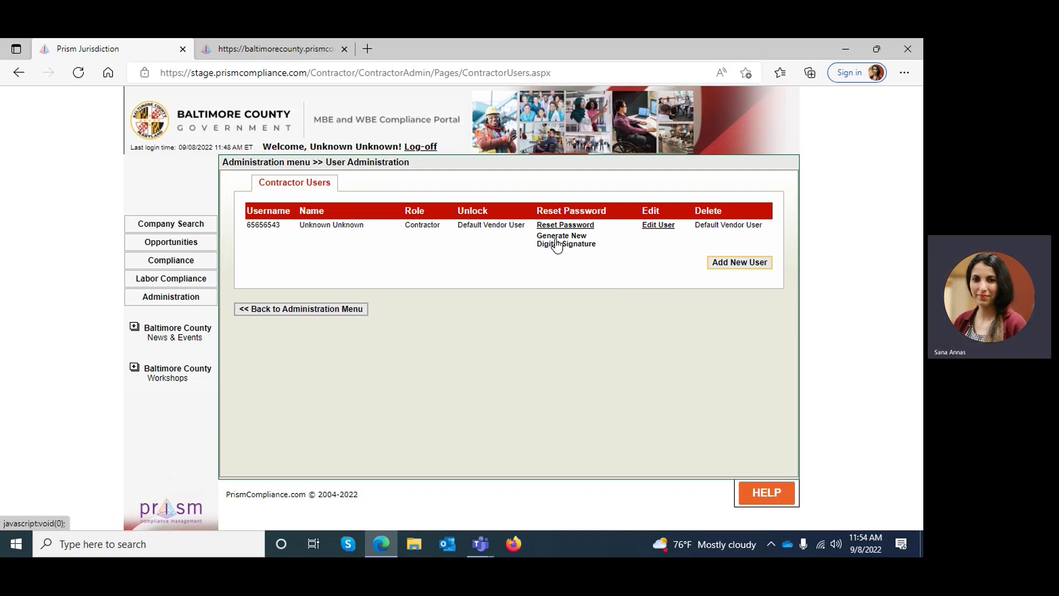
Step: Generate a new digital signature, enter the security answer, and proceed to signature styles
click(557, 243)
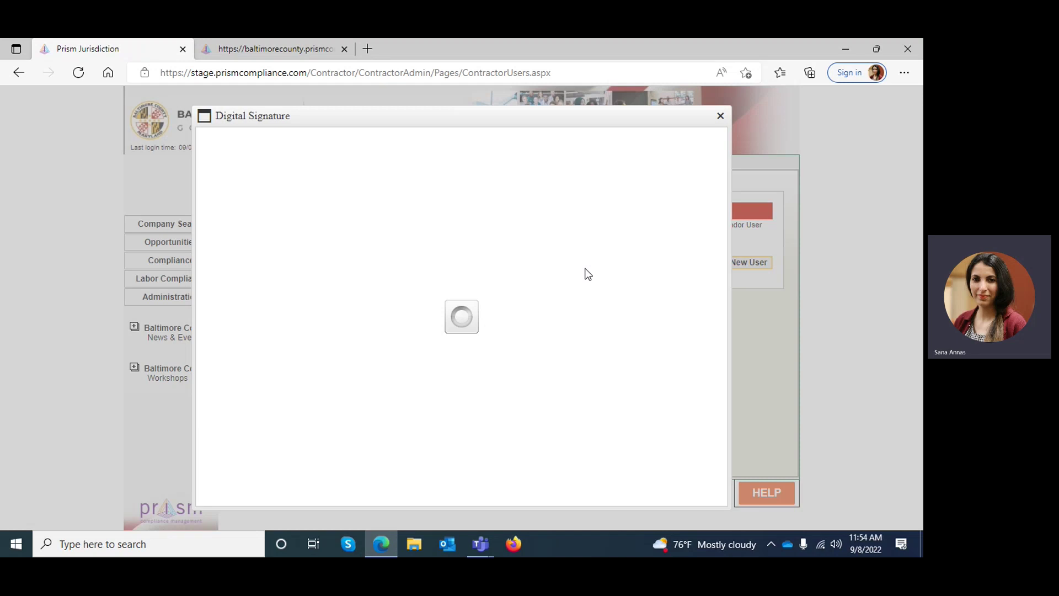
click(533, 259)
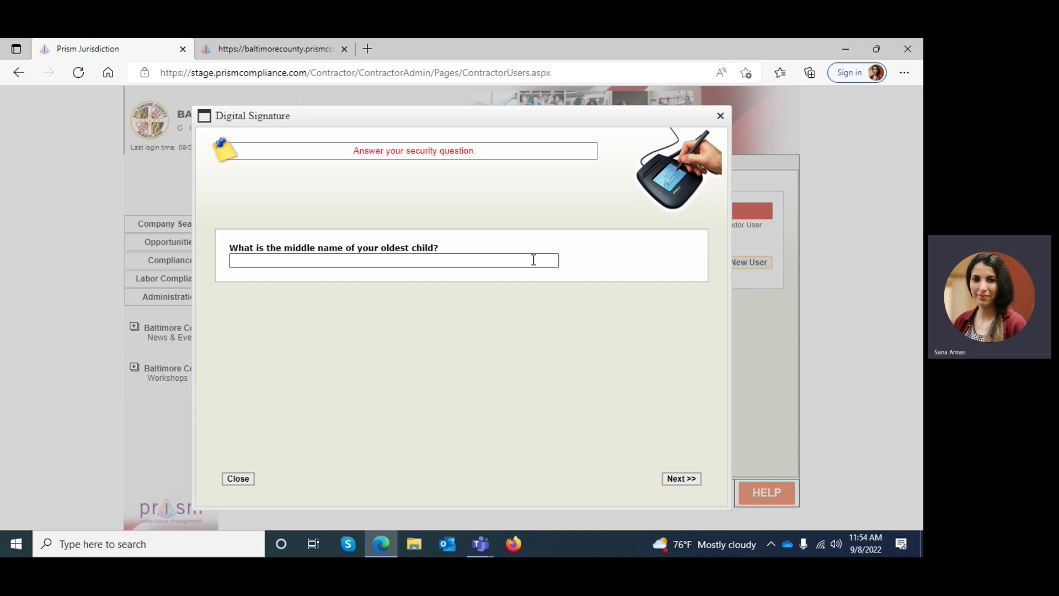
right_click(533, 260)
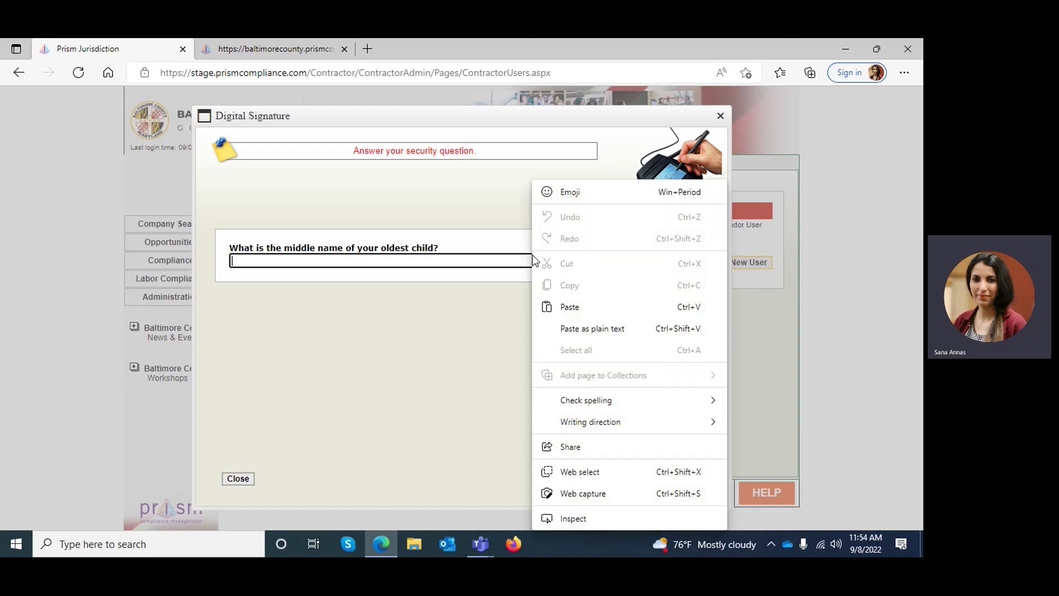
click(518, 262)
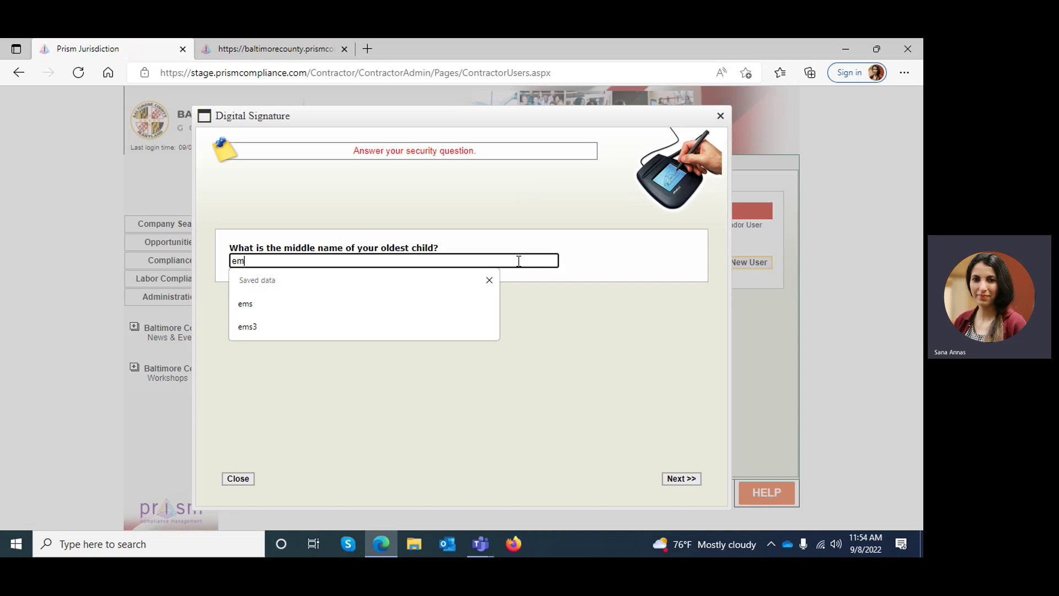
click(545, 306)
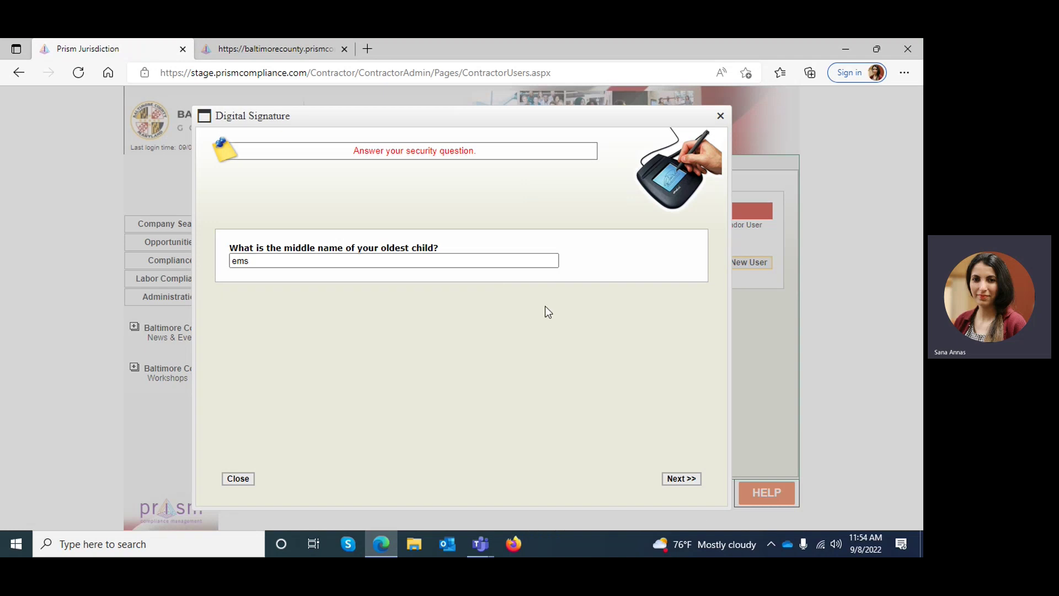
click(682, 478)
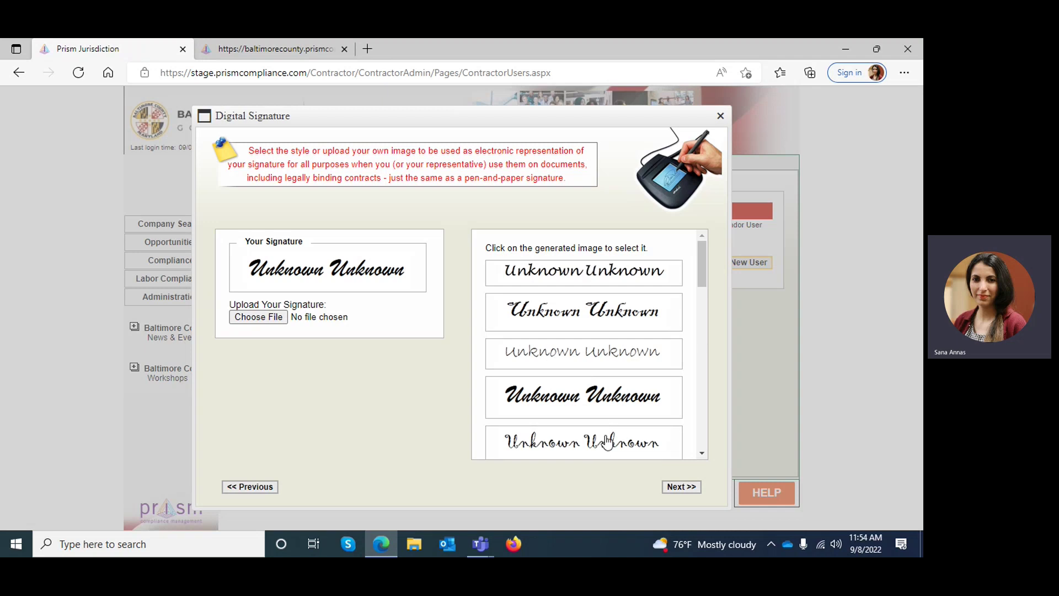
Step: Choose the fourth signature style, view the Adopt page, then close the signature window
click(593, 415)
click(697, 486)
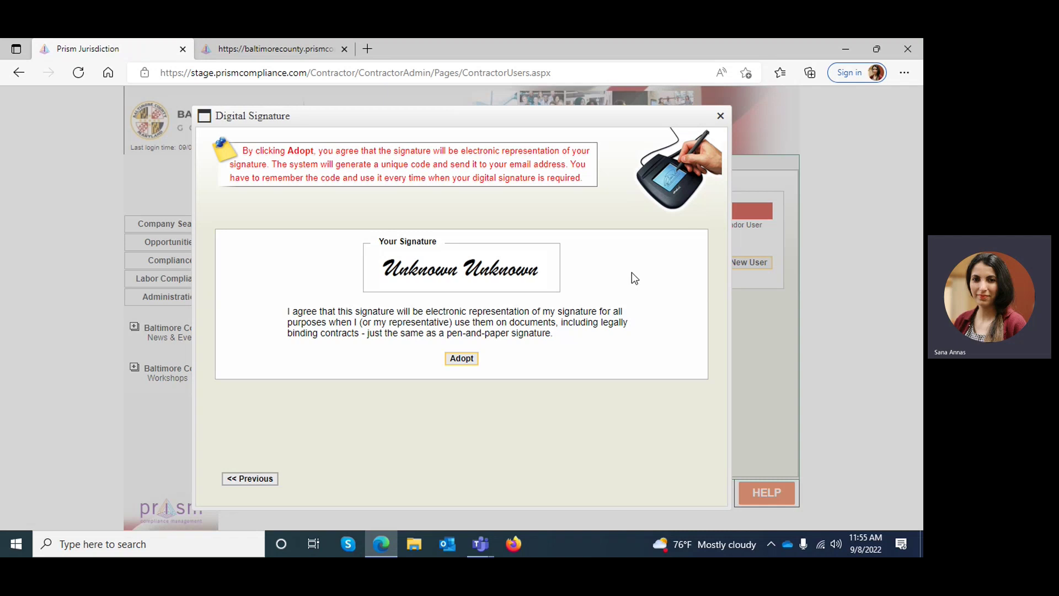
click(721, 116)
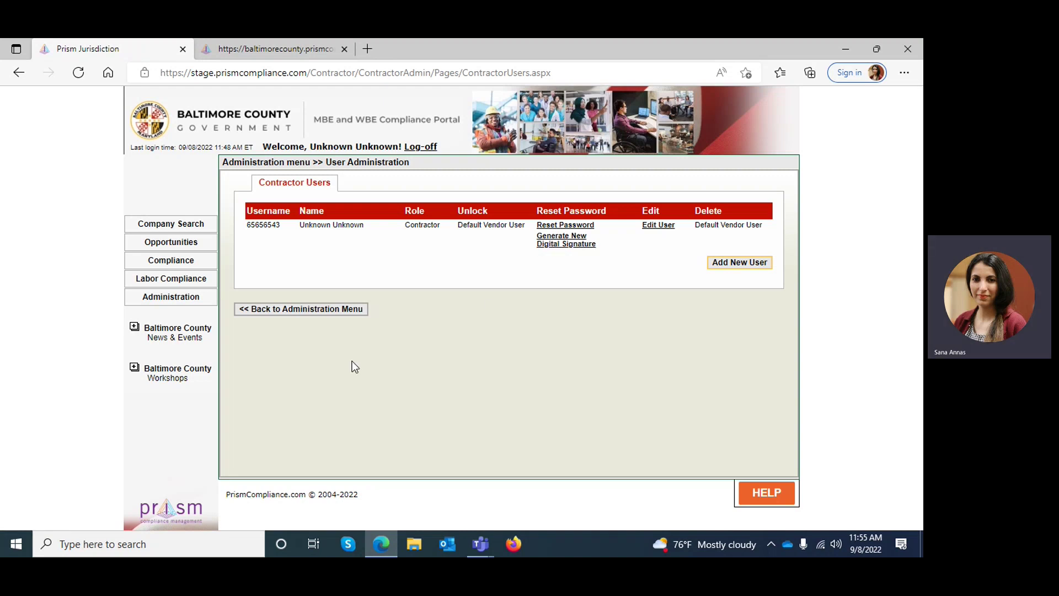
Step: Return to the administration menu and open Manage Employees Profile
click(158, 303)
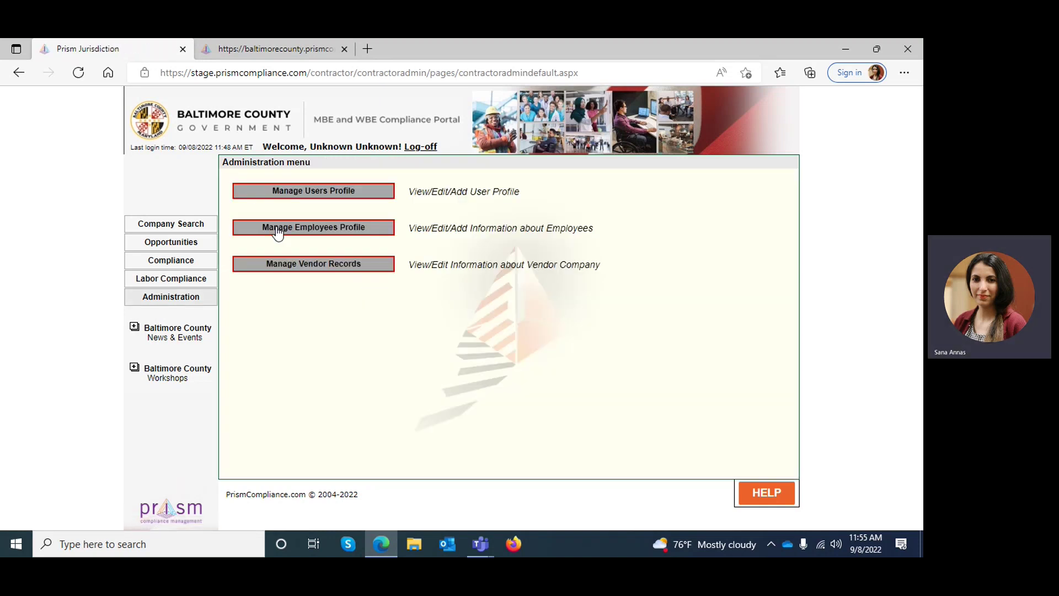
click(317, 235)
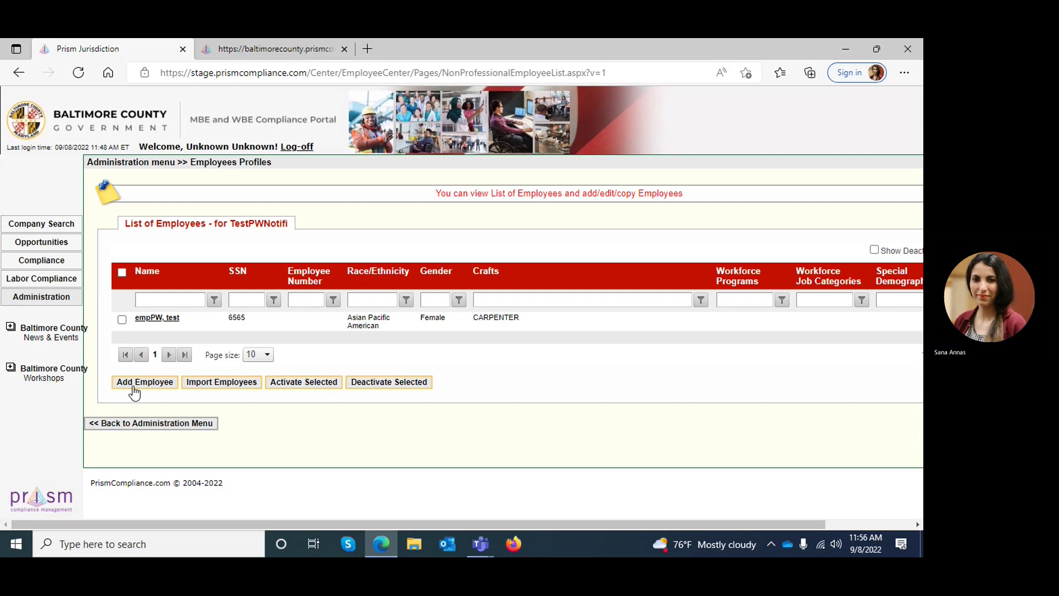
click(134, 391)
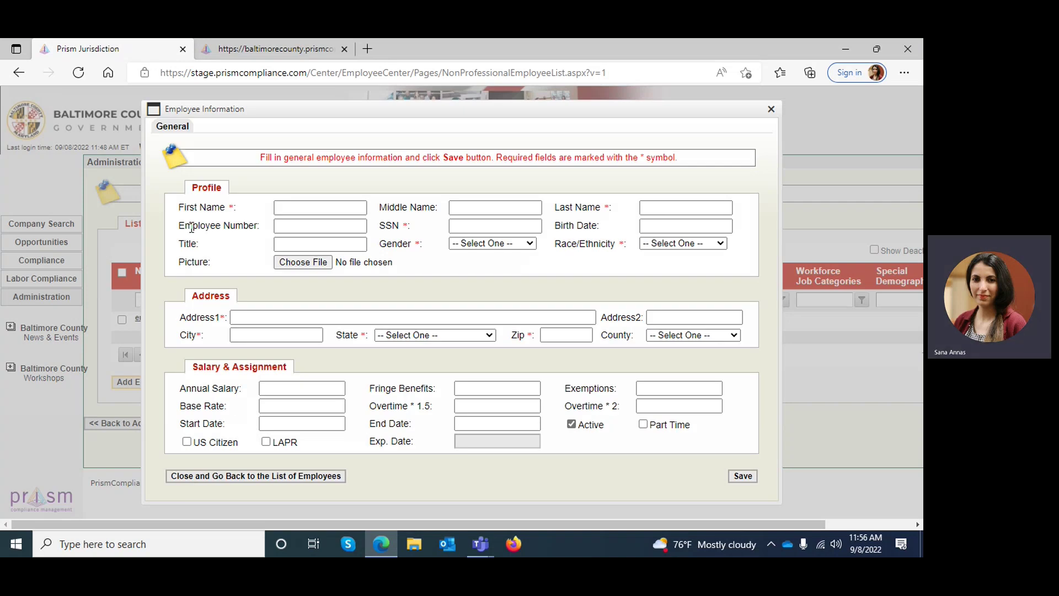
click(296, 205)
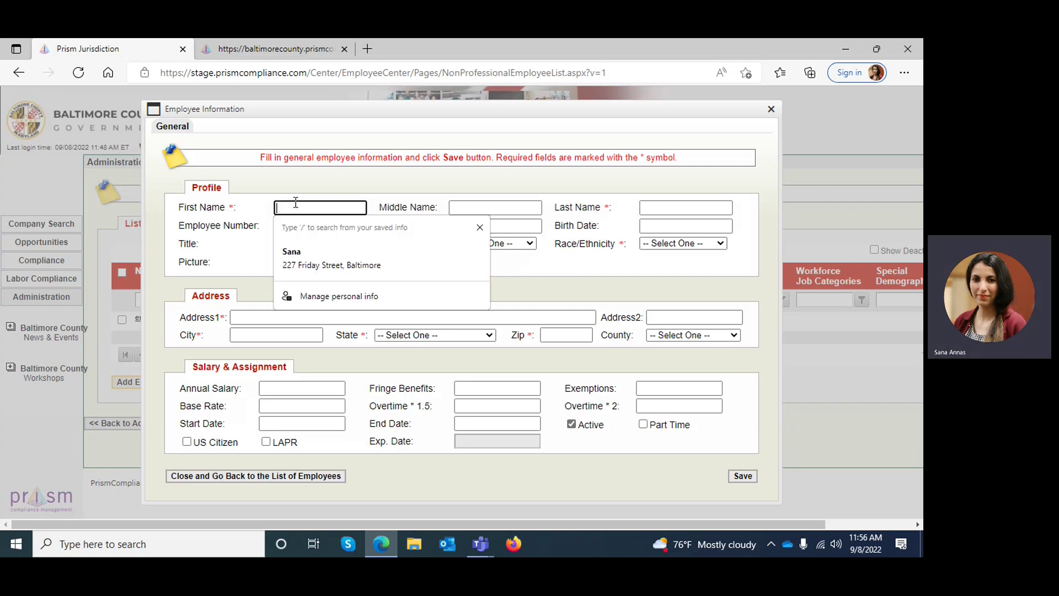
click(655, 207)
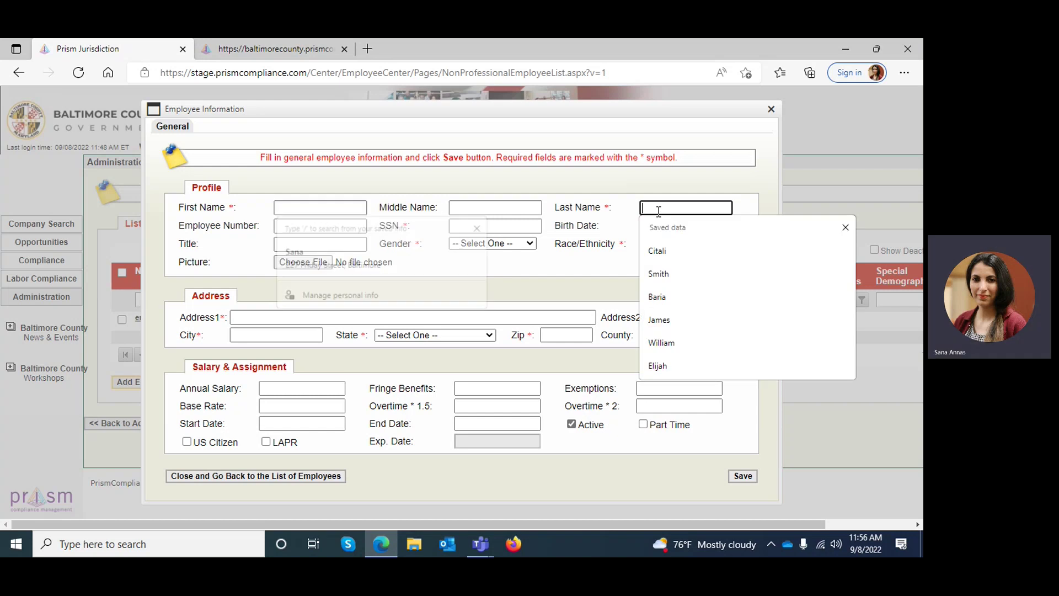
click(355, 242)
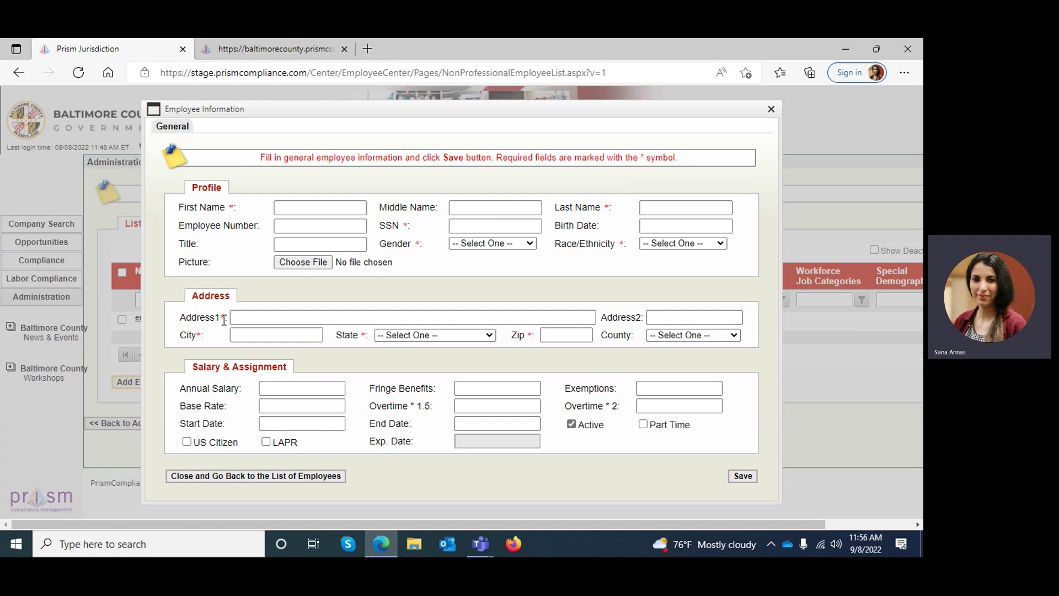
drag(220, 319, 224, 319)
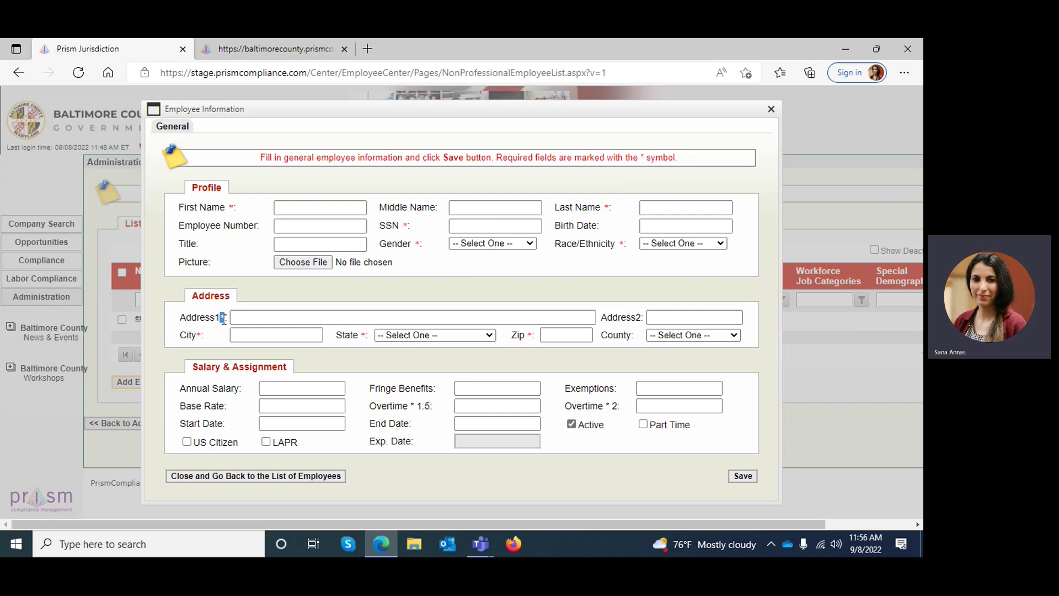
click(236, 366)
click(771, 109)
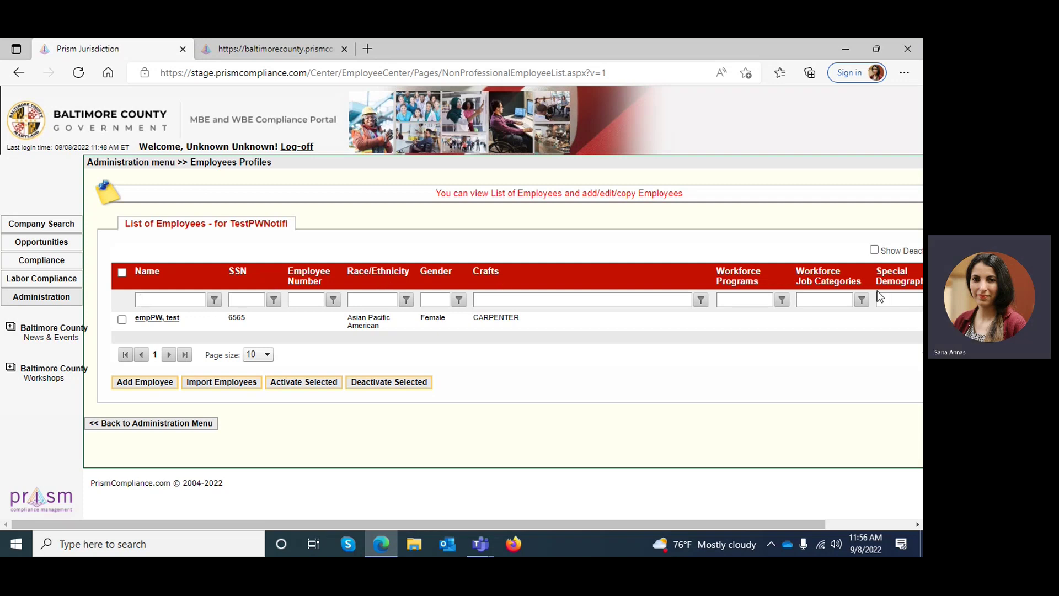
Step: View the grid's column options, scroll right, and open the empPW, test employee's Action menu
drag(558, 275, 558, 275)
right_click(558, 275)
mouse_move(575, 338)
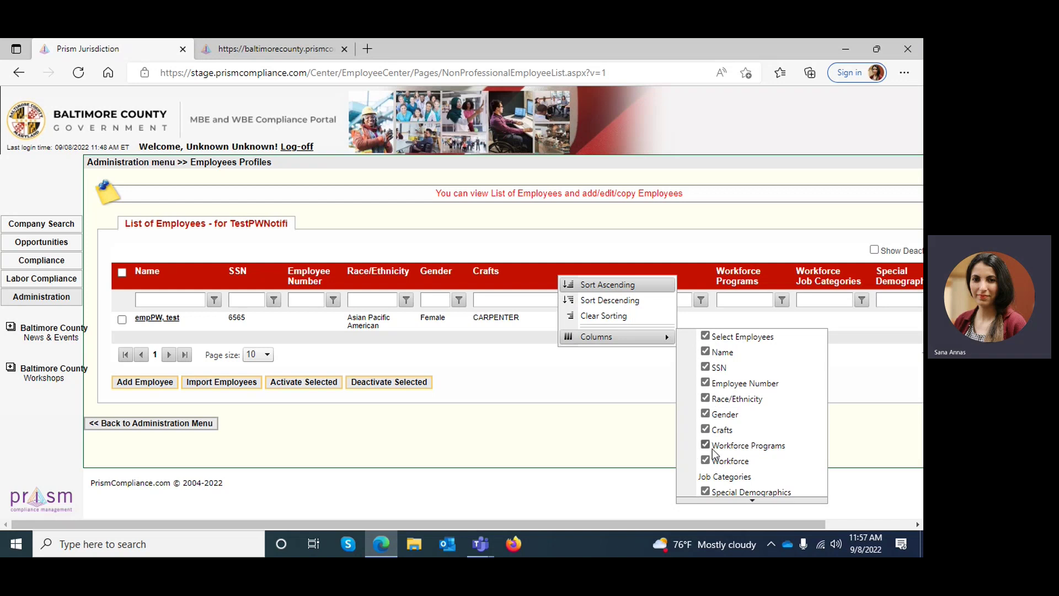
click(551, 412)
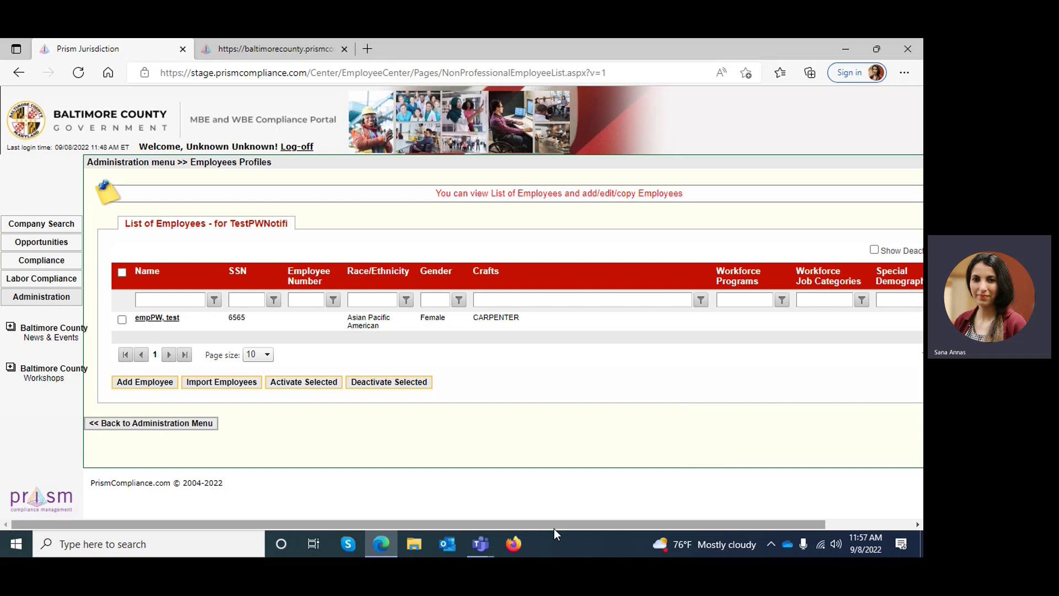
drag(553, 528, 766, 501)
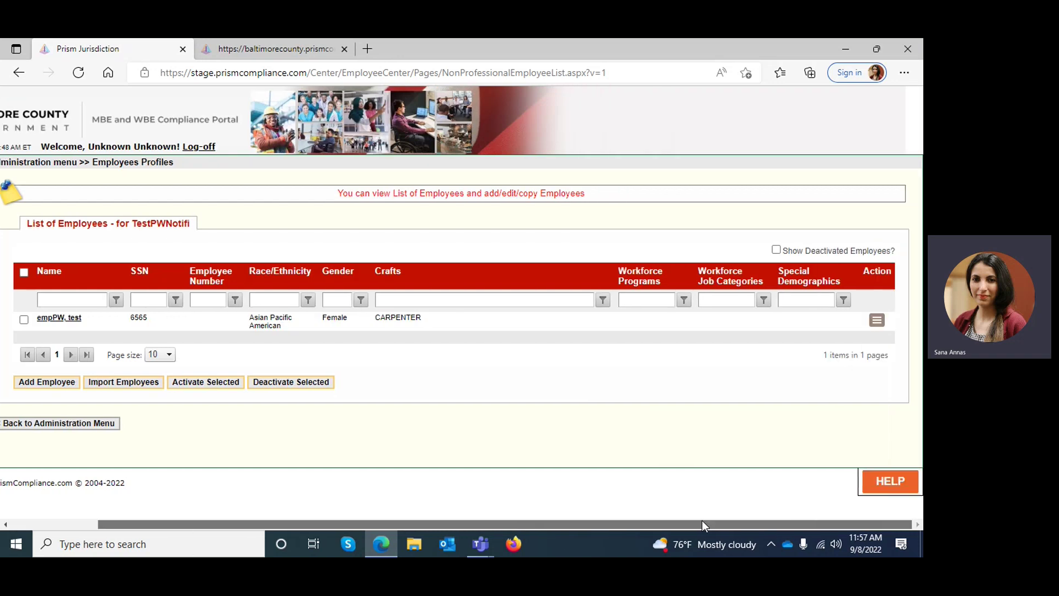
drag(702, 520, 578, 525)
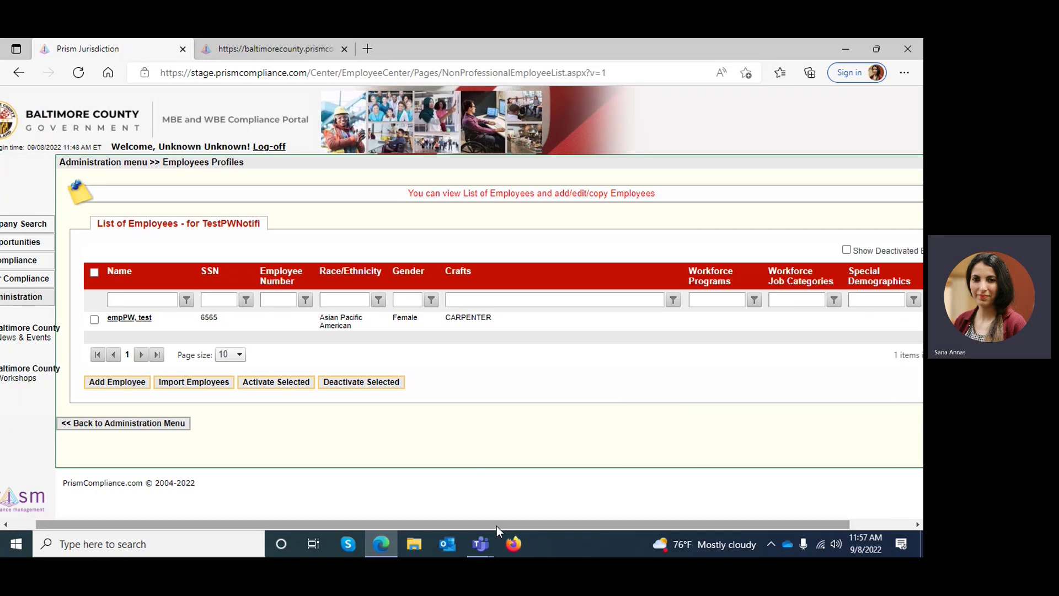
drag(497, 525, 629, 527)
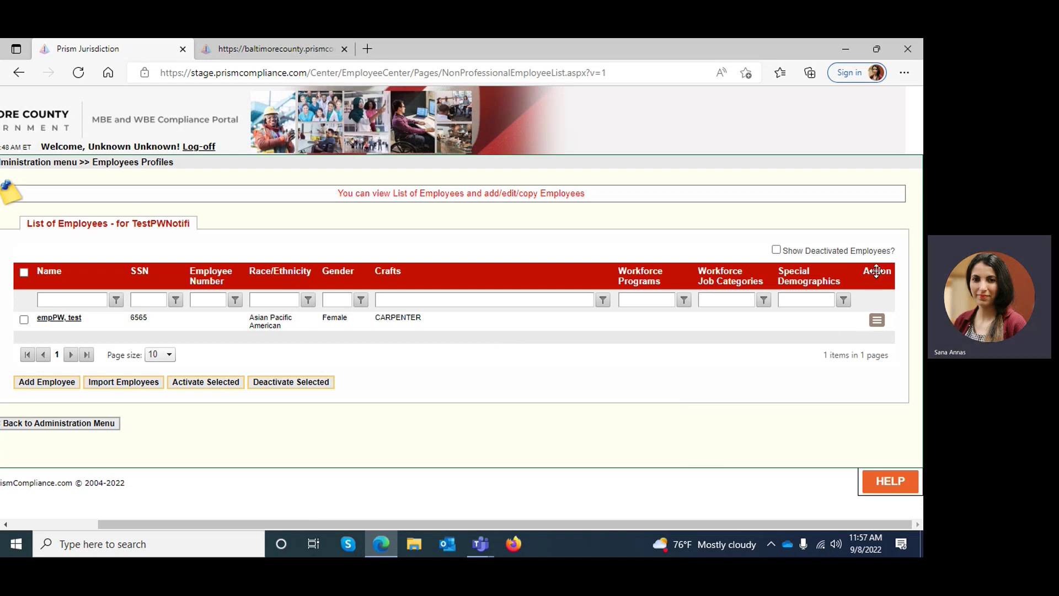
click(877, 320)
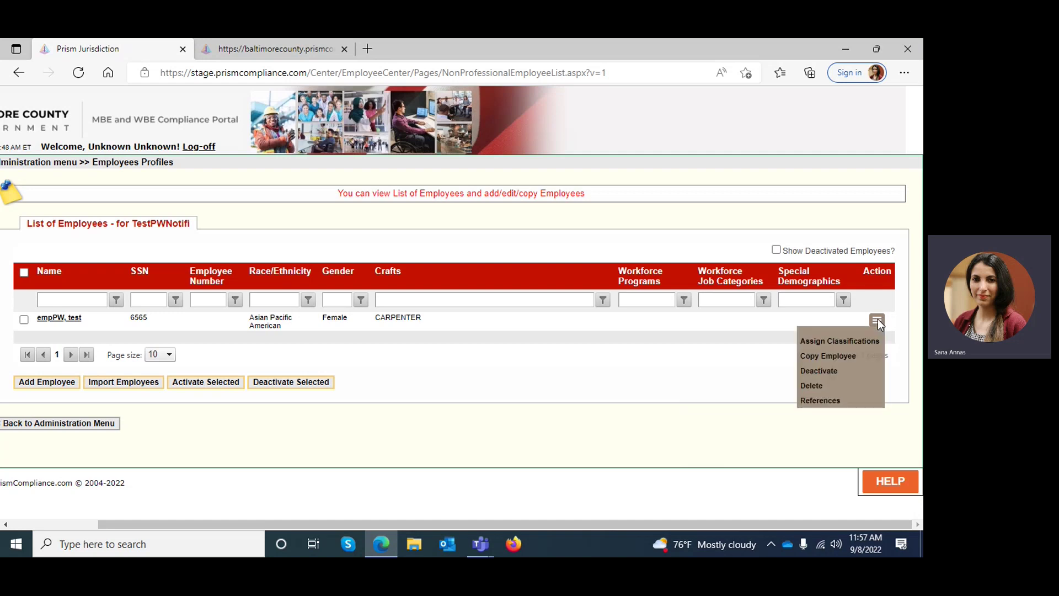
Step: Open classification assignment for empPW, test and search the CARPENTER craft
click(831, 342)
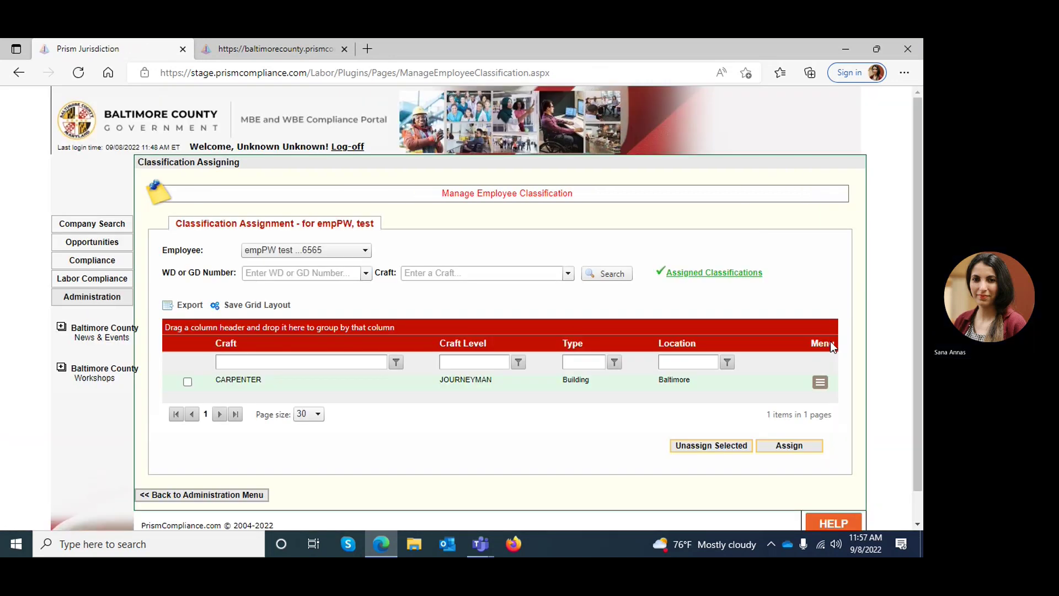
click(357, 250)
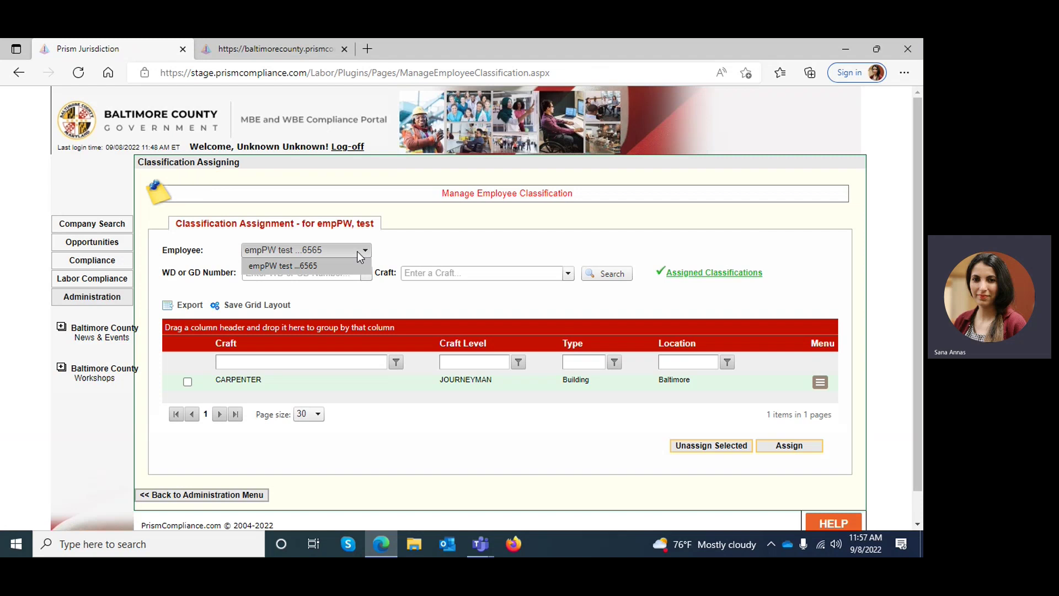
click(392, 244)
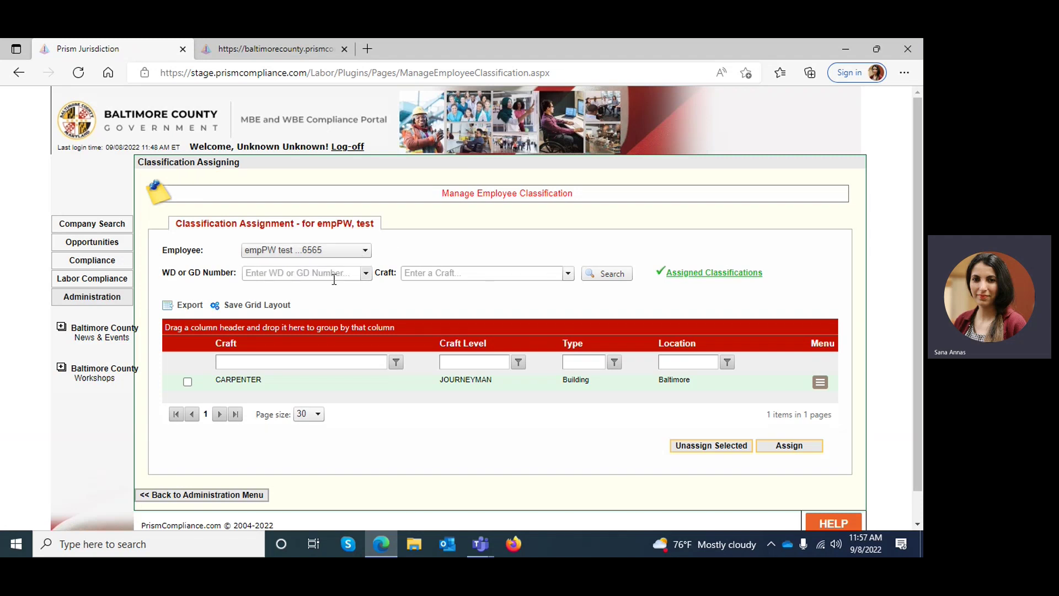
click(466, 274)
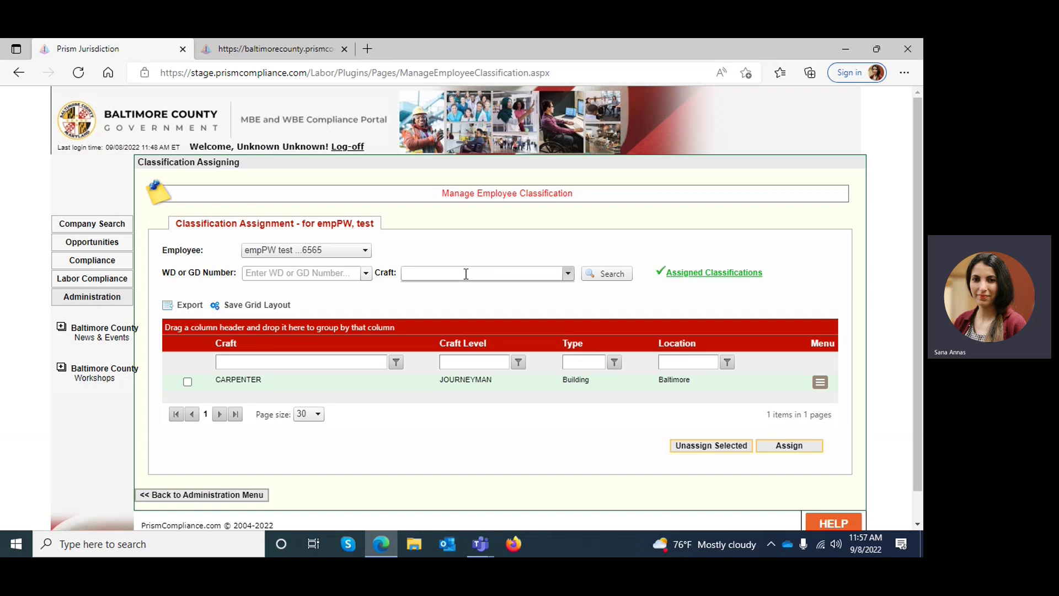
text(carpenter)
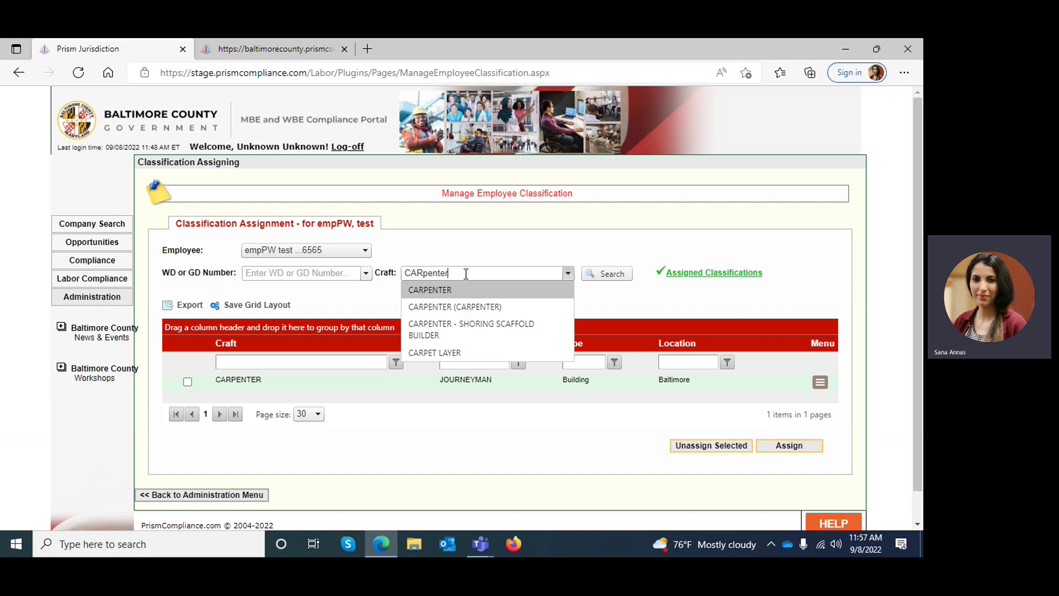
click(468, 293)
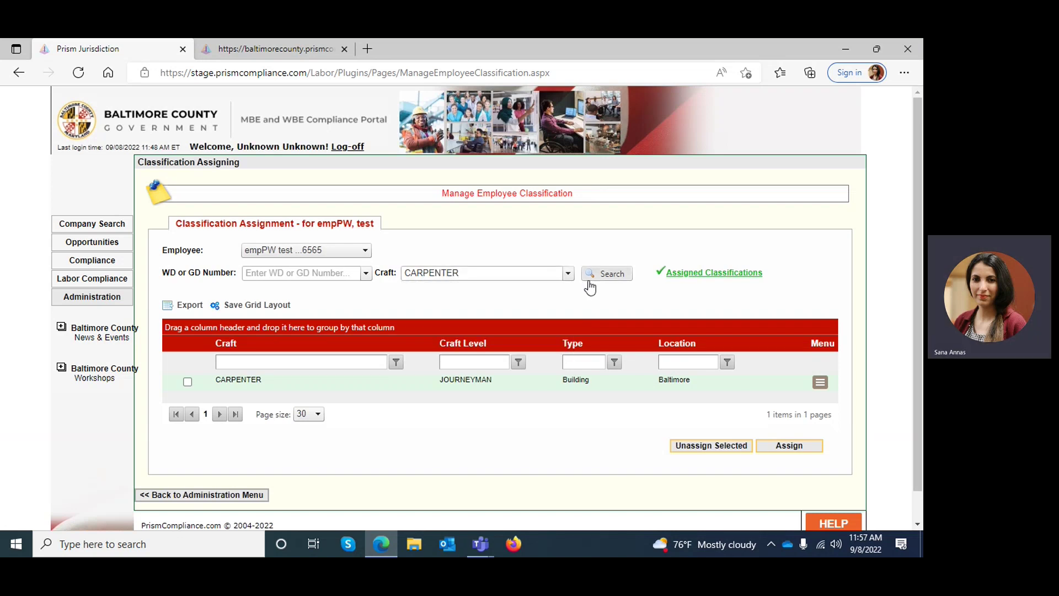
click(605, 279)
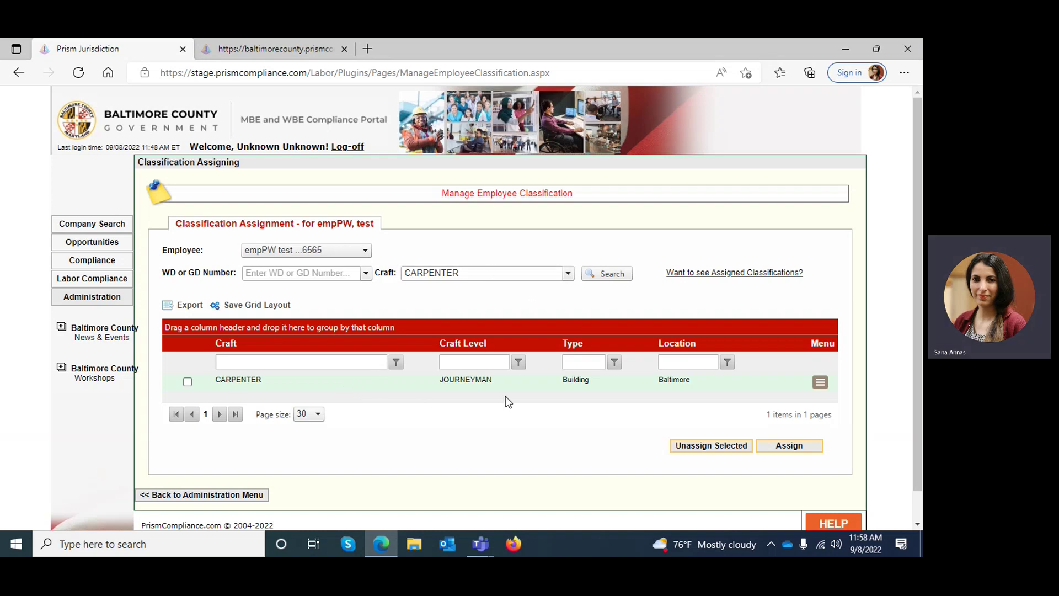
Step: Clear the mistaken WD or GD Number entry and search the ELECTRICIAN craft instead
click(357, 277)
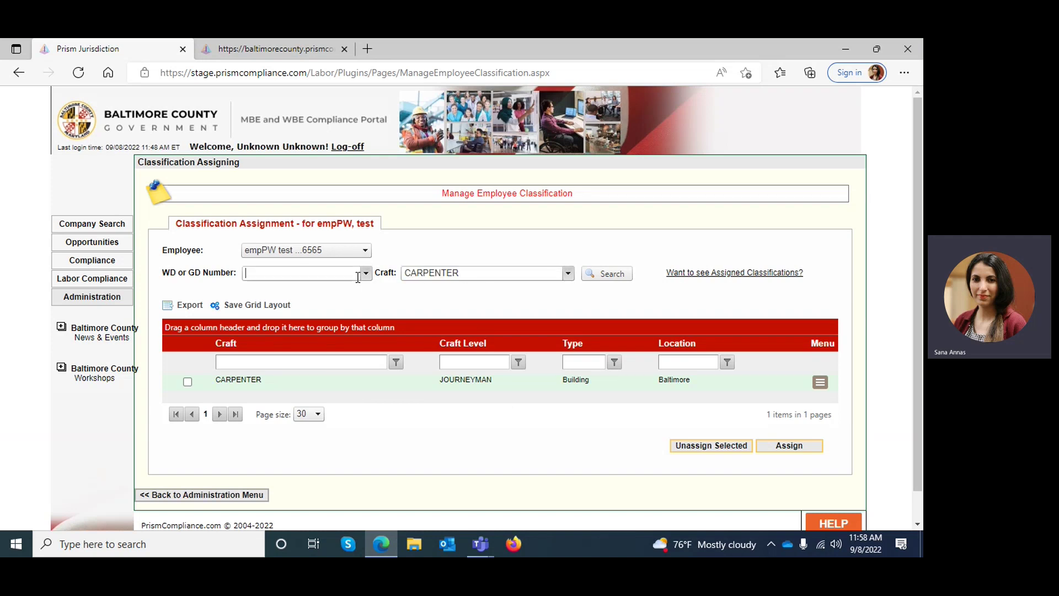
text(electrician)
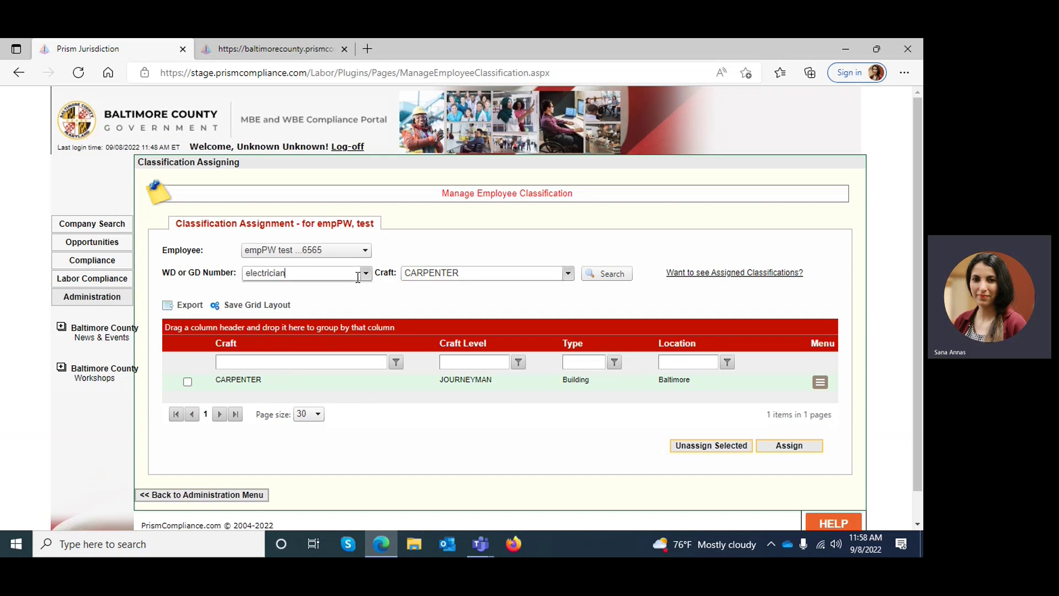
drag(464, 278, 320, 284)
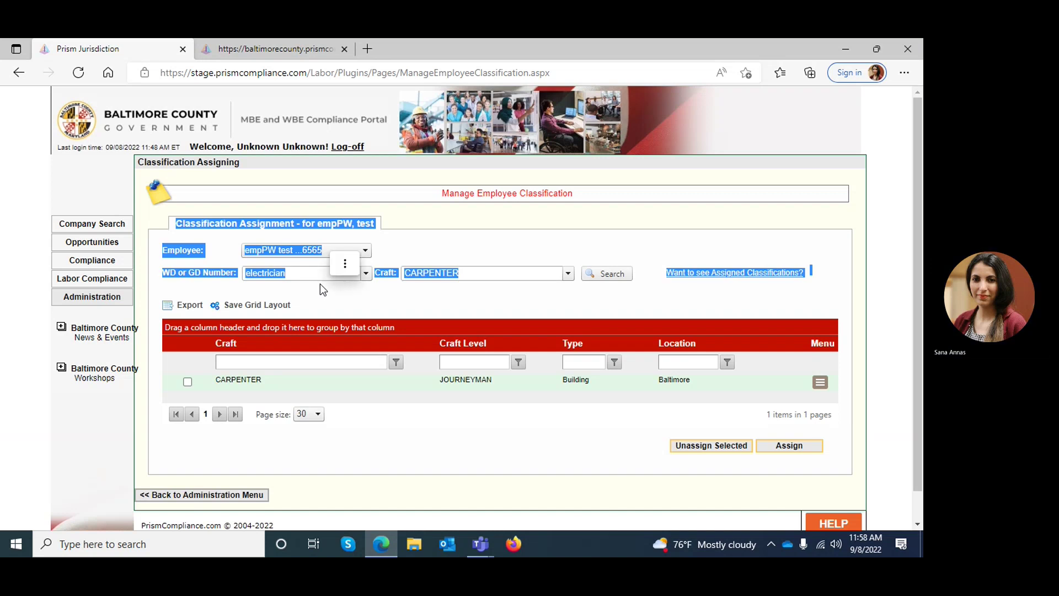
click(320, 283)
click(223, 273)
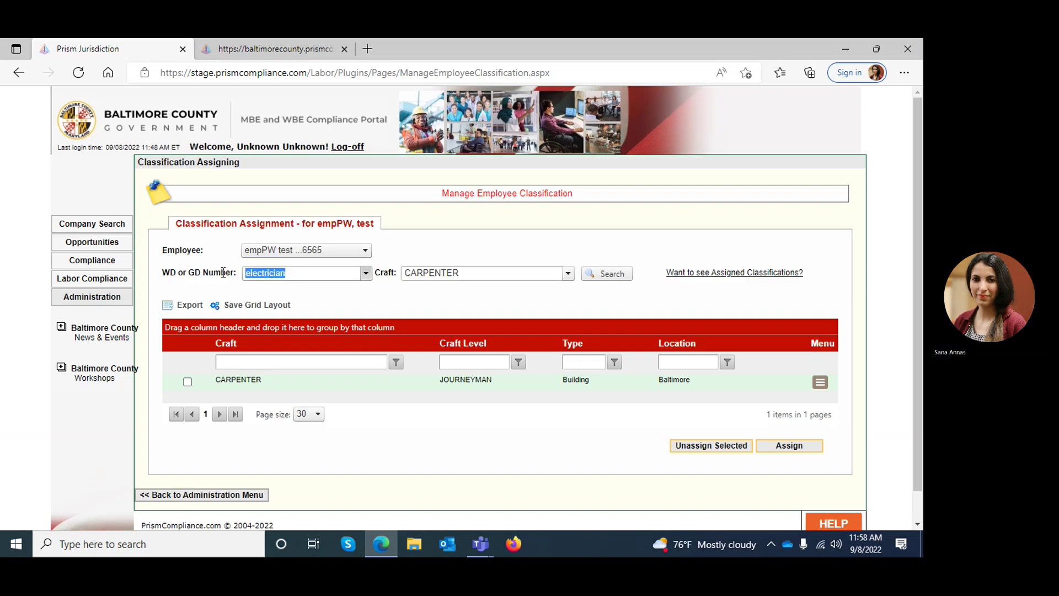
key(BackSpace)
click(444, 271)
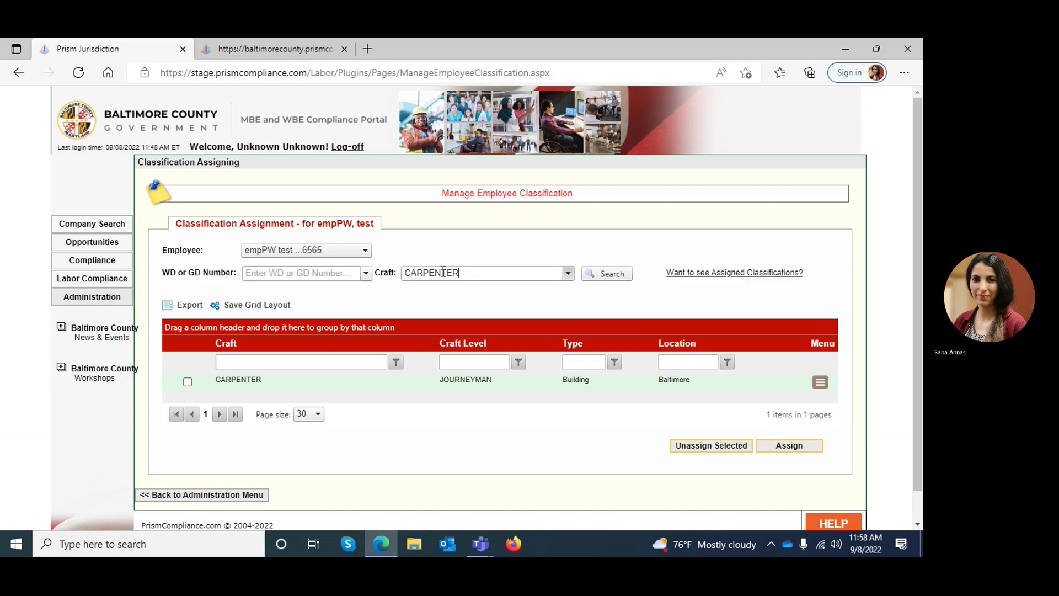
drag(455, 273, 393, 275)
key(BackSpace)
key(Delete)
text(e)
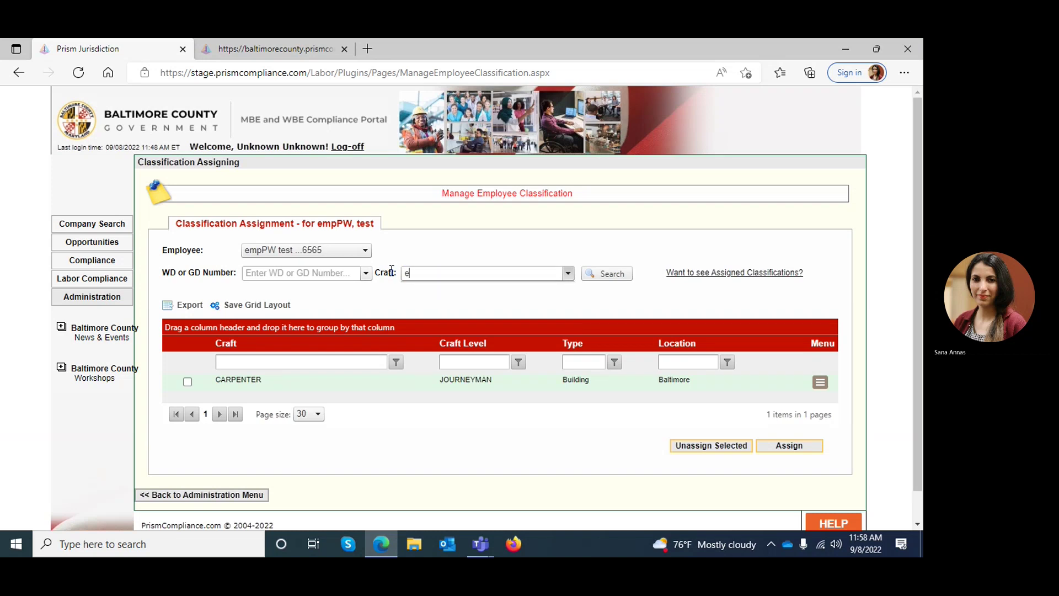
text(lectr)
click(405, 290)
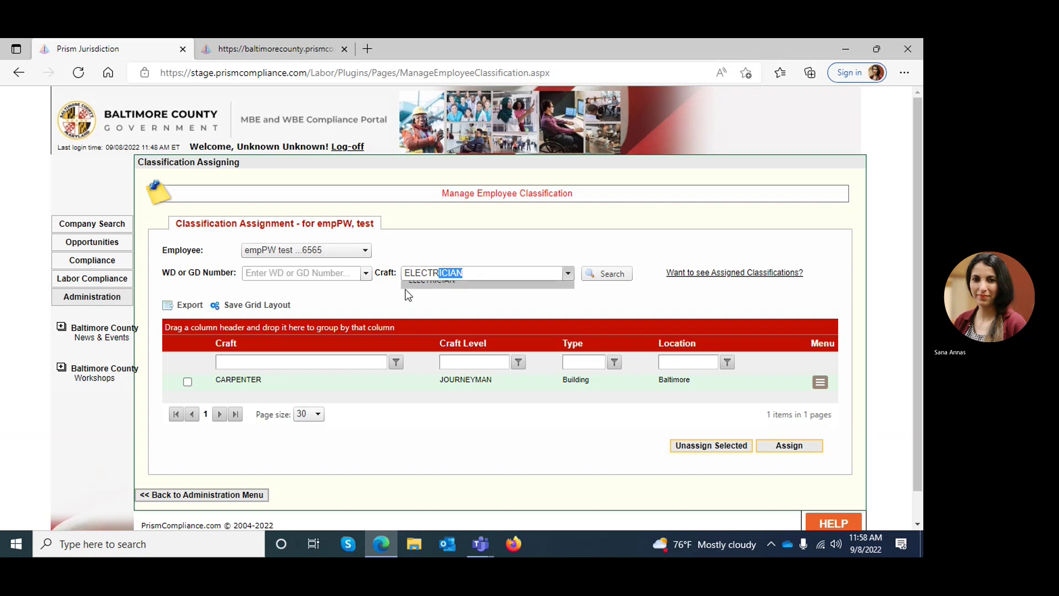
click(590, 282)
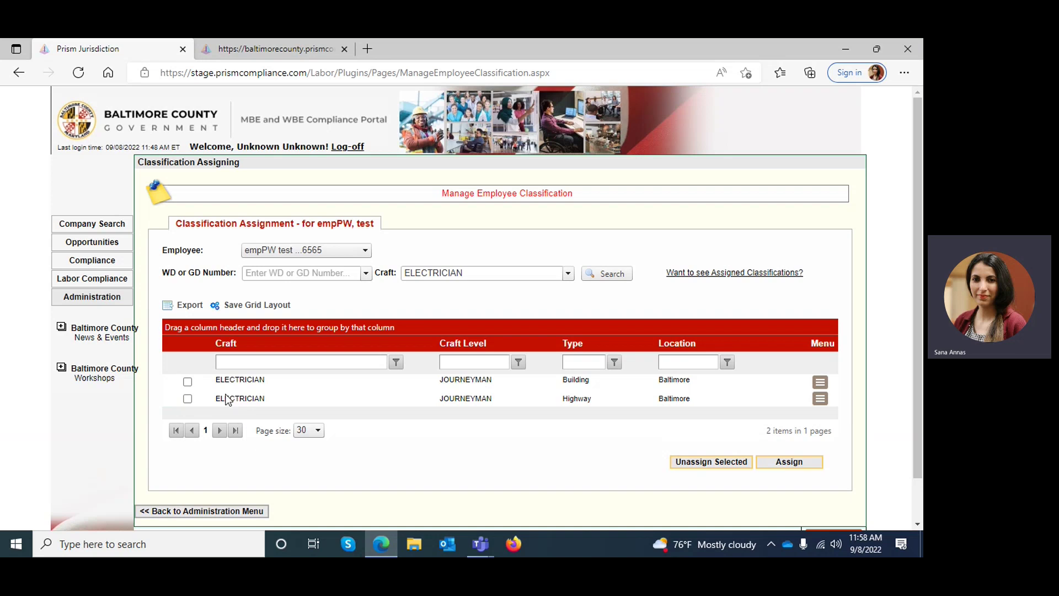
Step: Assign the Building ELECTRICIAN classification to the employee, then unassign it
click(188, 382)
drag(441, 385, 497, 376)
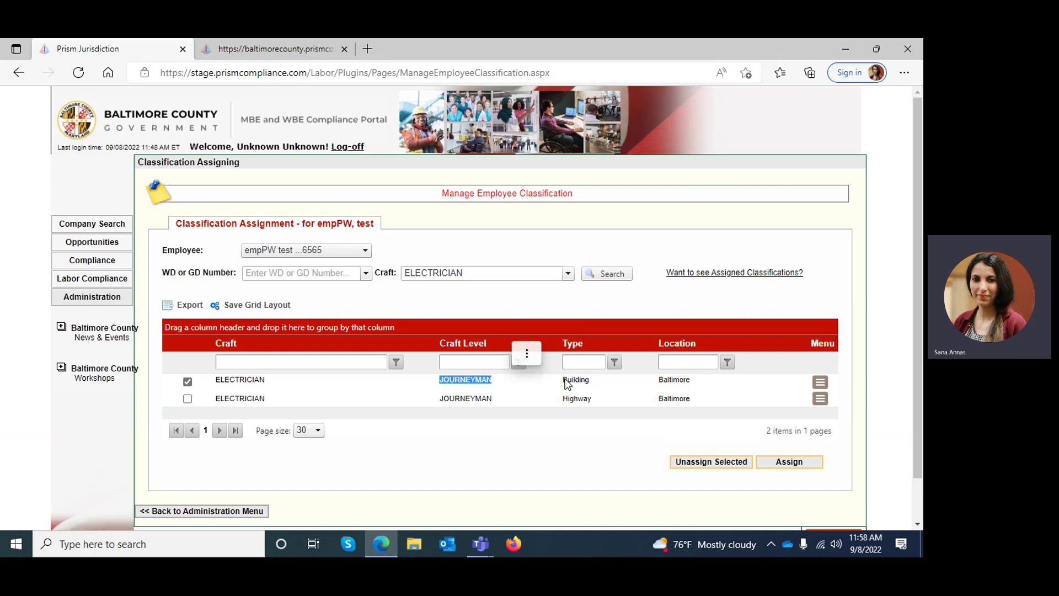
drag(564, 380, 692, 382)
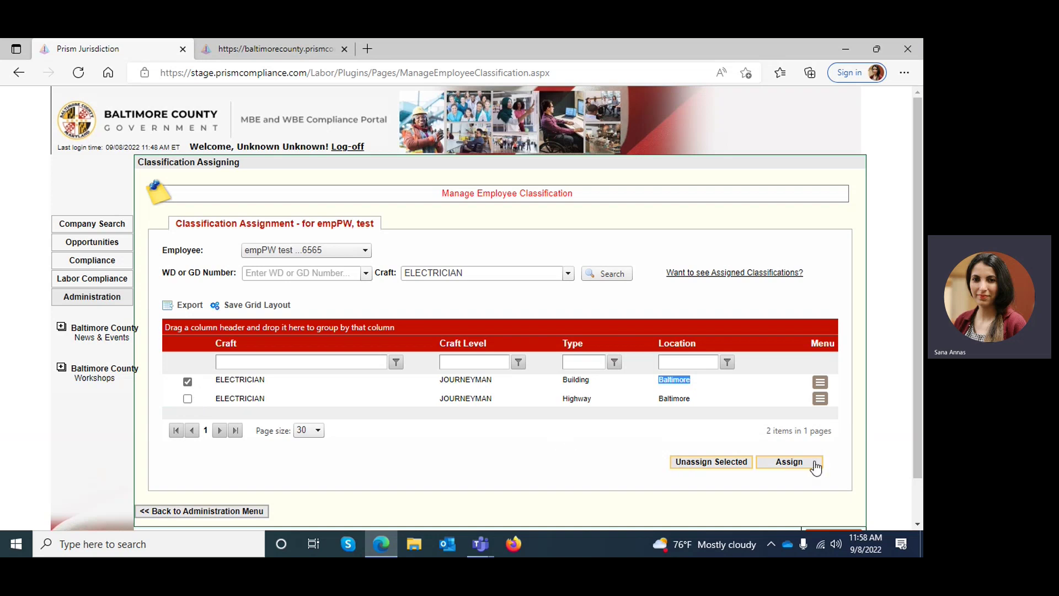
click(789, 462)
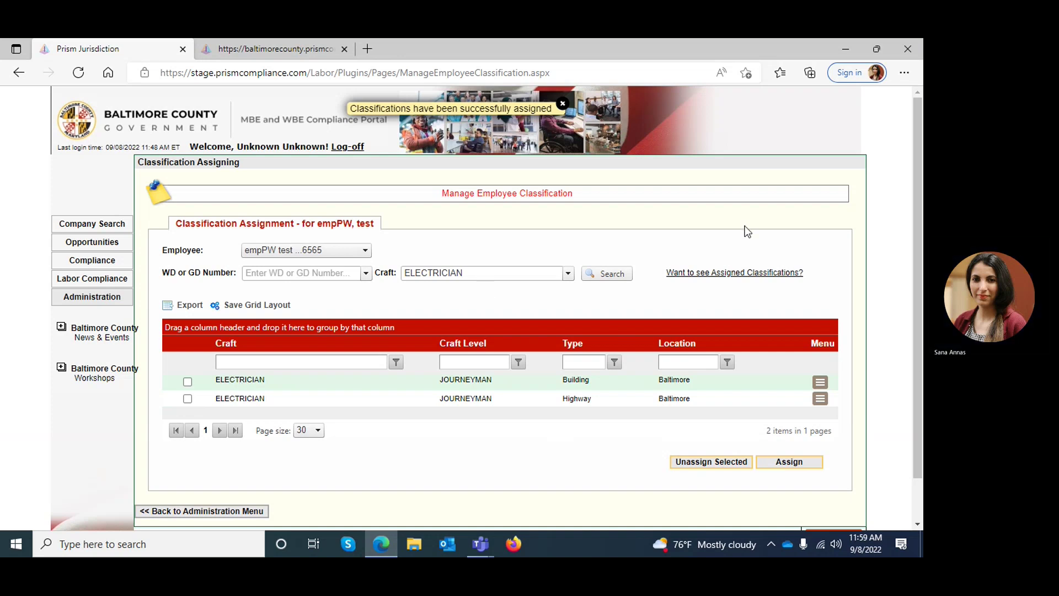
click(187, 382)
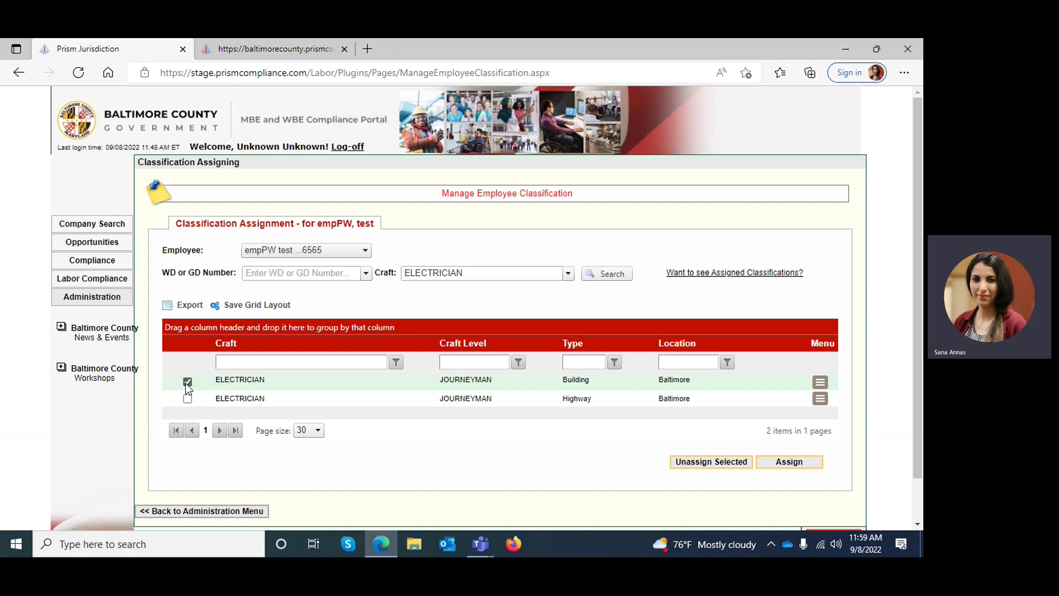
click(693, 468)
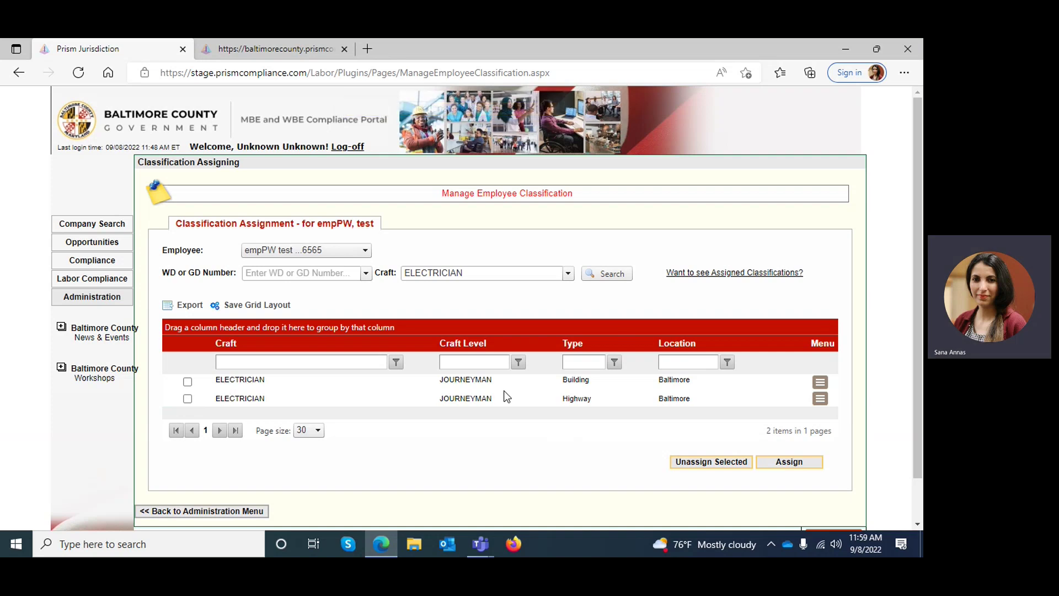
Step: Review the Employees Profiles list showing CARPENTER, then go to the Labor Compliance menu
click(204, 512)
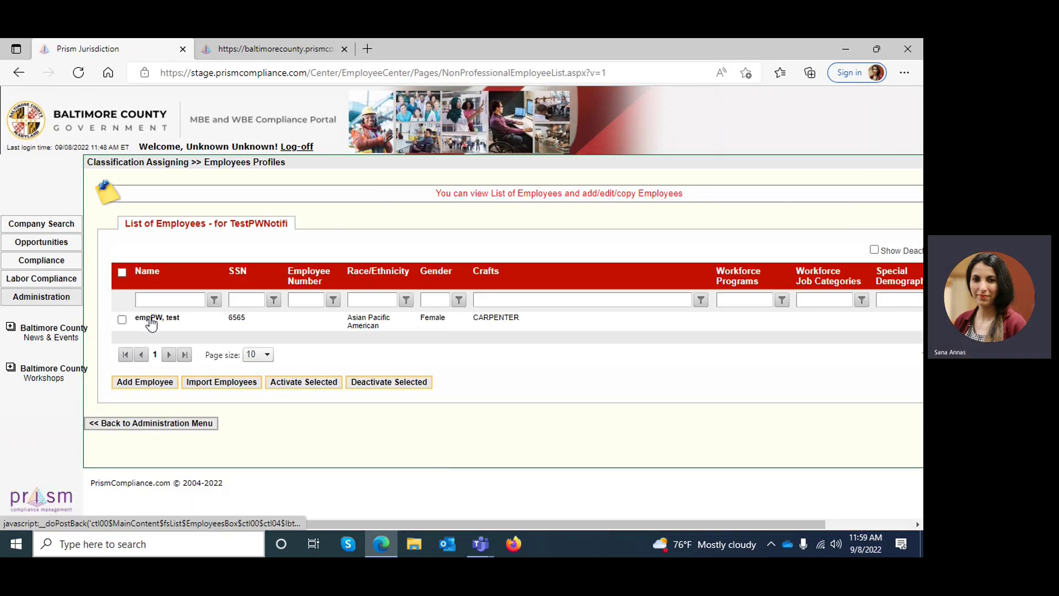
drag(473, 319, 523, 323)
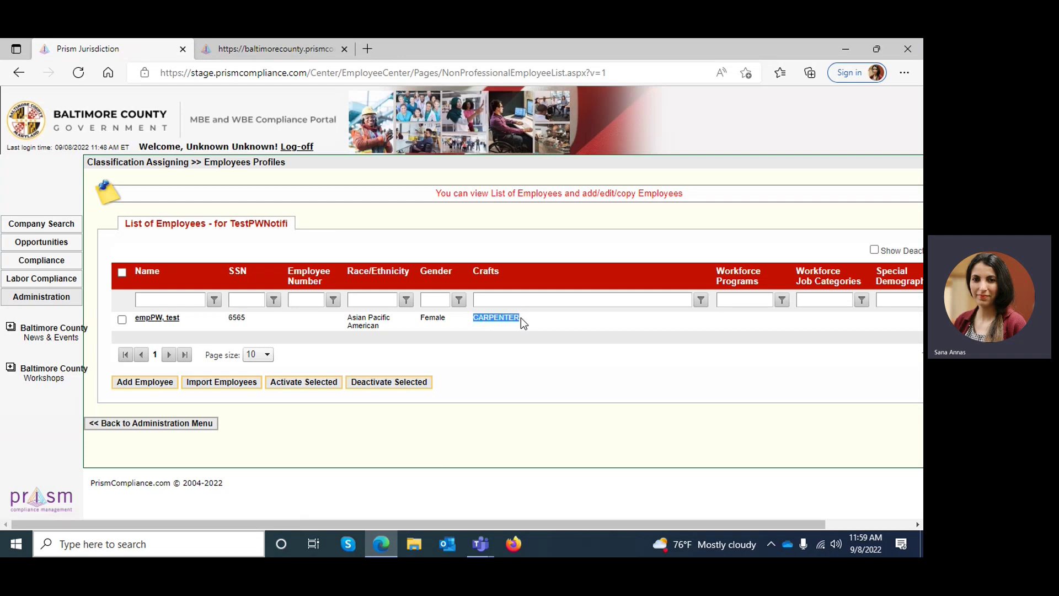
click(296, 426)
click(38, 283)
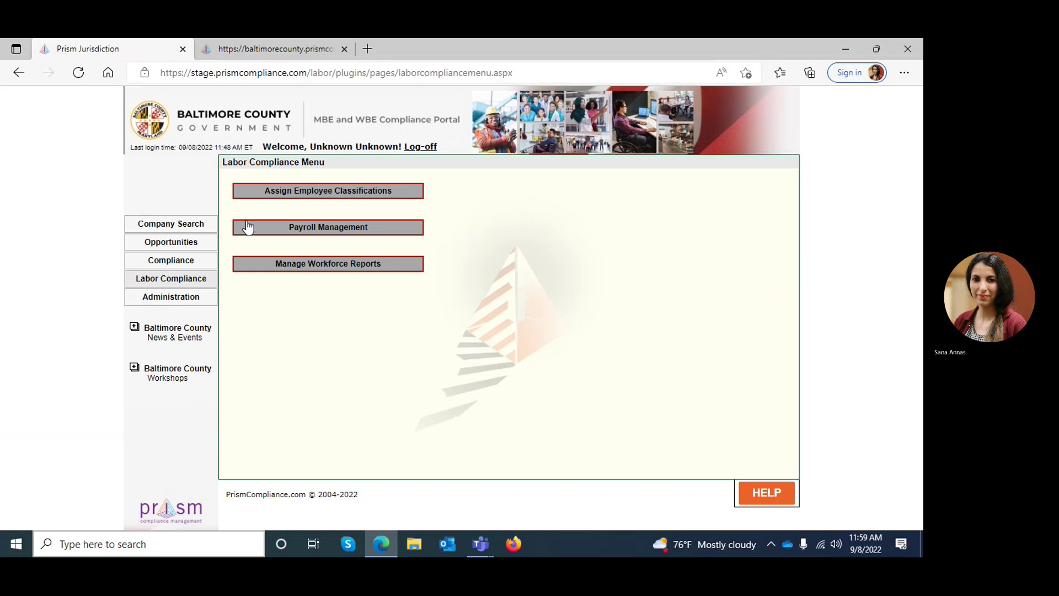
Step: Choose Add a Payroll under Payroll Management
click(328, 230)
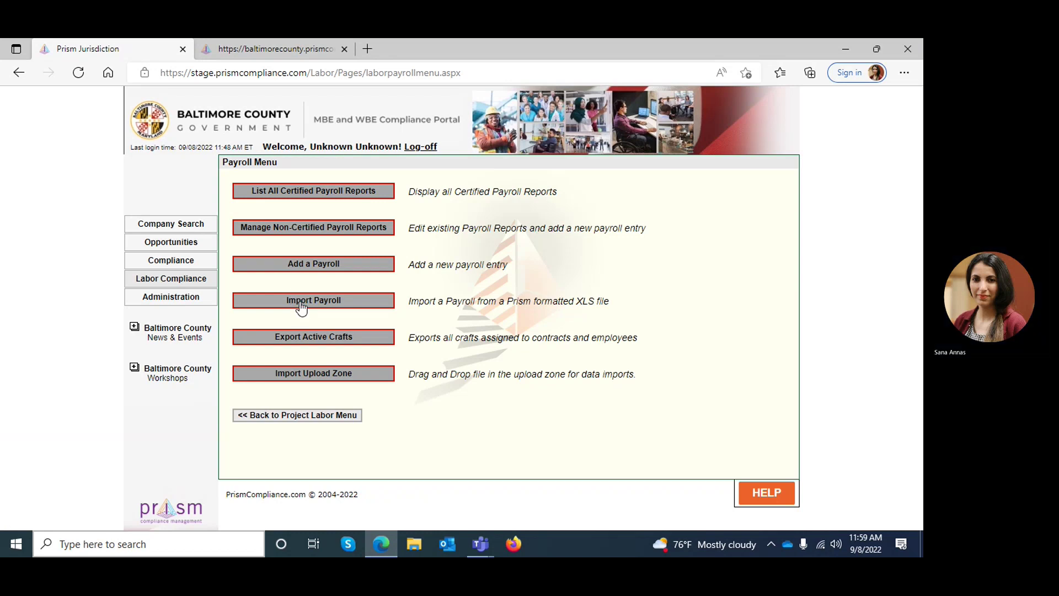
click(306, 266)
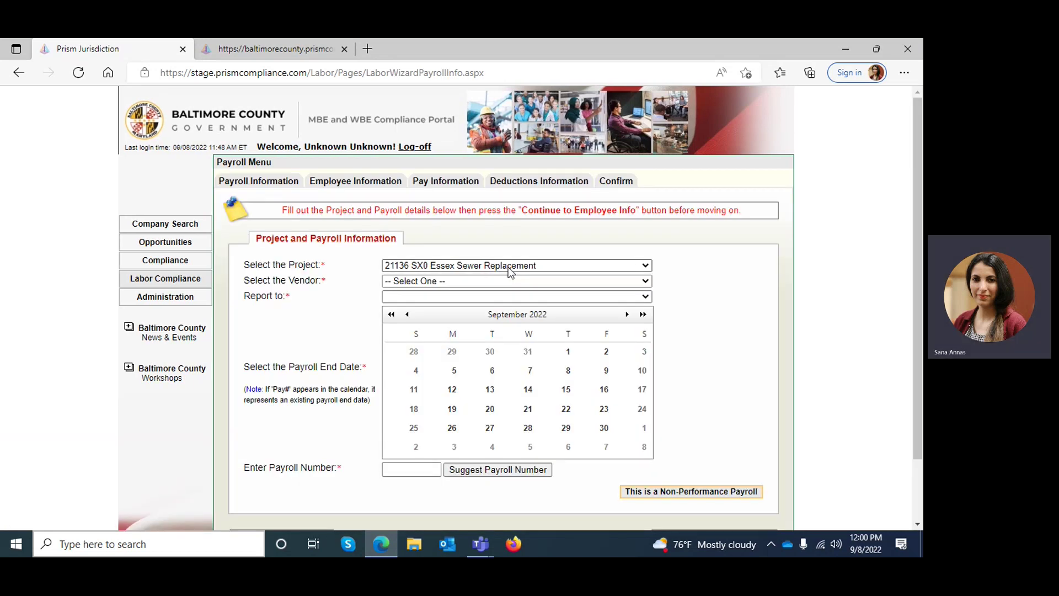
Step: Select project 21136 SX0 Essex Sewer Replacement and vendor TestPWNotifi (Sub)
click(510, 268)
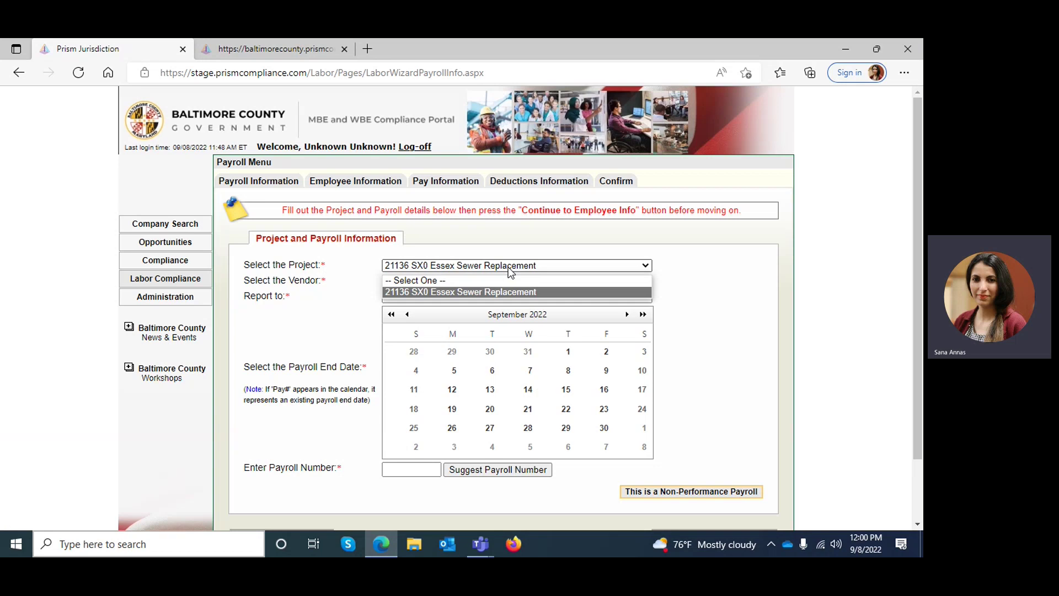
click(512, 297)
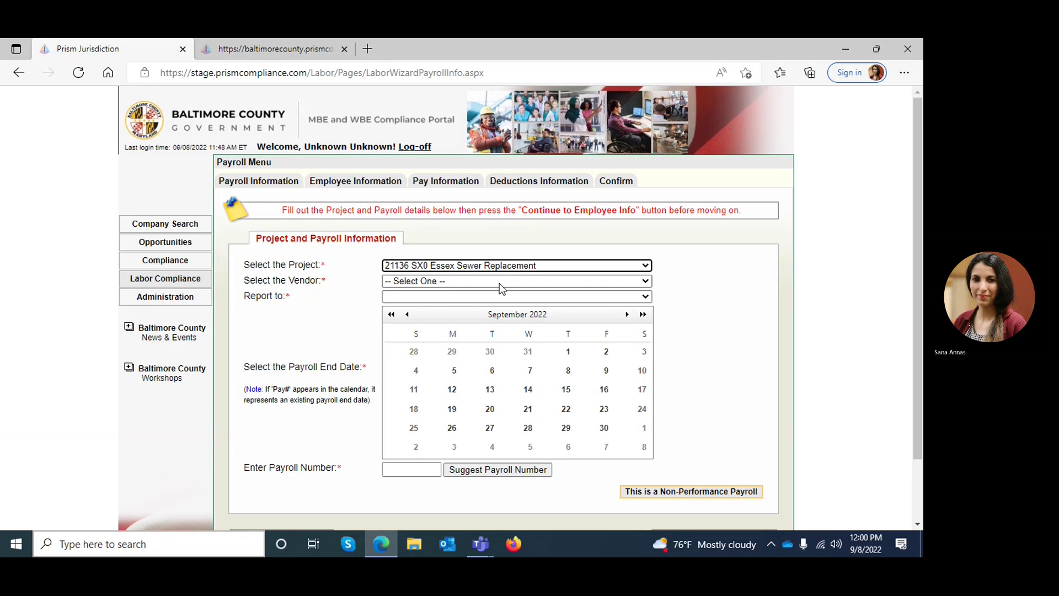
click(498, 283)
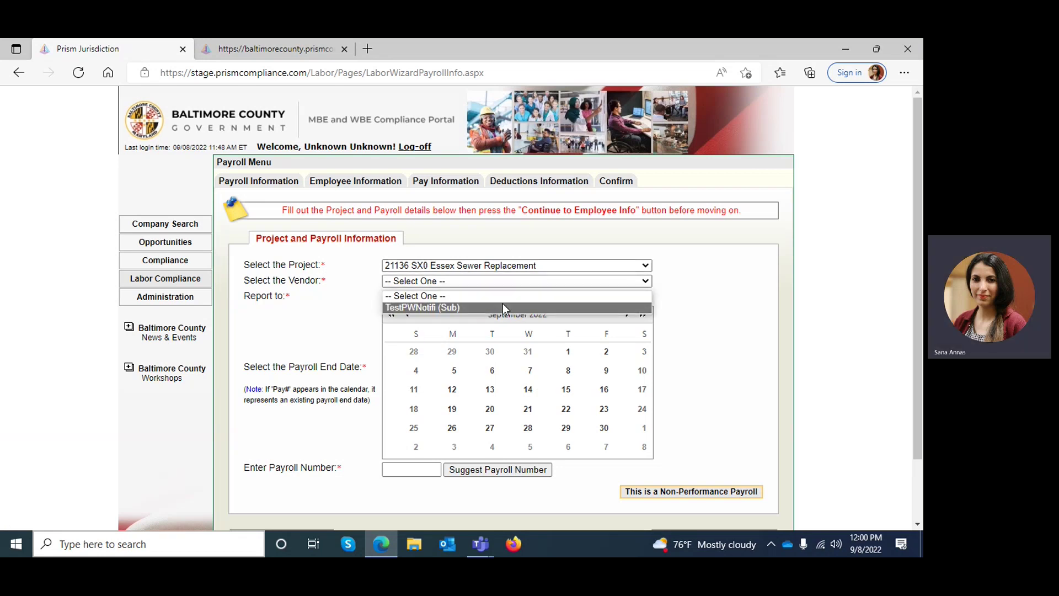
click(502, 307)
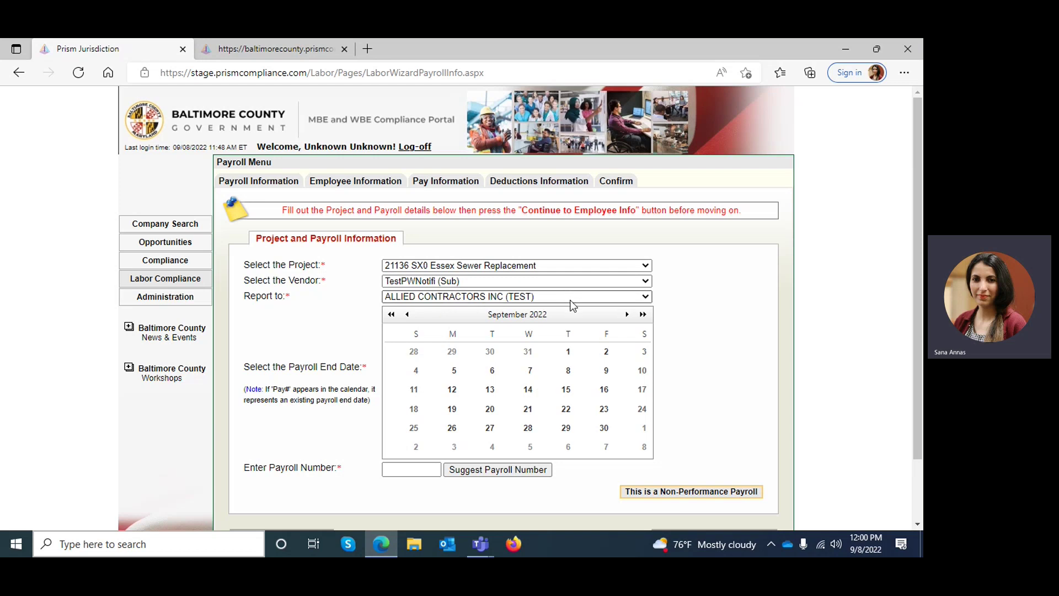
click(547, 280)
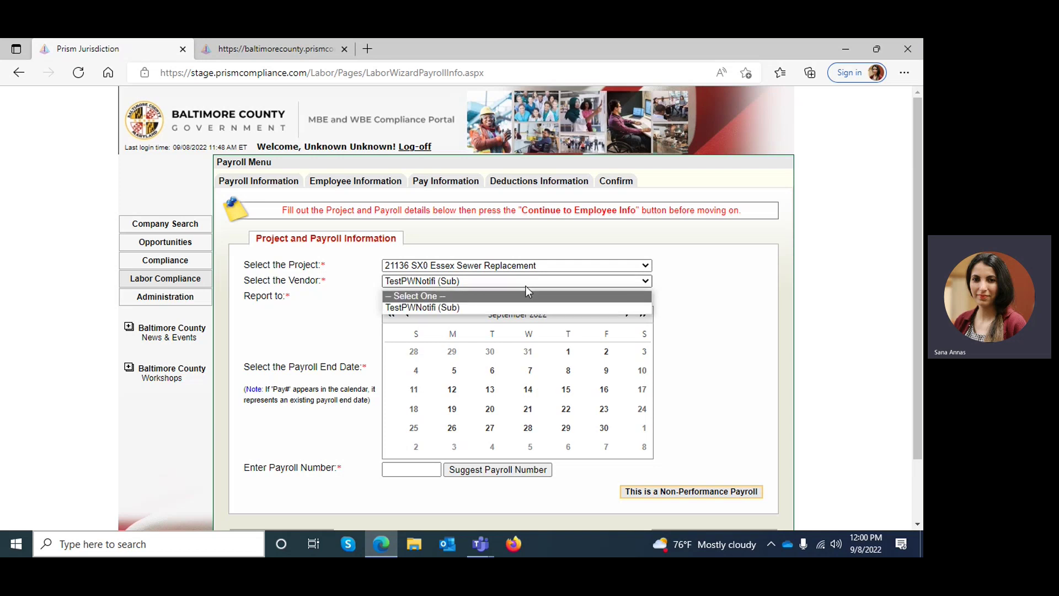
click(525, 286)
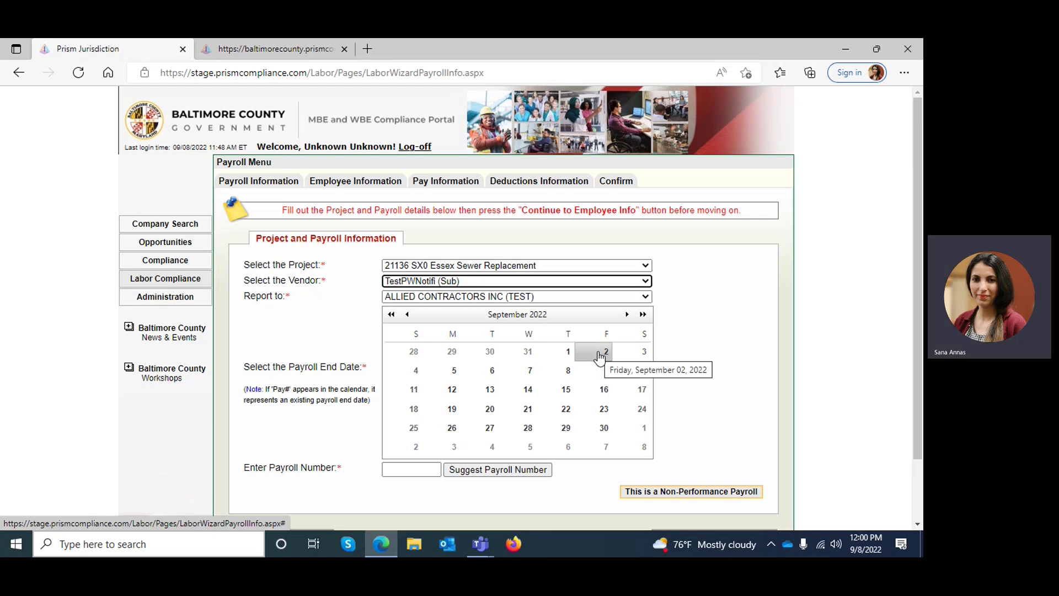
Step: Set the end date to September 2, 2022, enter payroll number 2, and continue
click(599, 354)
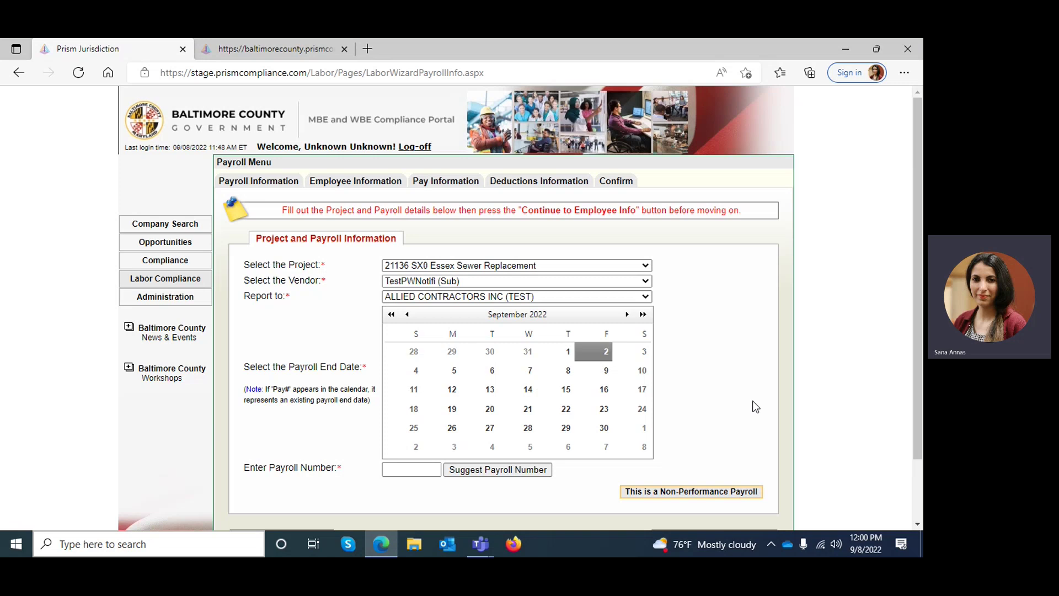
click(426, 473)
click(426, 473)
text(54)
key(BackSpace)
key(BackSpace)
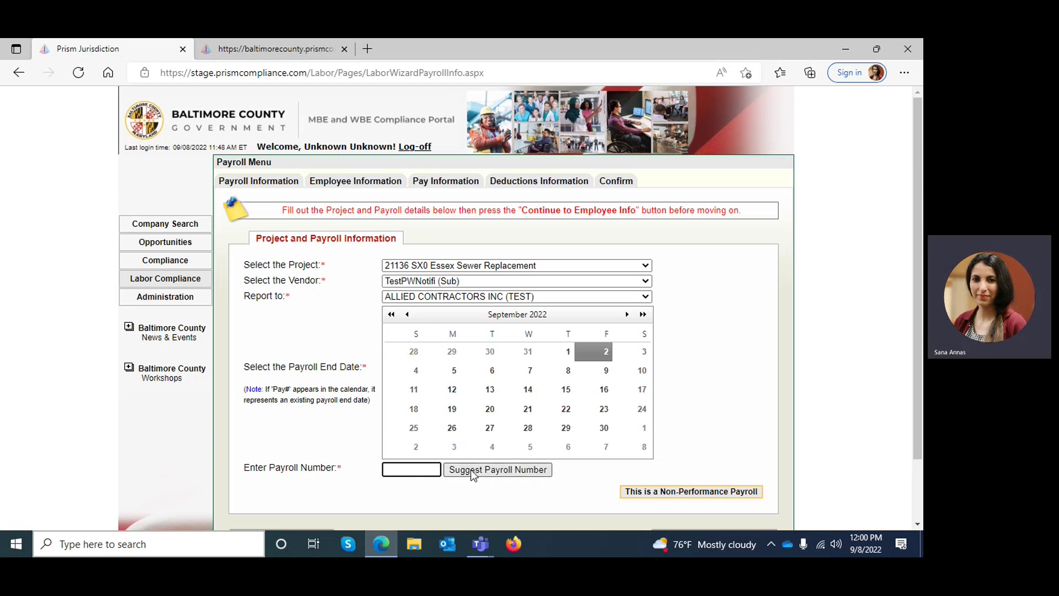
click(471, 469)
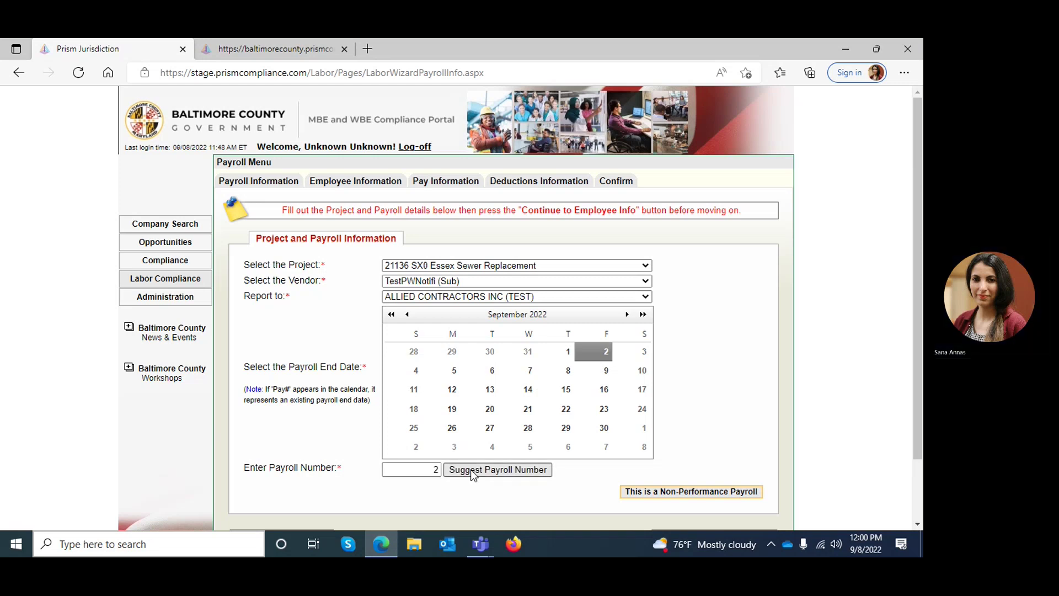
scroll(918, 359, down, 2)
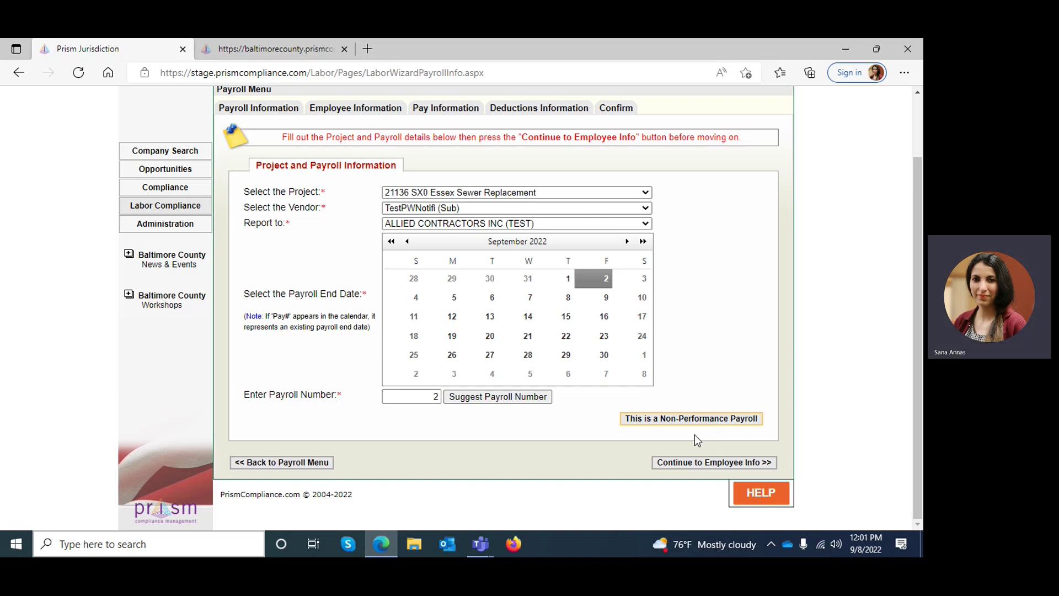
click(690, 466)
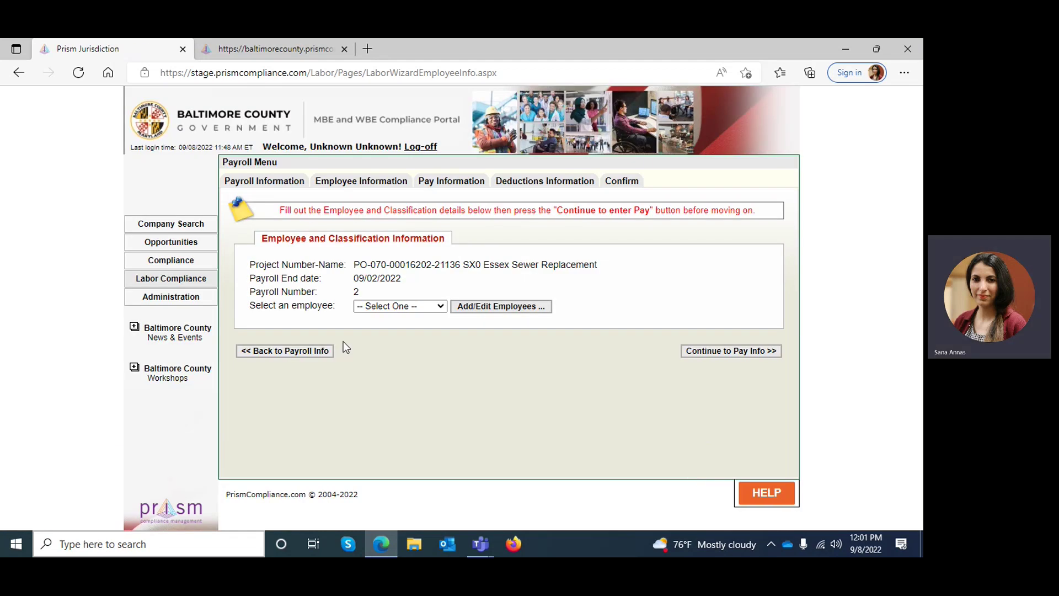
Step: Add the test employee with the Carpenter building classification and continue to pay information
click(367, 308)
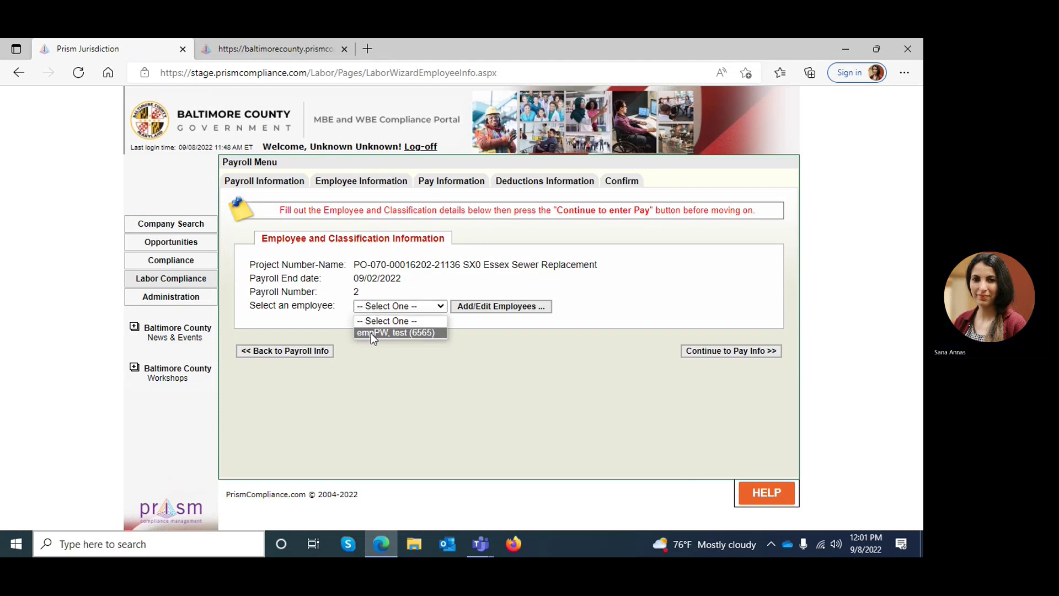
click(370, 333)
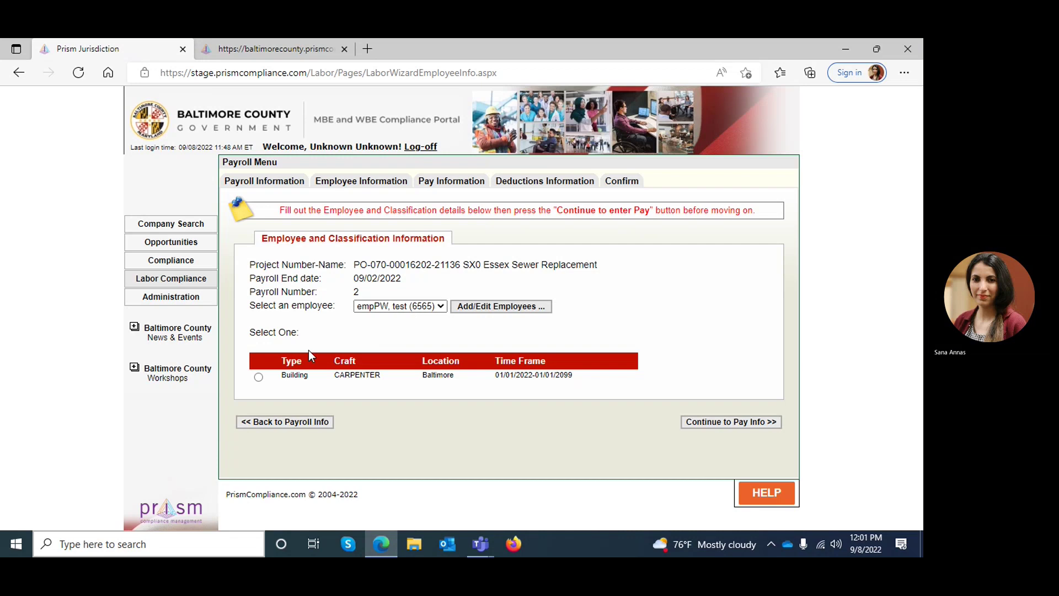
click(259, 378)
click(751, 428)
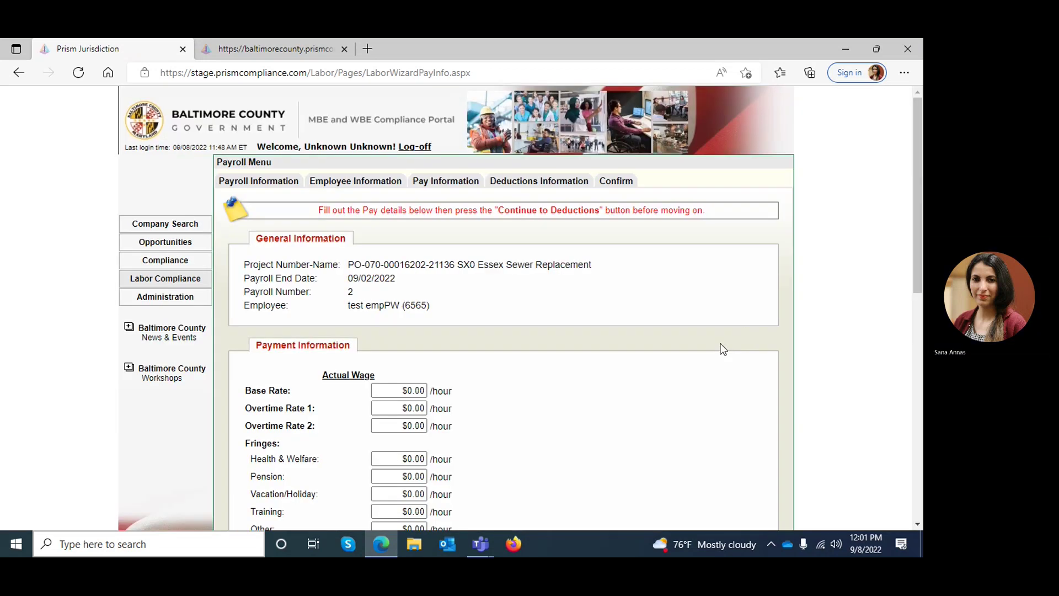
Step: Enter a $10 base rate and $20 and $30 overtime rates
drag(920, 161, 915, 247)
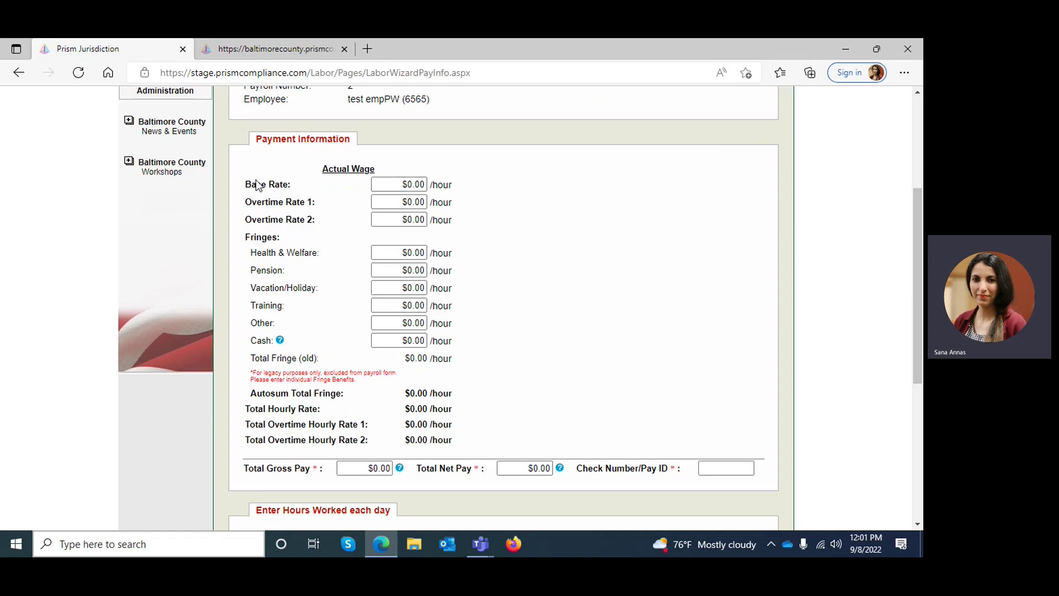
click(406, 182)
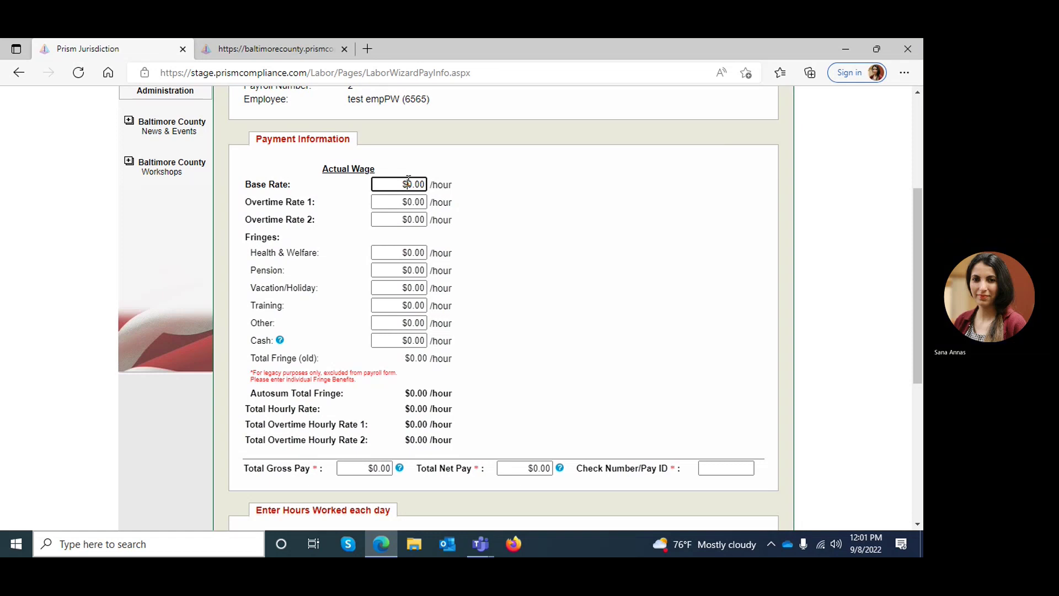
text(1)
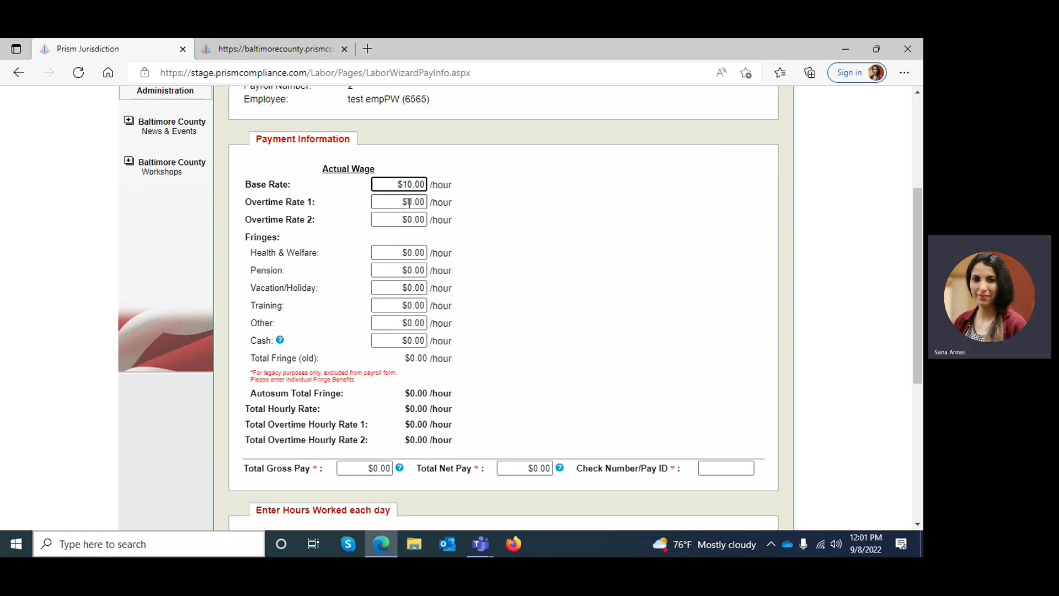
click(409, 202)
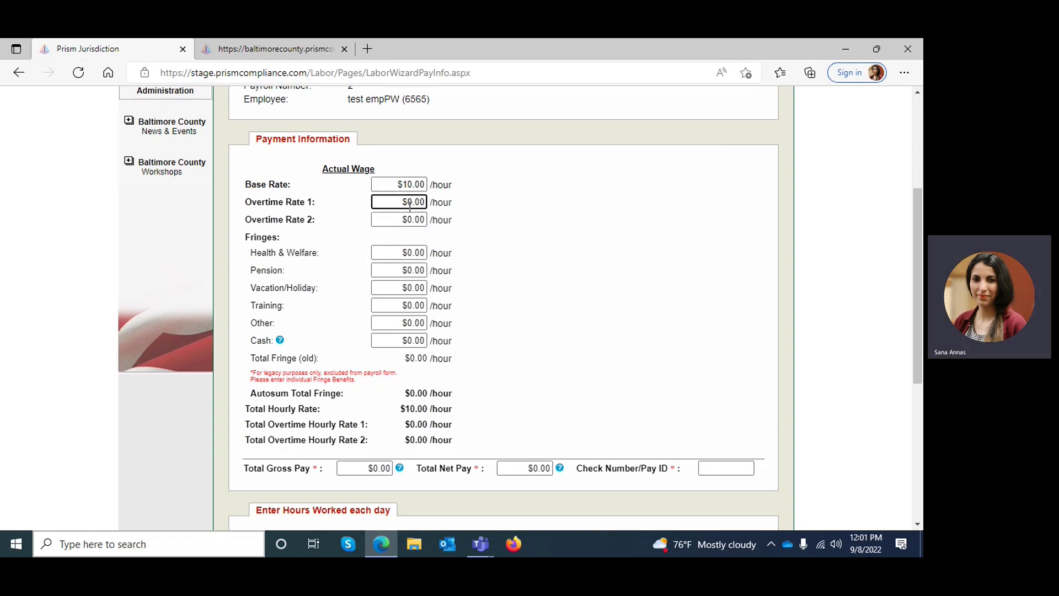
text(2)
click(408, 219)
text(3)
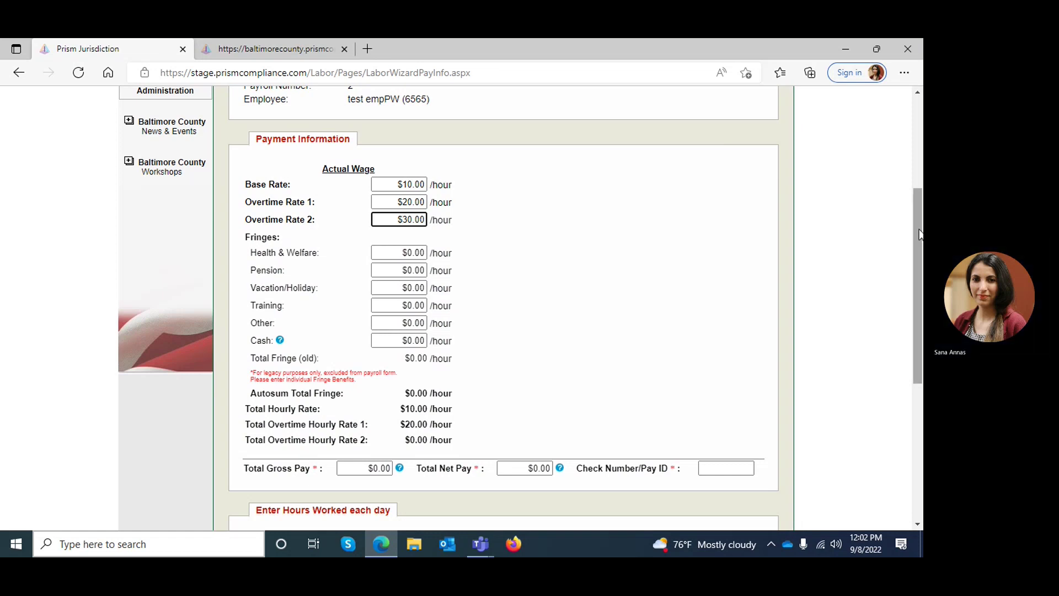
Step: Set the Health & Welfare, Pension and Vacation fringes to $10, $10 and $5
drag(921, 234, 922, 304)
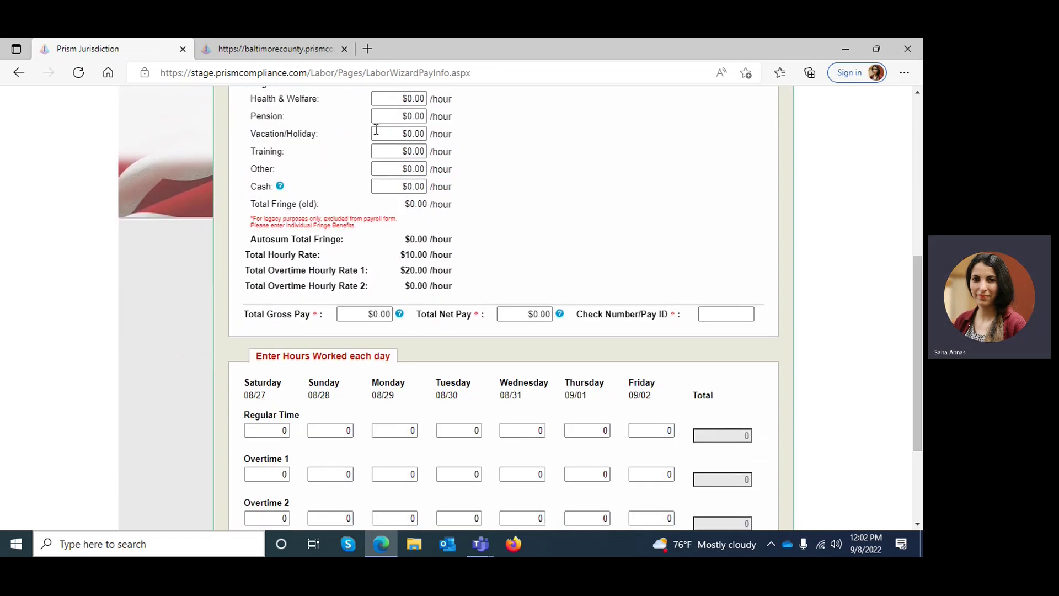
click(408, 100)
text(1)
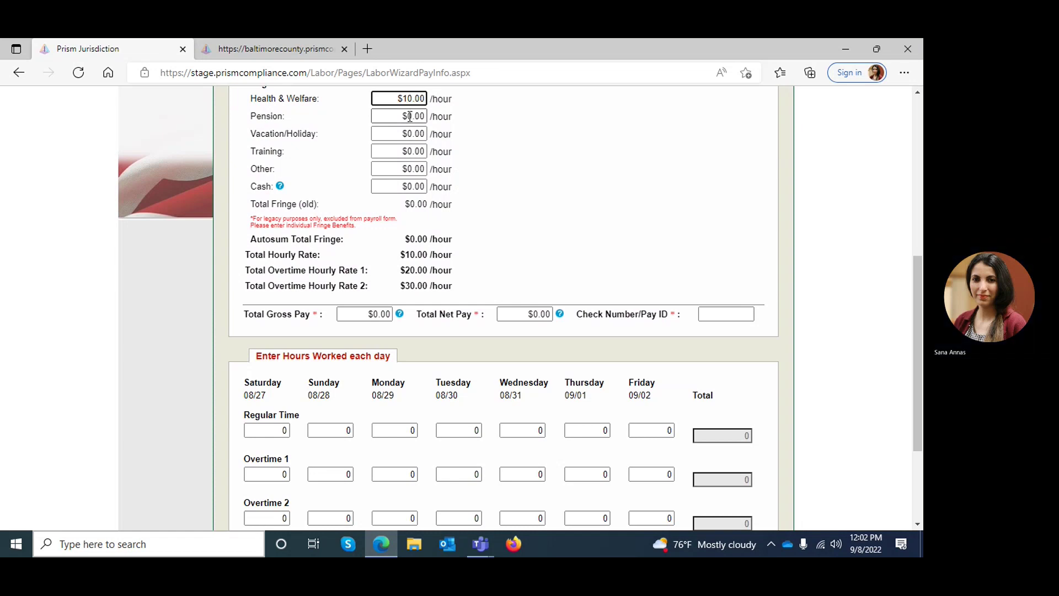
click(410, 116)
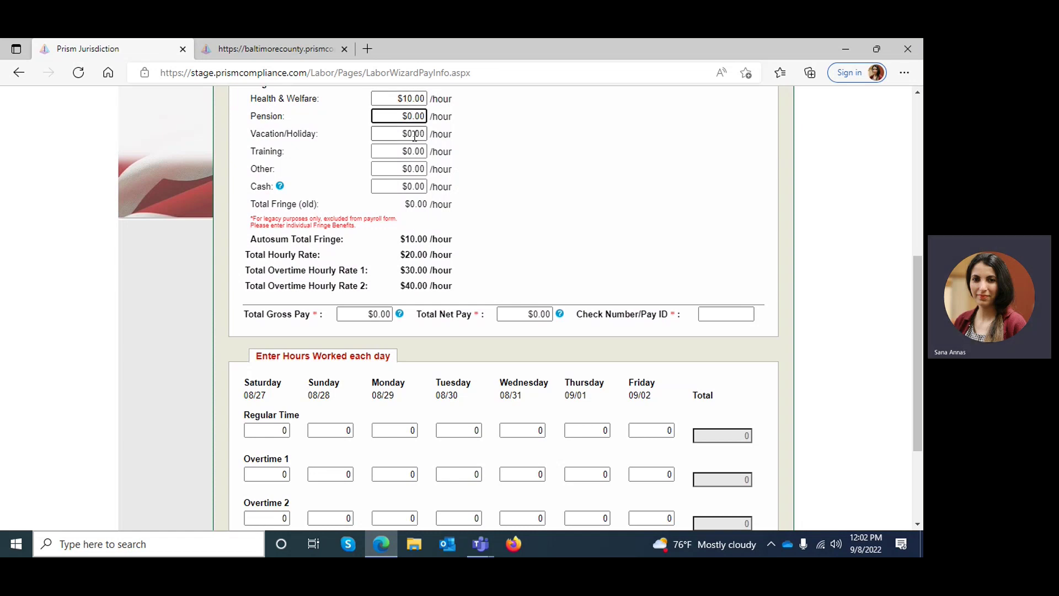
text(1)
click(410, 134)
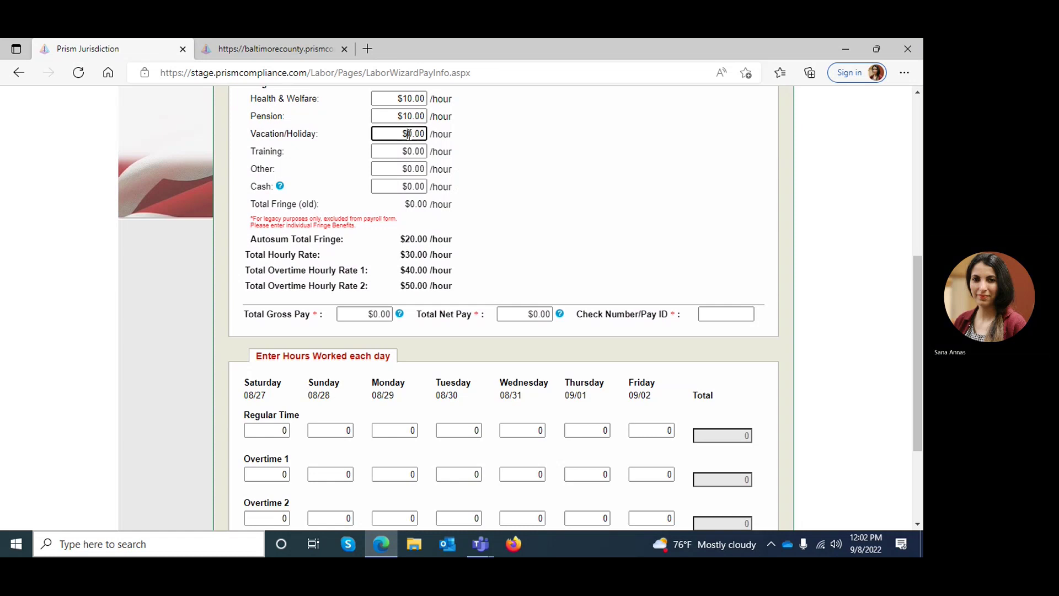
text(5)
click(503, 247)
Step: Enter total gross pay of $2000 and net pay of $1200
click(375, 314)
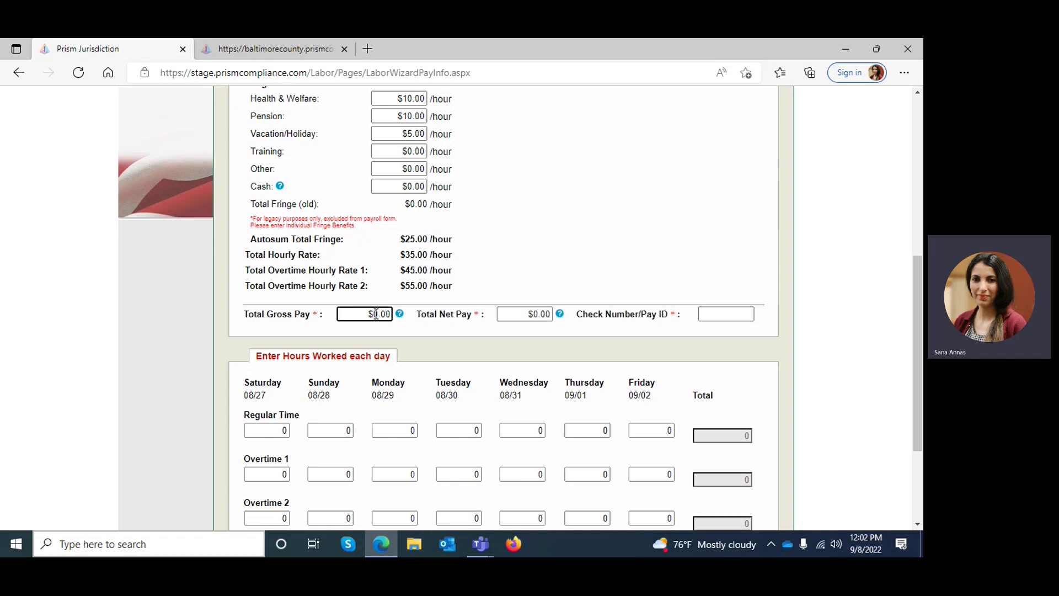
text(200)
click(535, 314)
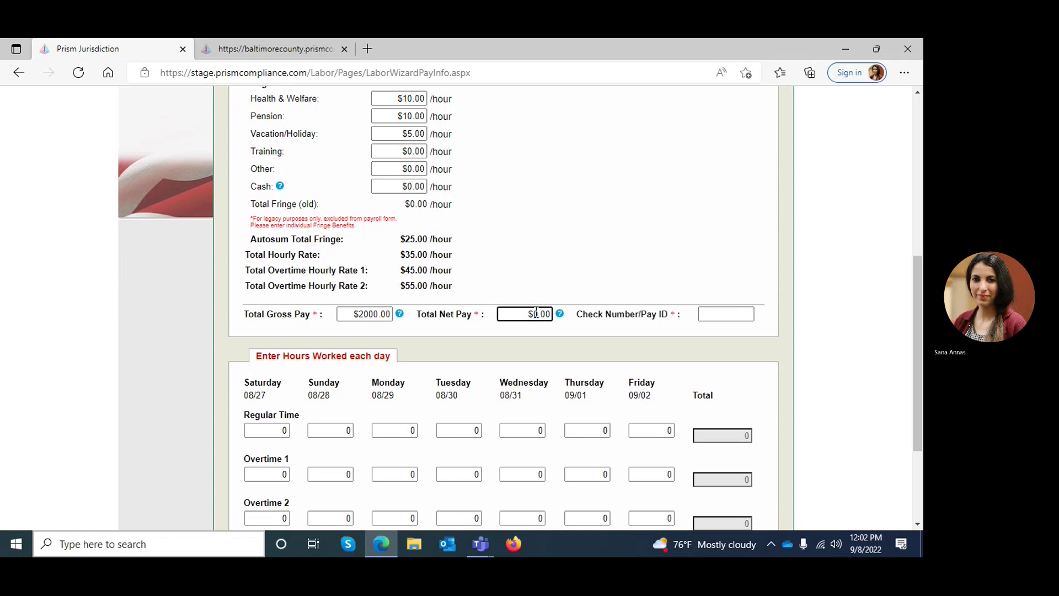
text(120)
Step: Enter the check number / pay ID for the payment
scroll(741, 209, down, 3)
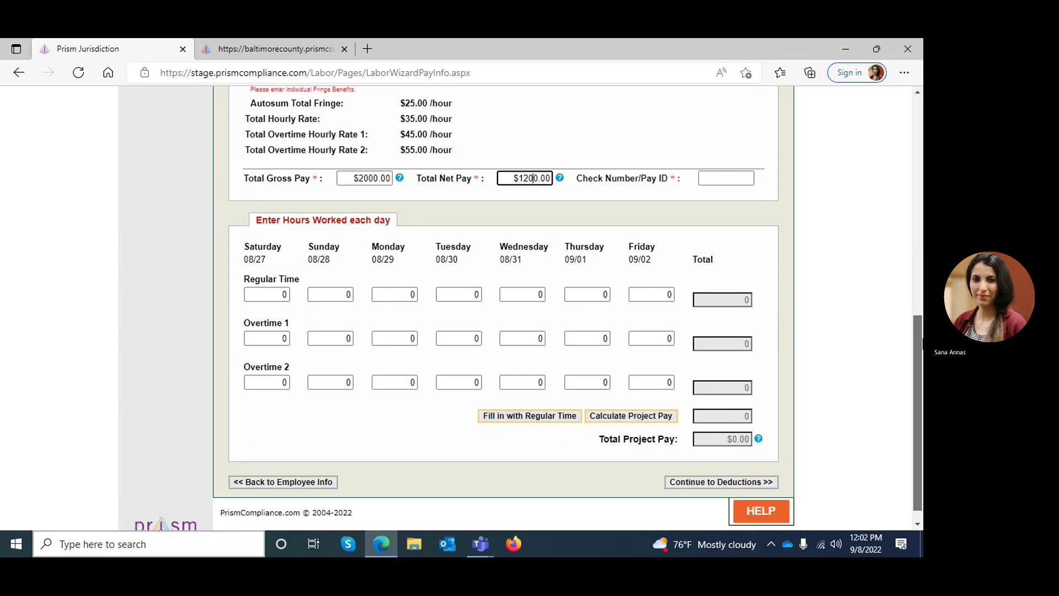
click(737, 180)
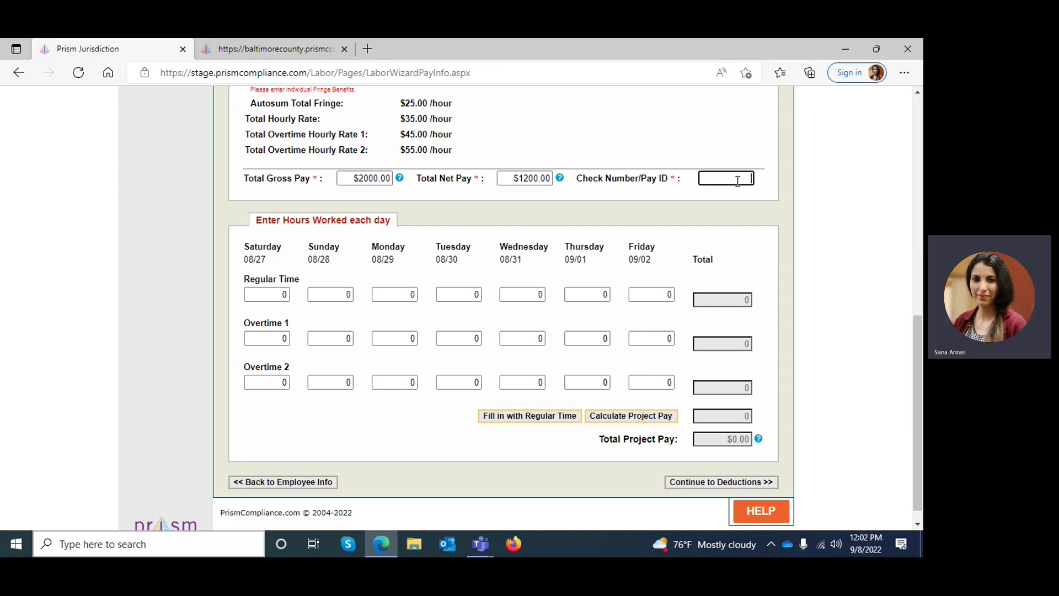
text(65432)
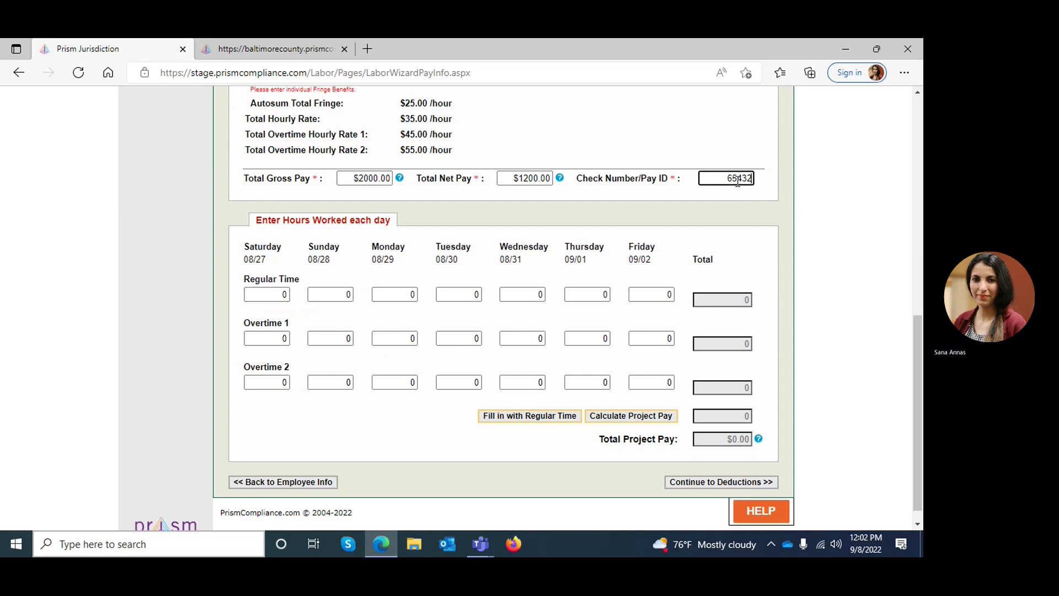
click(685, 246)
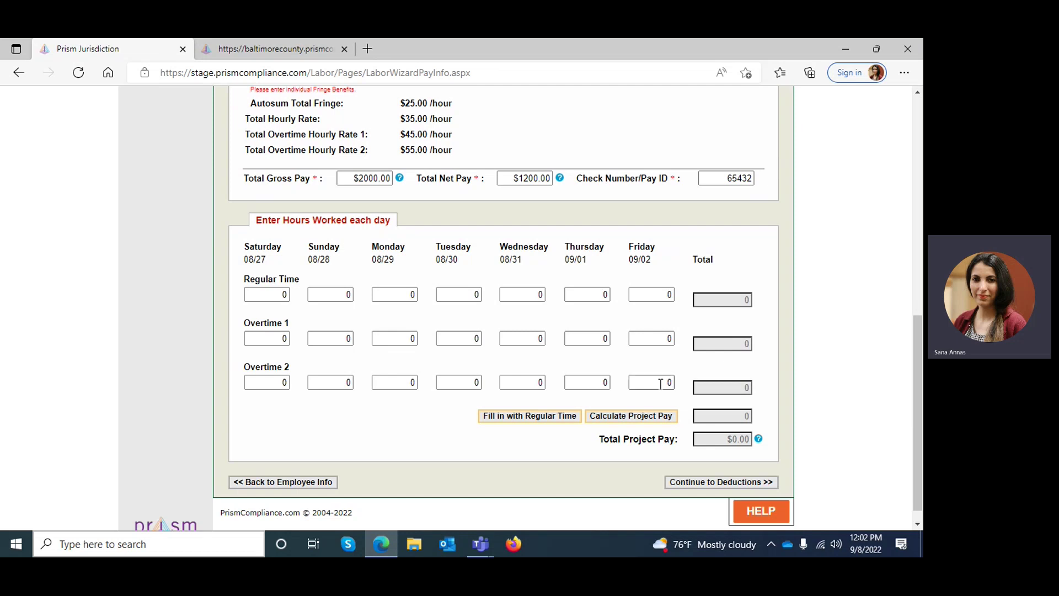
Step: Log 8 regular hours on each day, Monday through Friday
click(390, 293)
text(8)
key(Tab)
text(8)
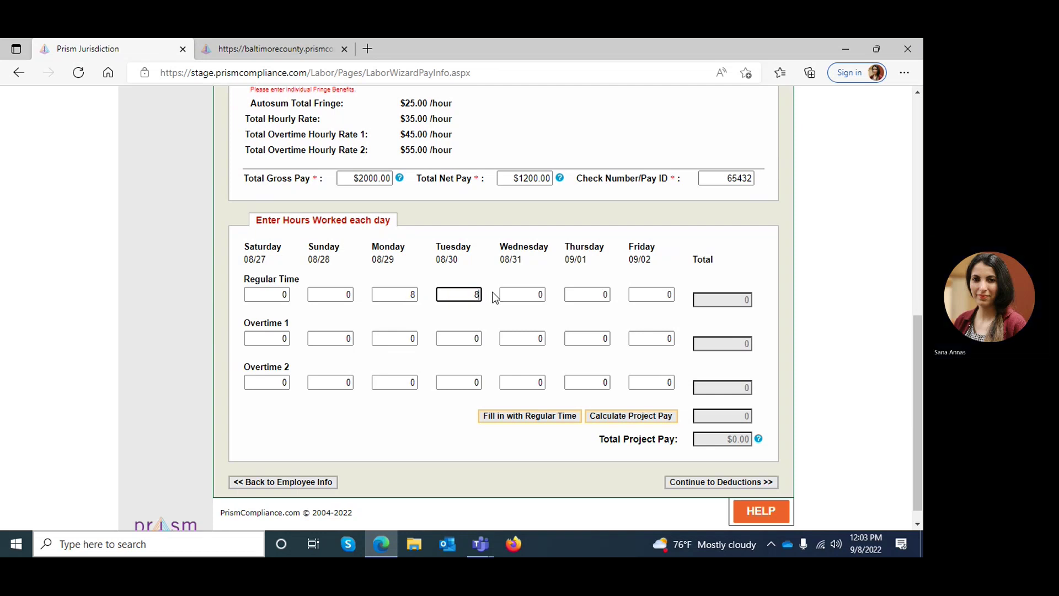
key(Tab)
text(8)
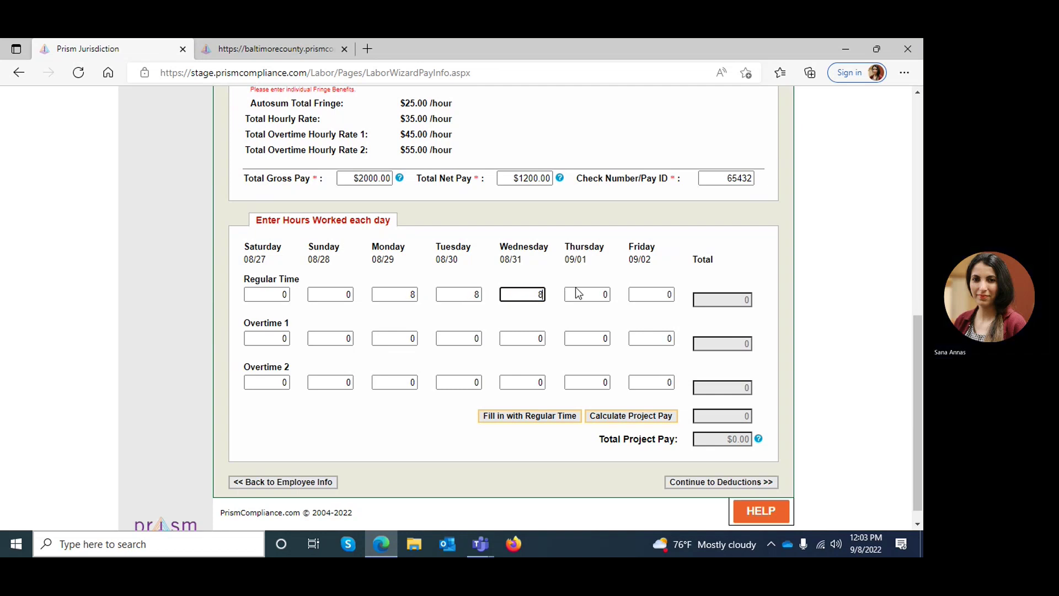
key(Tab)
text(8)
key(Tab)
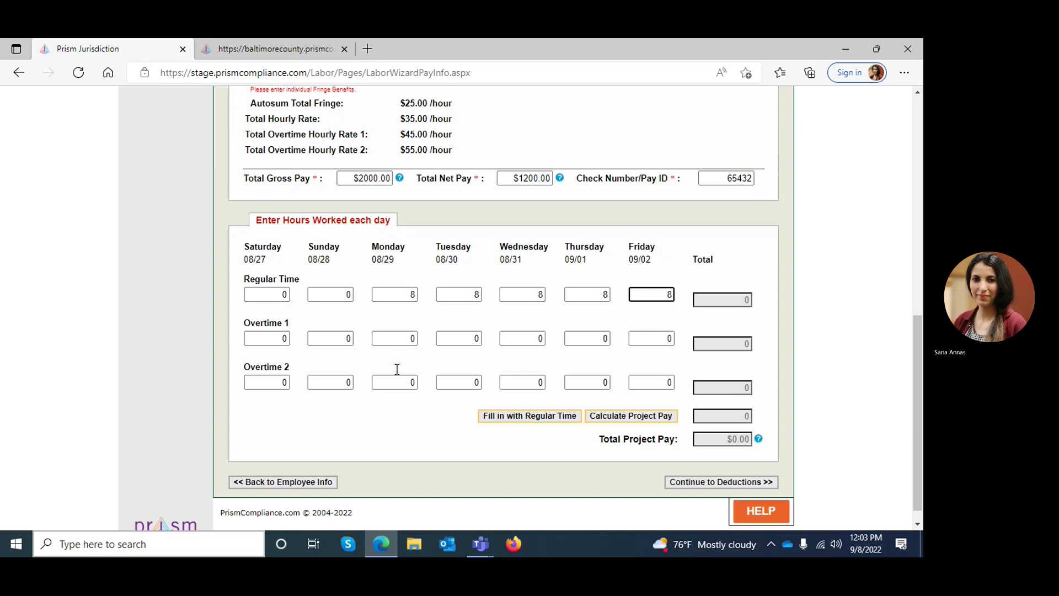
text(8)
Step: Add 2 overtime-1 hours Monday and Wednesday, 3 overtime-2 hours Saturday and Sunday, and calculate $660.00 pay
double_click(412, 339)
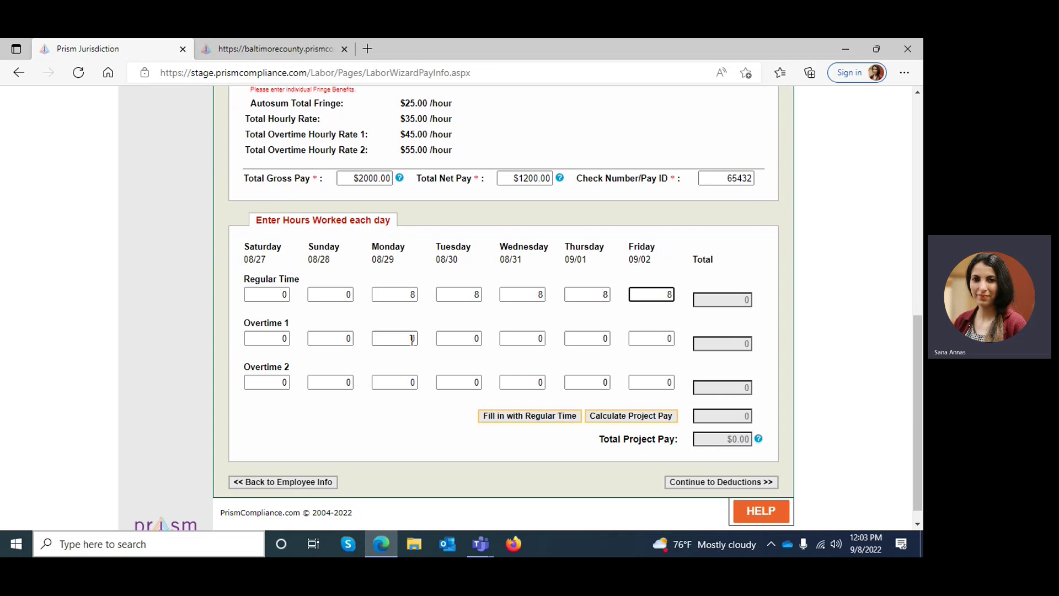
text(2)
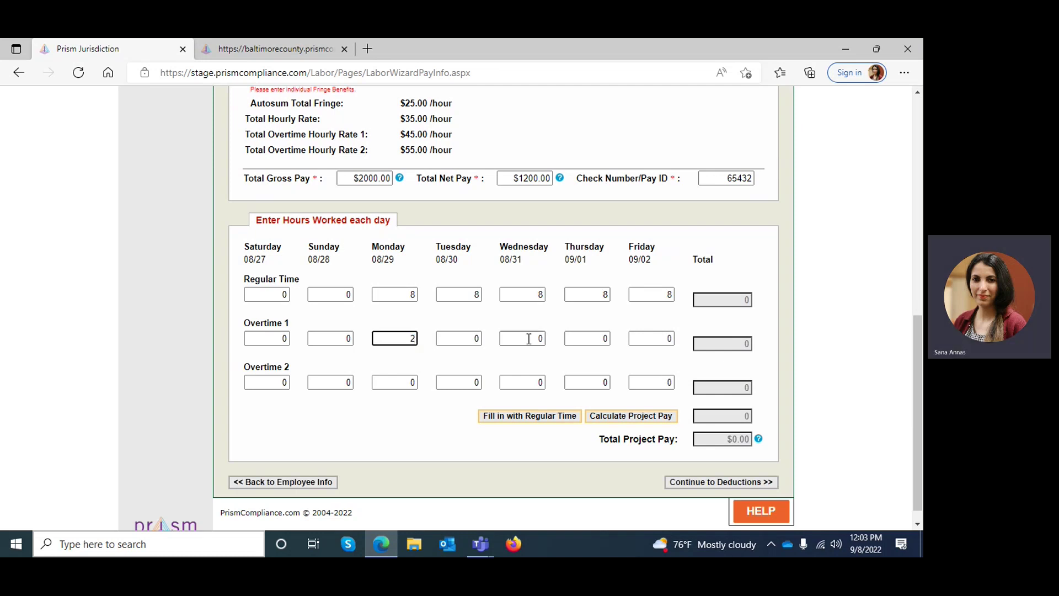
double_click(530, 338)
text(2)
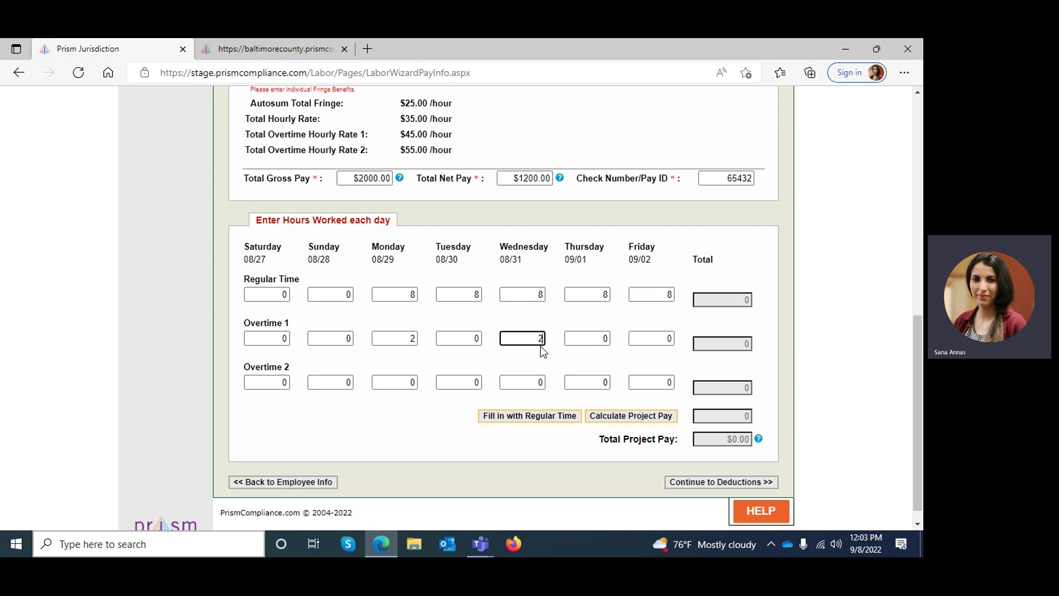
double_click(284, 383)
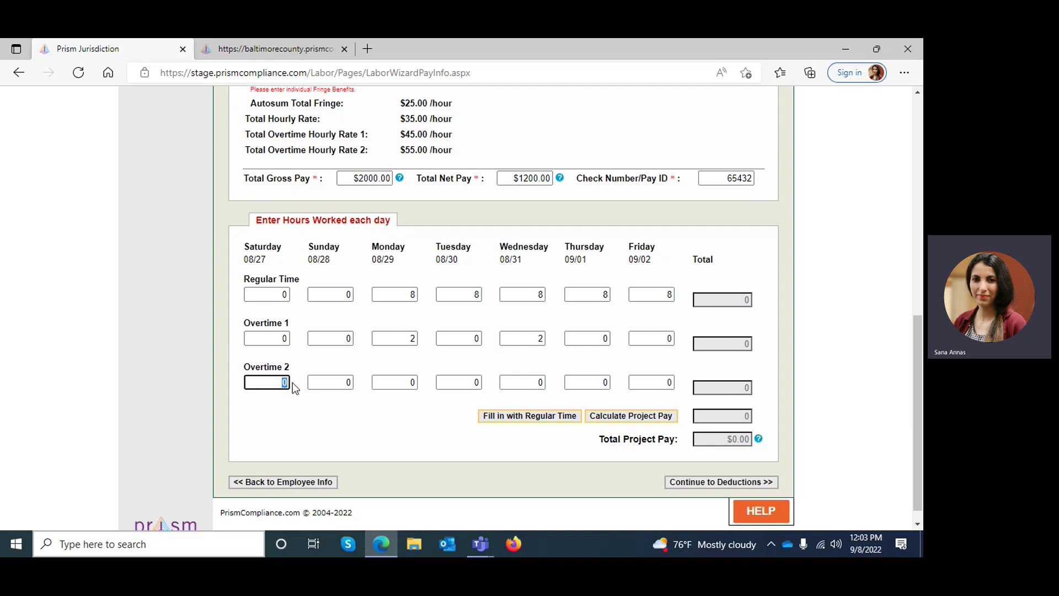
text(3)
key(Tab)
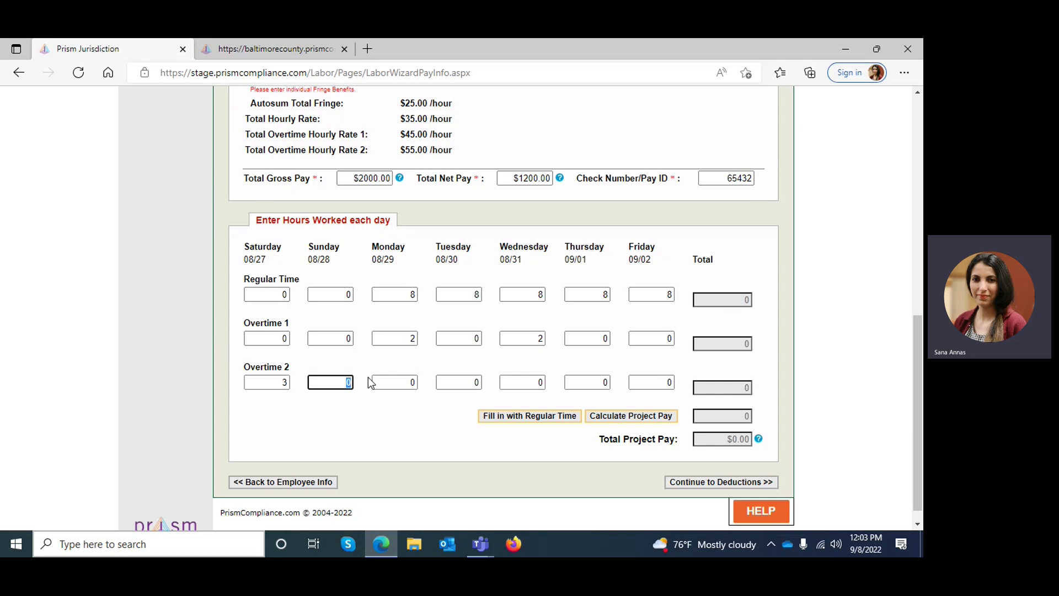
text(3)
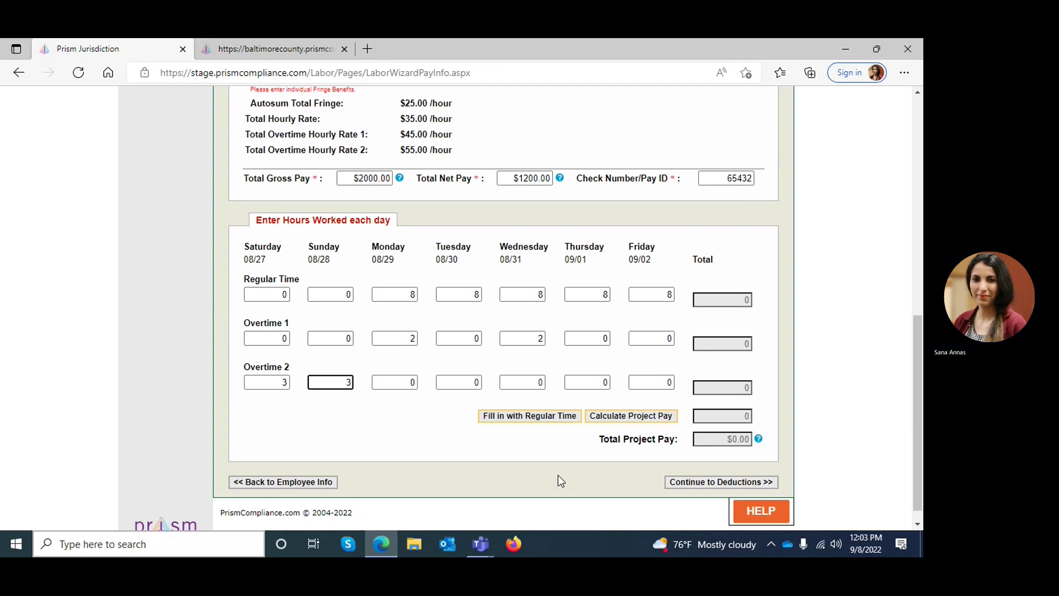
click(655, 418)
mouse_move(759, 438)
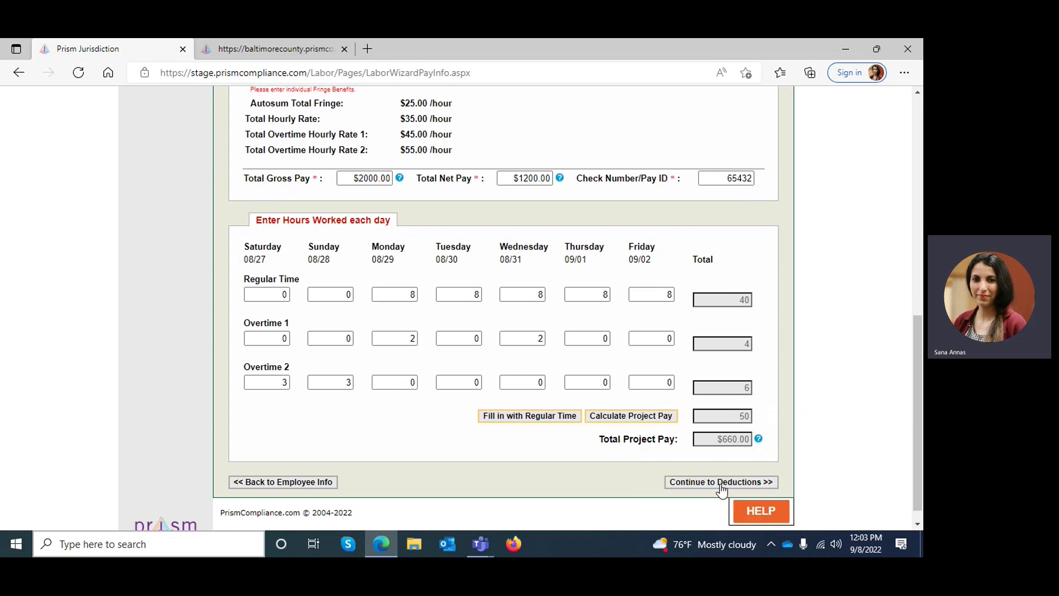
Step: On Deduction Info, enter Federal Taxes $10.00 and FICA $5.00, giving $15.00 total deductions
click(721, 489)
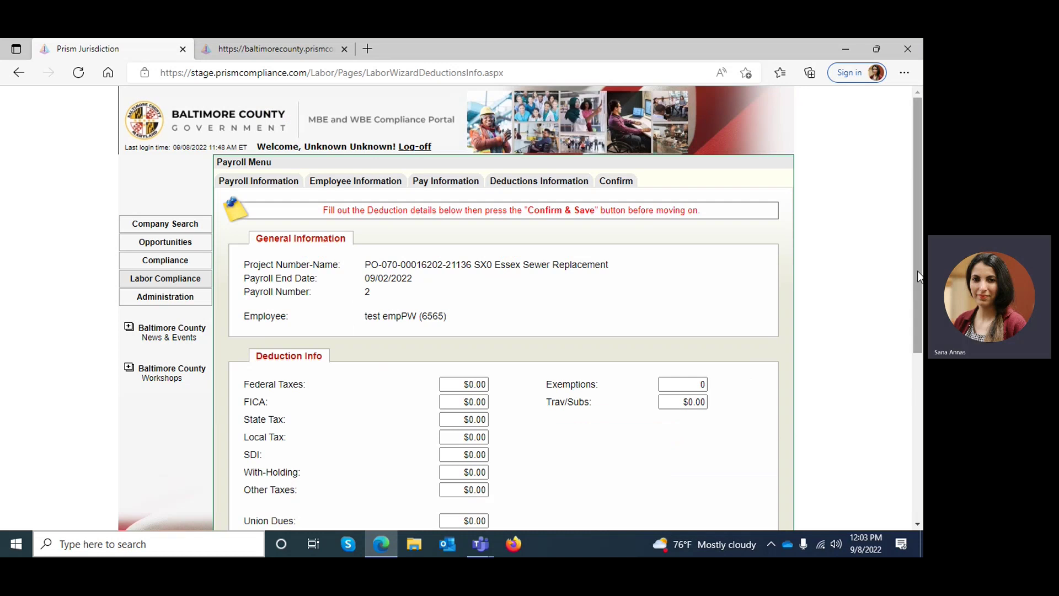
scroll(918, 271, down, 3)
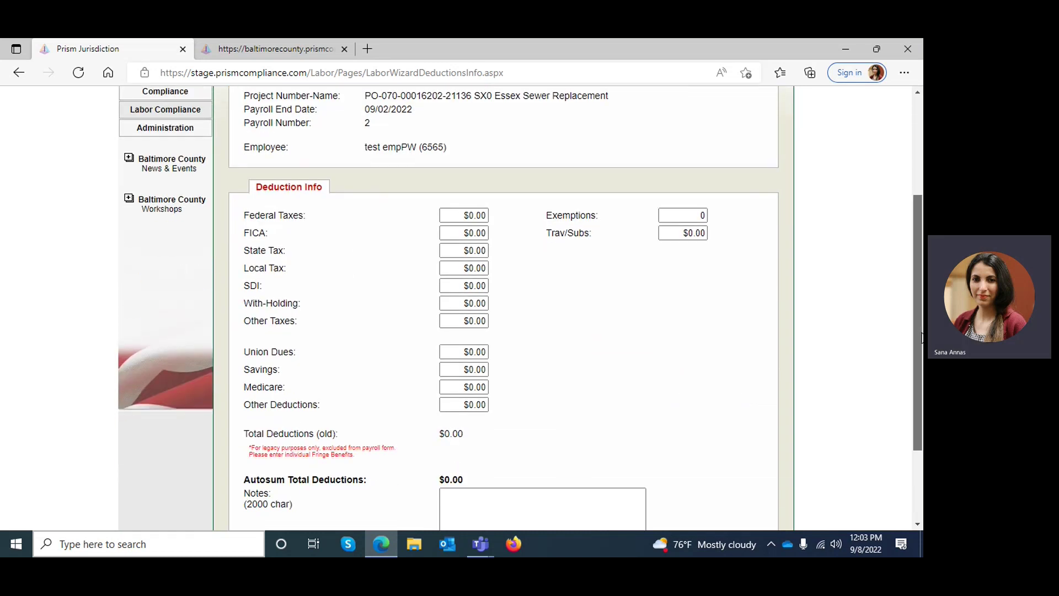
drag(922, 337, 921, 349)
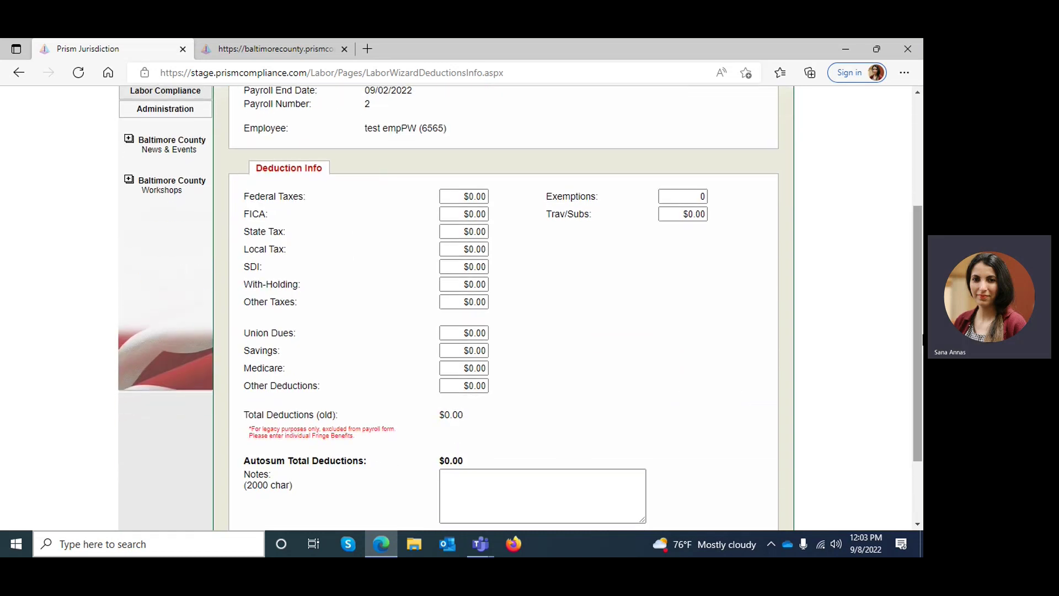
click(469, 197)
text(10)
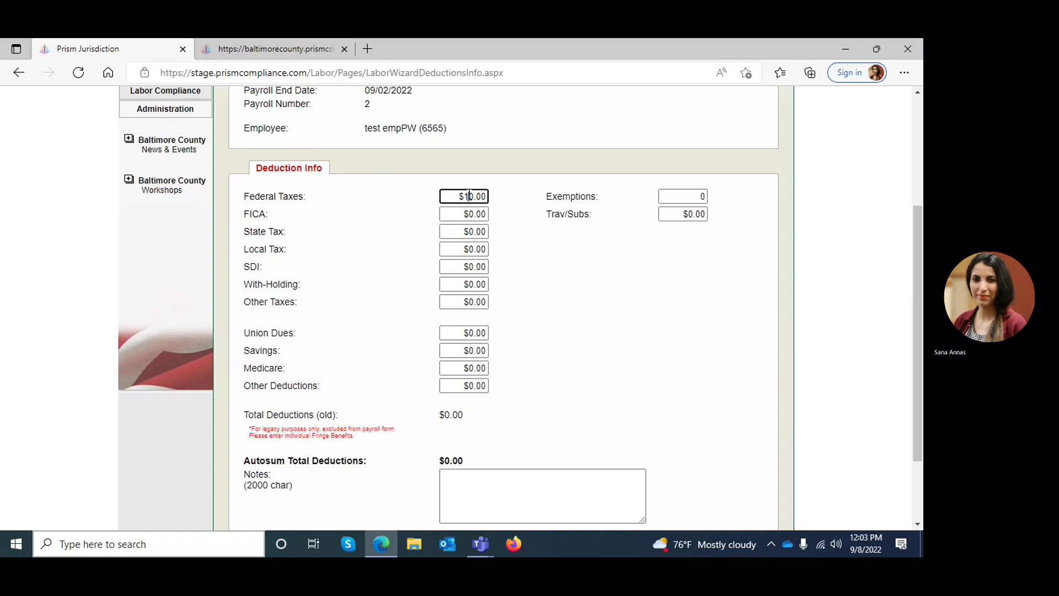
click(473, 216)
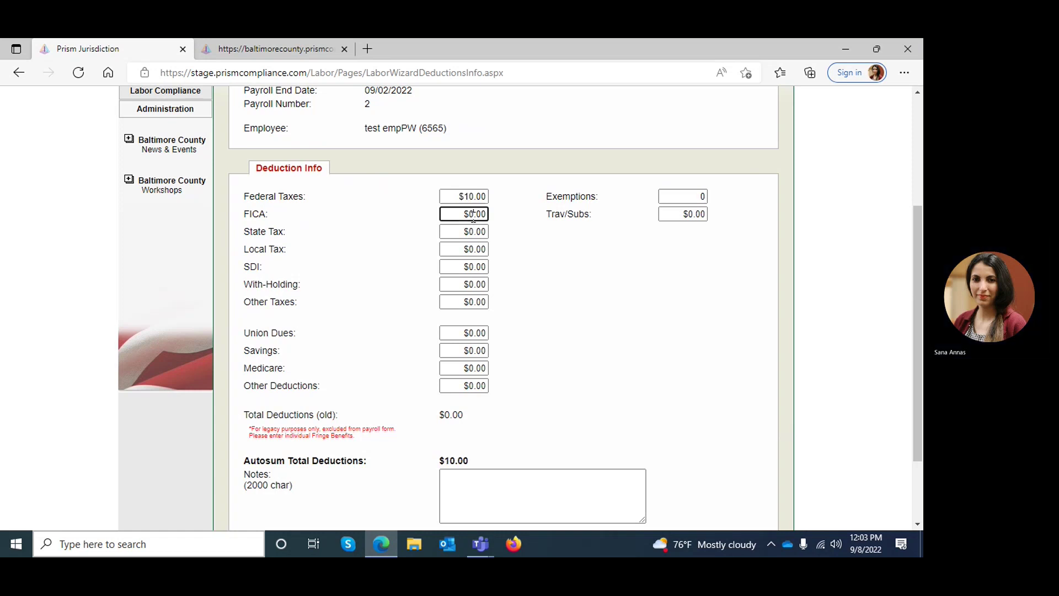
key(BackSpace)
text(5)
drag(446, 460, 468, 460)
click(691, 418)
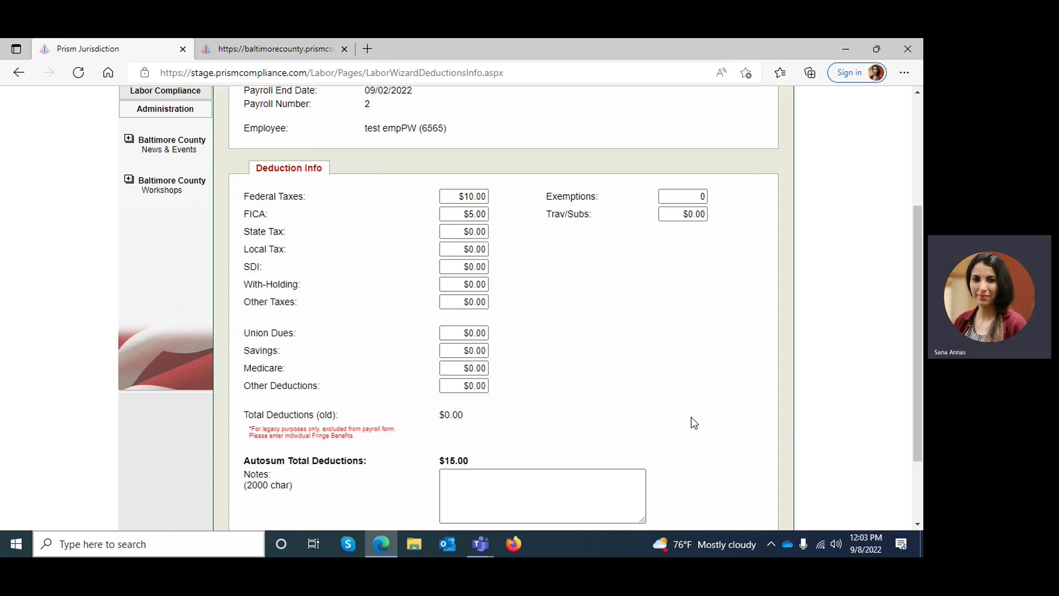
drag(917, 356, 921, 406)
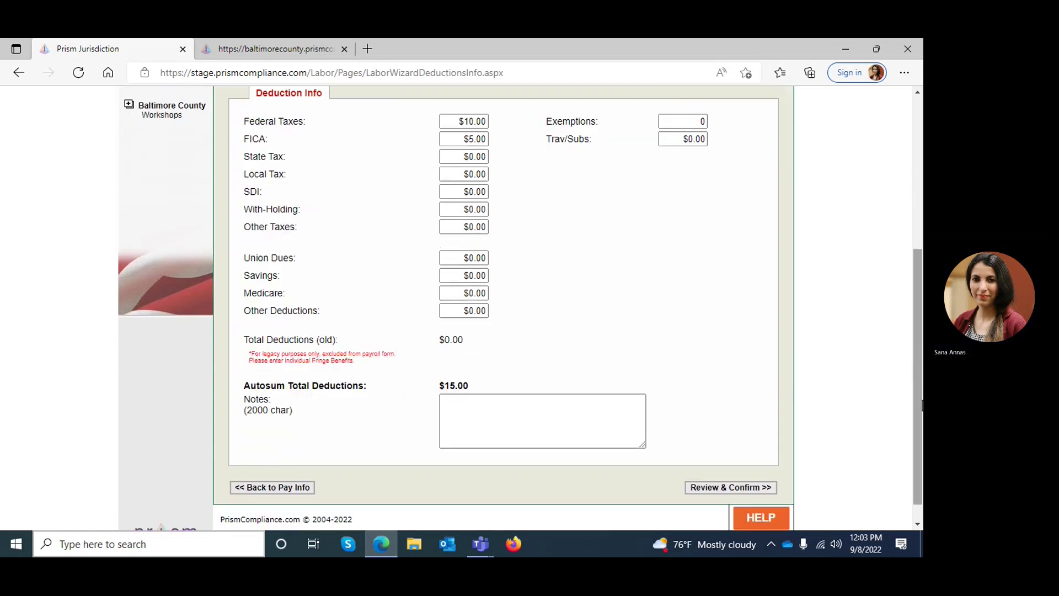
Step: Review and Confirm & Save payroll 2, then check its summary: $15.00 deductions, $2,000.00 gross
click(700, 490)
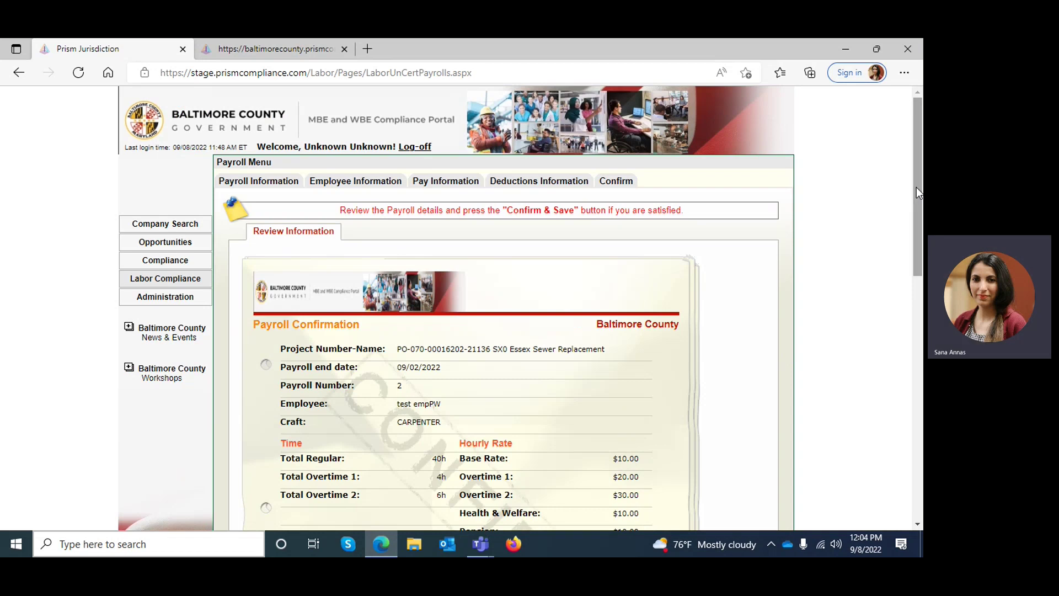
drag(917, 193, 921, 456)
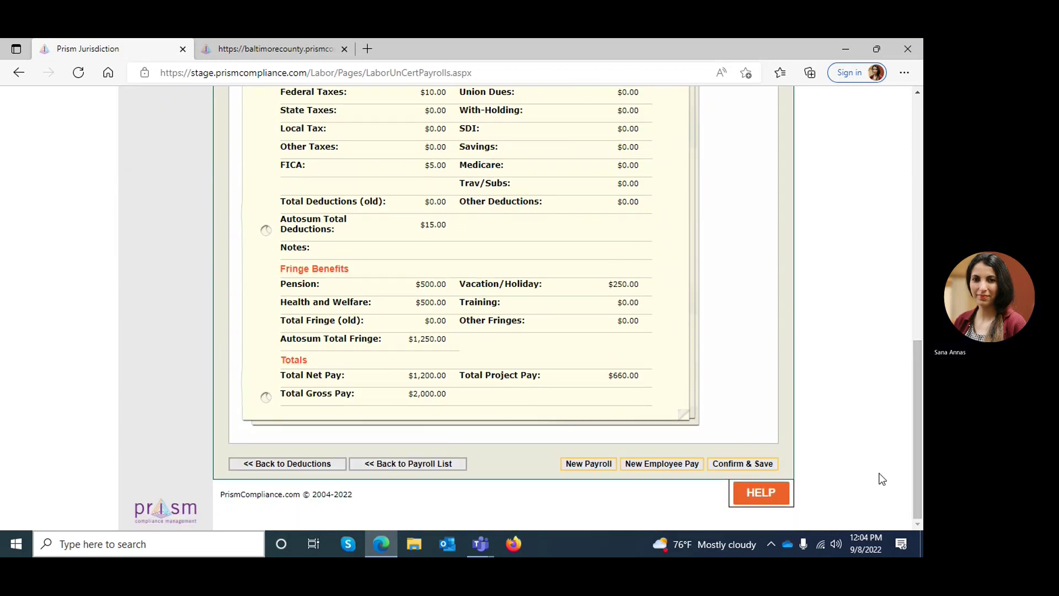
click(737, 466)
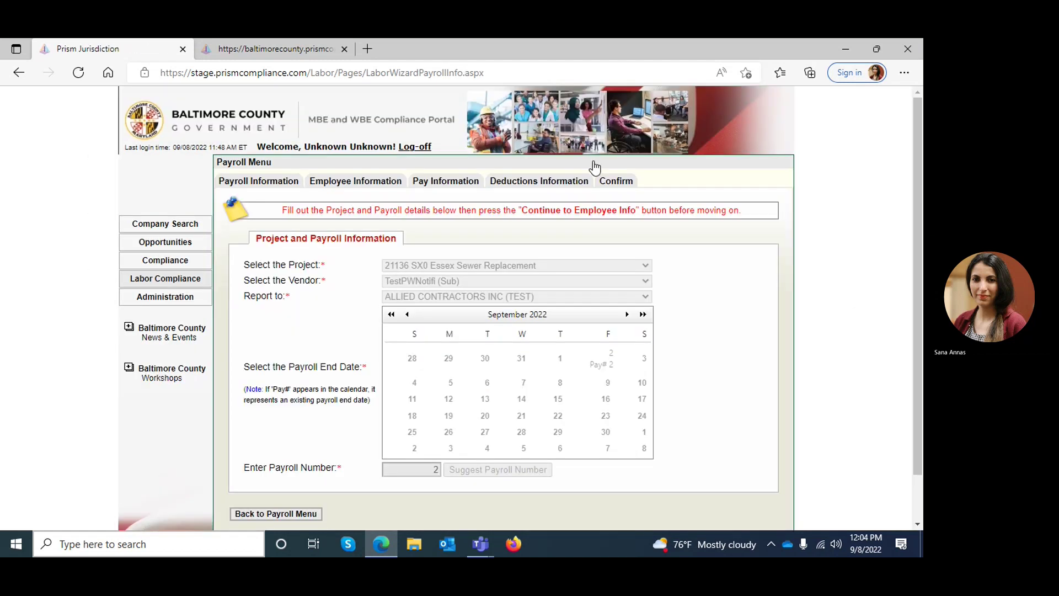
click(615, 182)
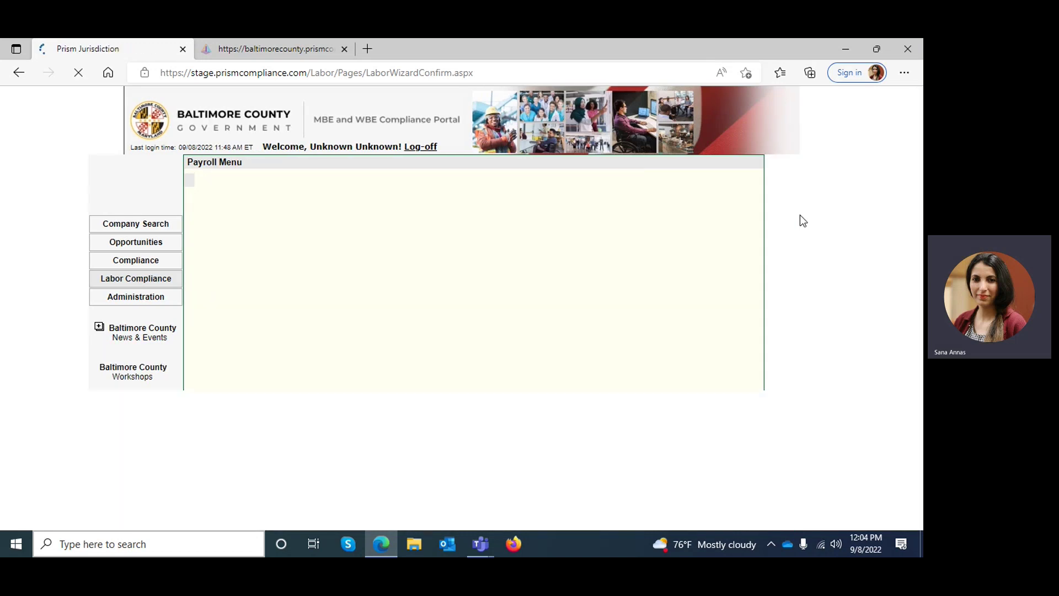
scroll(800, 215, down, 3)
drag(921, 306, 921, 476)
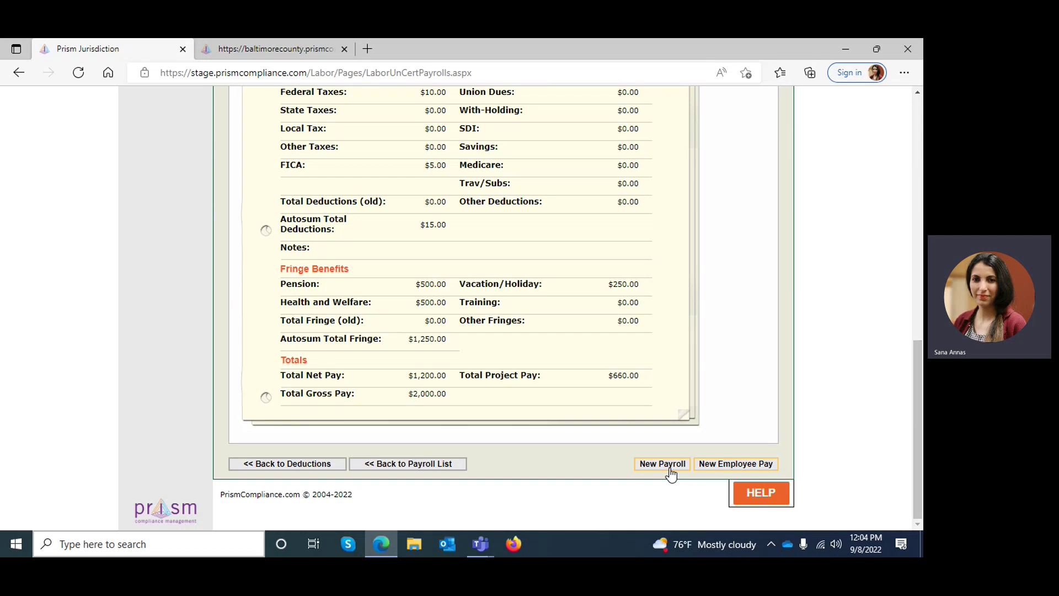
scroll(917, 120, up, 5)
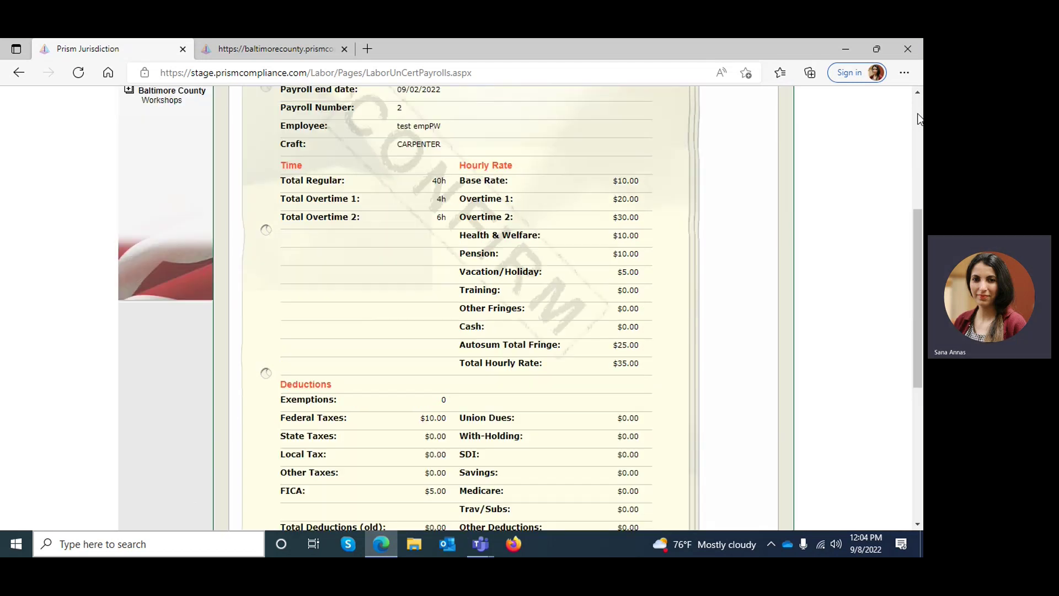
scroll(917, 118, up, 5)
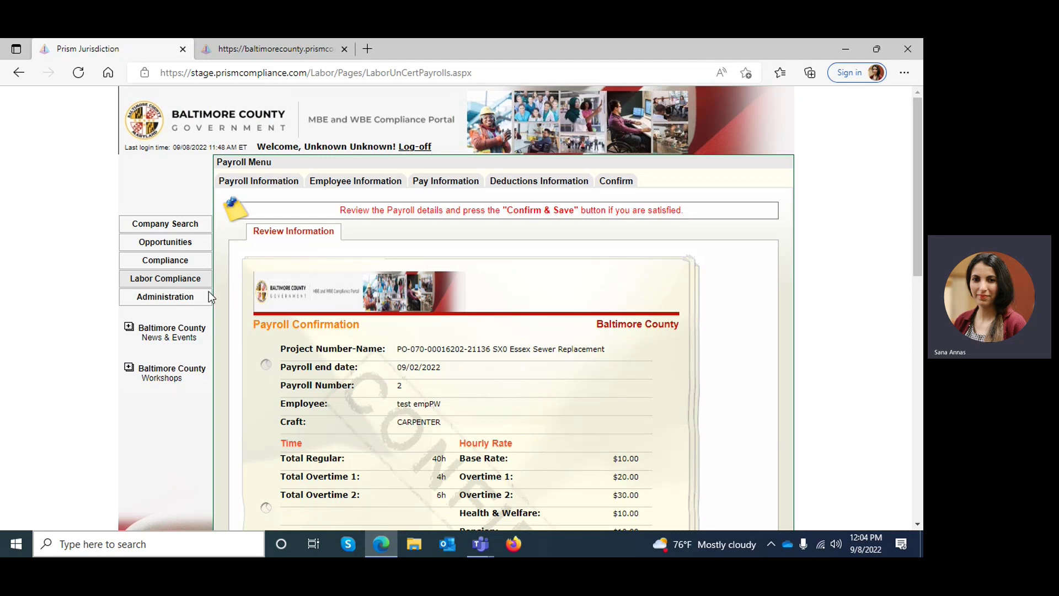
Step: Go to Labor Compliance > Payroll Management > Manage Non-Certified Payroll Reports
click(168, 281)
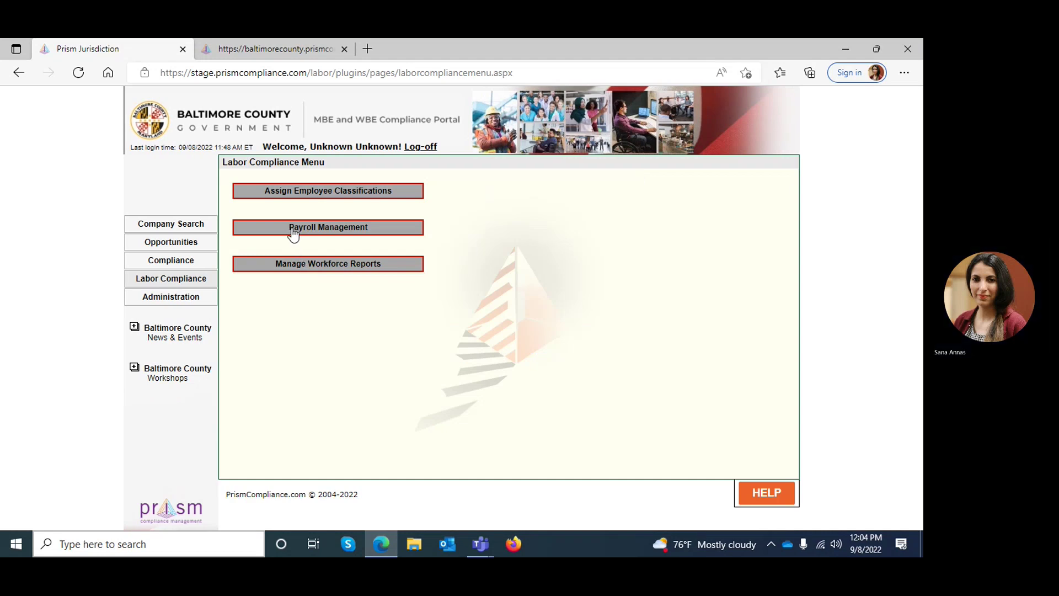
click(293, 232)
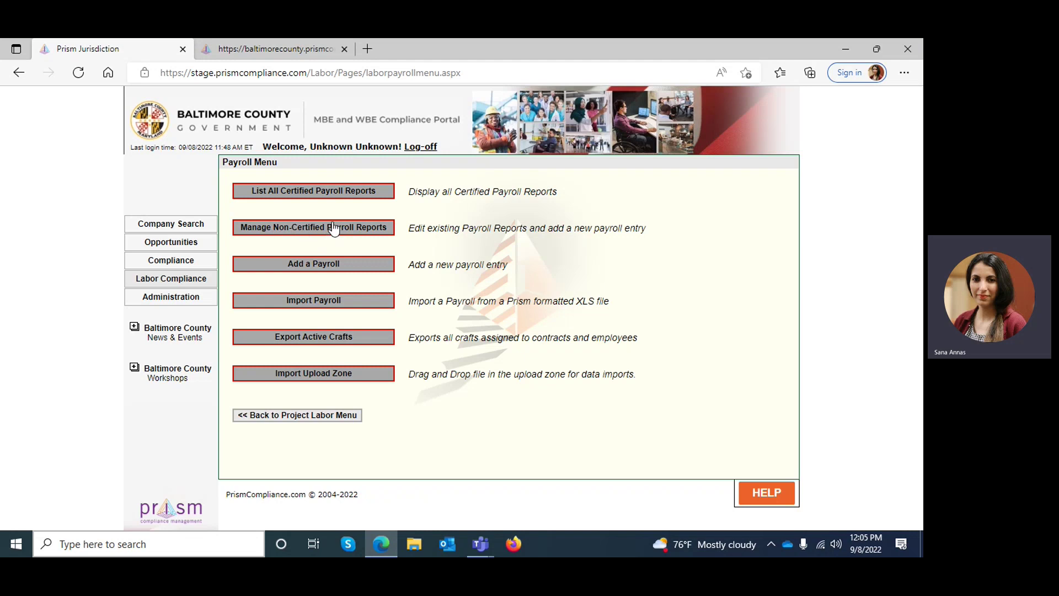
click(385, 230)
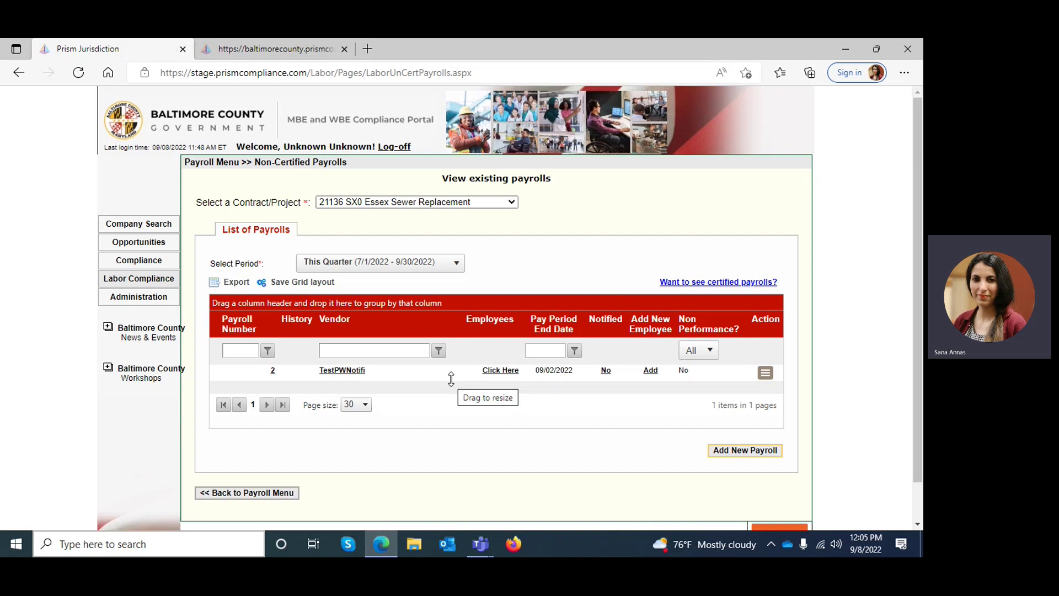
Step: View payroll 2's employee summary popup for Essex Sewer Replacement, then close it
right_click(403, 323)
mouse_move(442, 413)
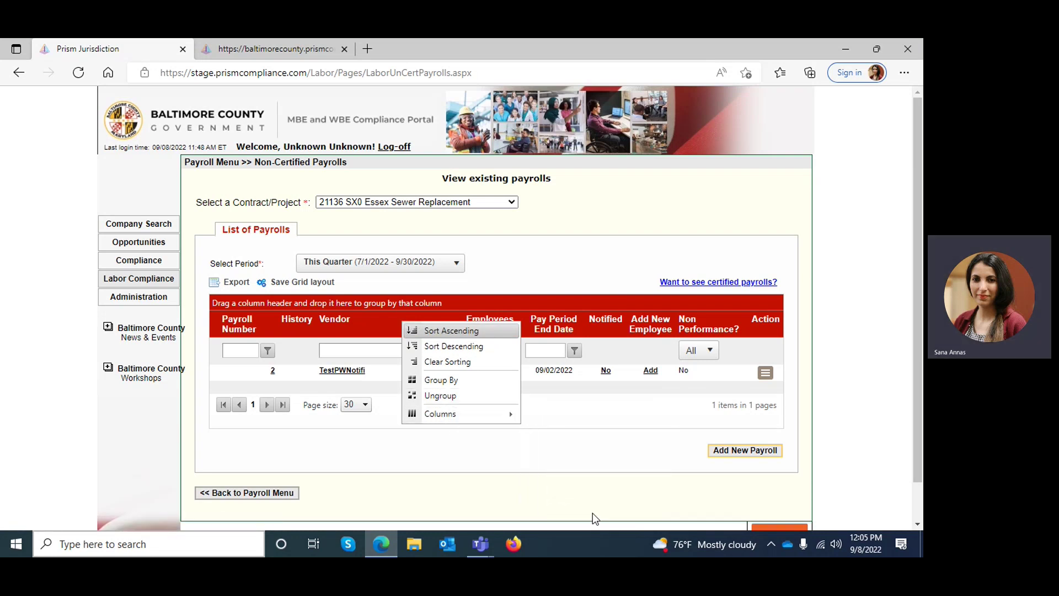
mouse_move(508, 415)
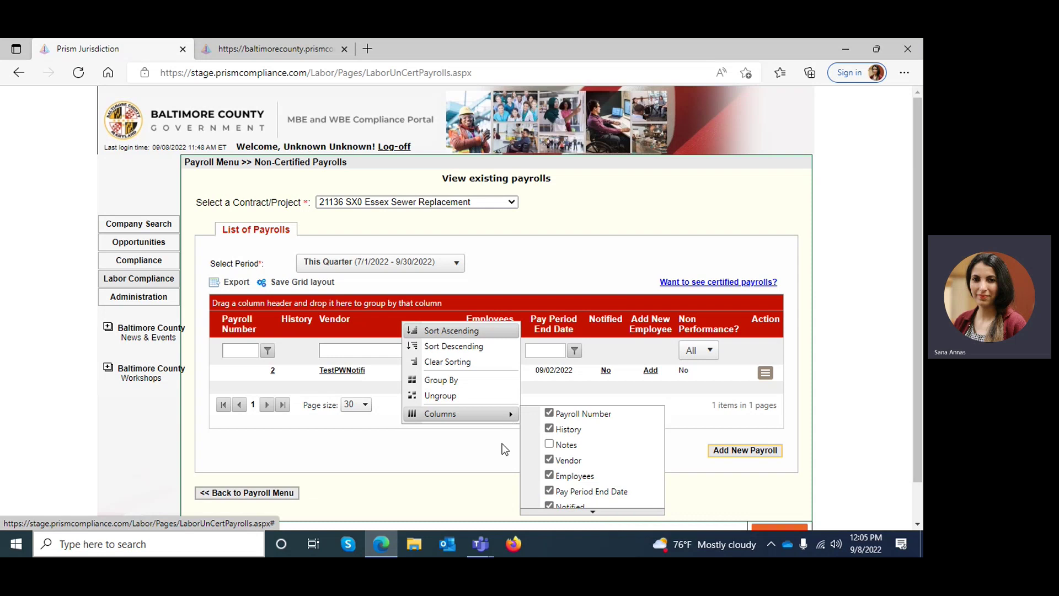
click(539, 303)
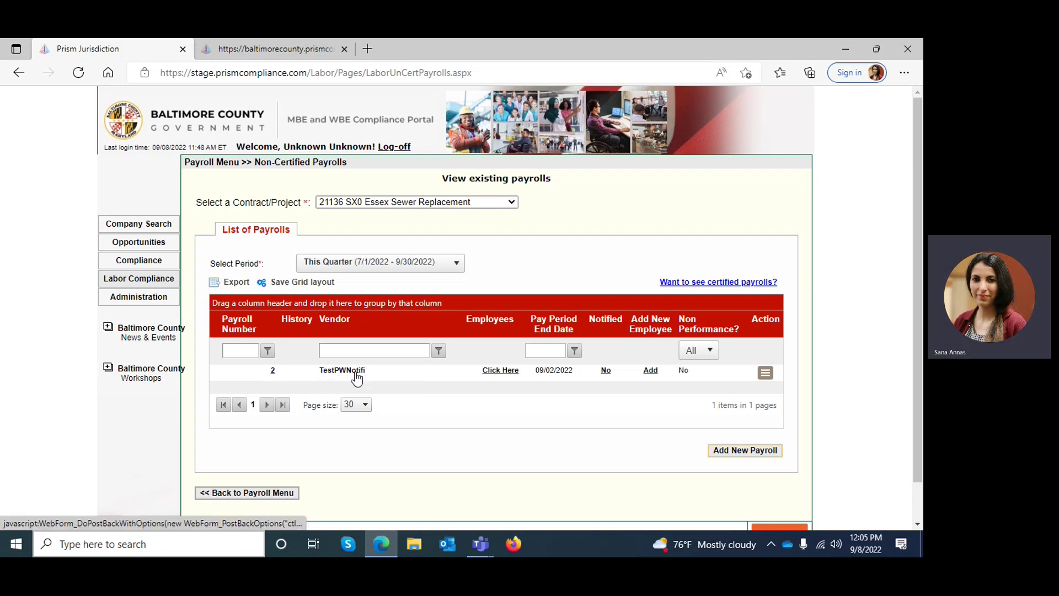
click(500, 371)
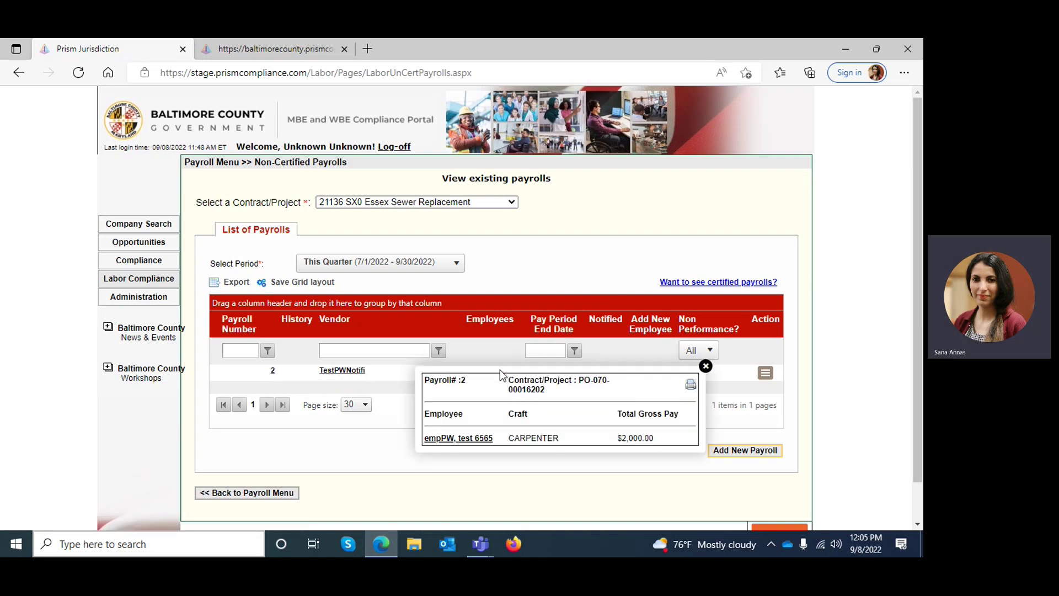
click(705, 365)
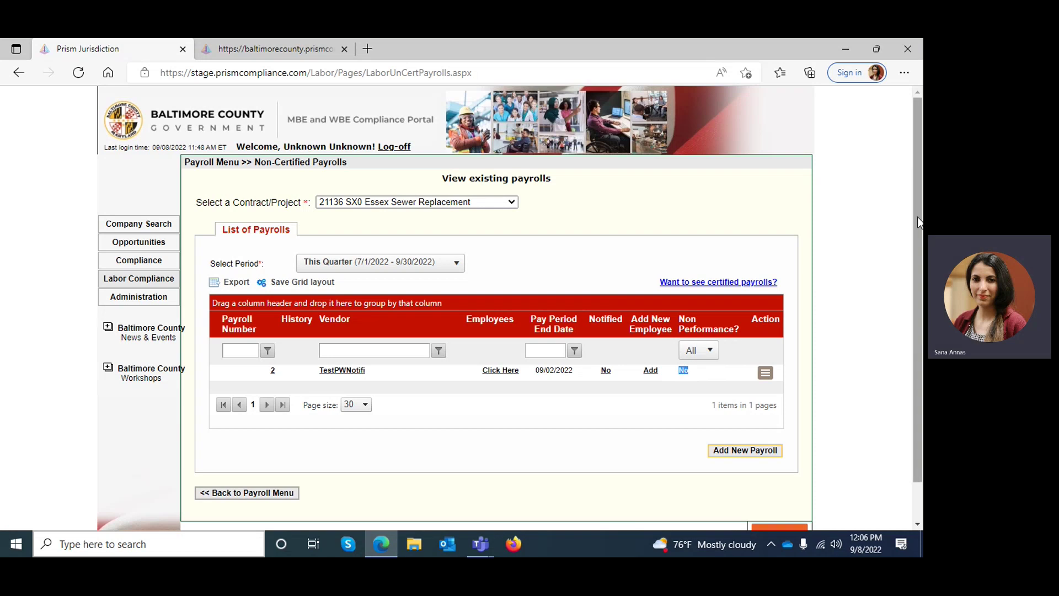
Step: Expand payroll 2's payments and open the test employee's Pay Information record
scroll(917, 216, down, 2)
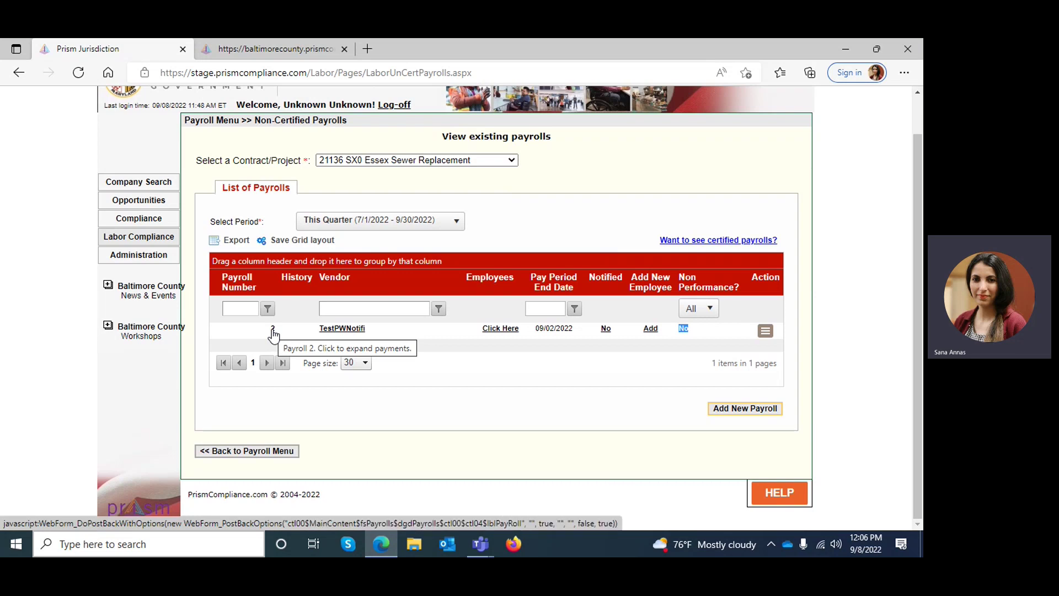
click(272, 330)
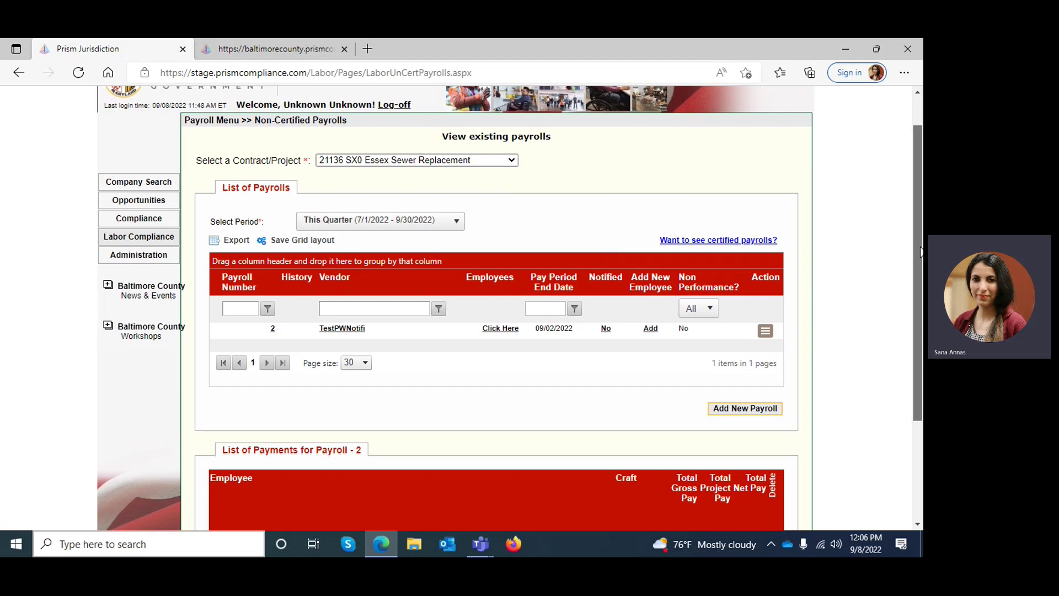
drag(921, 249, 921, 348)
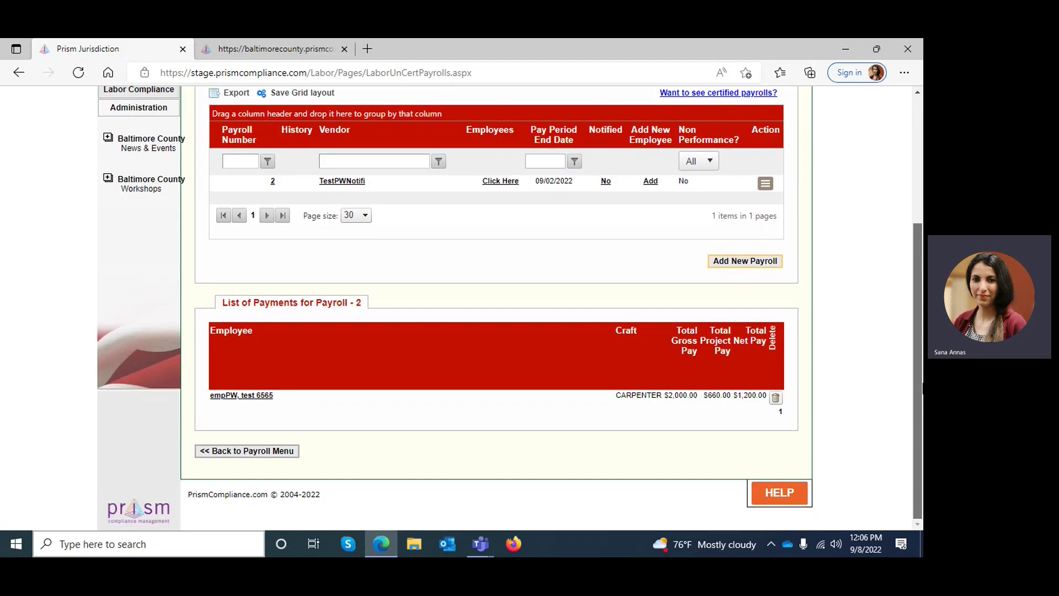
click(257, 397)
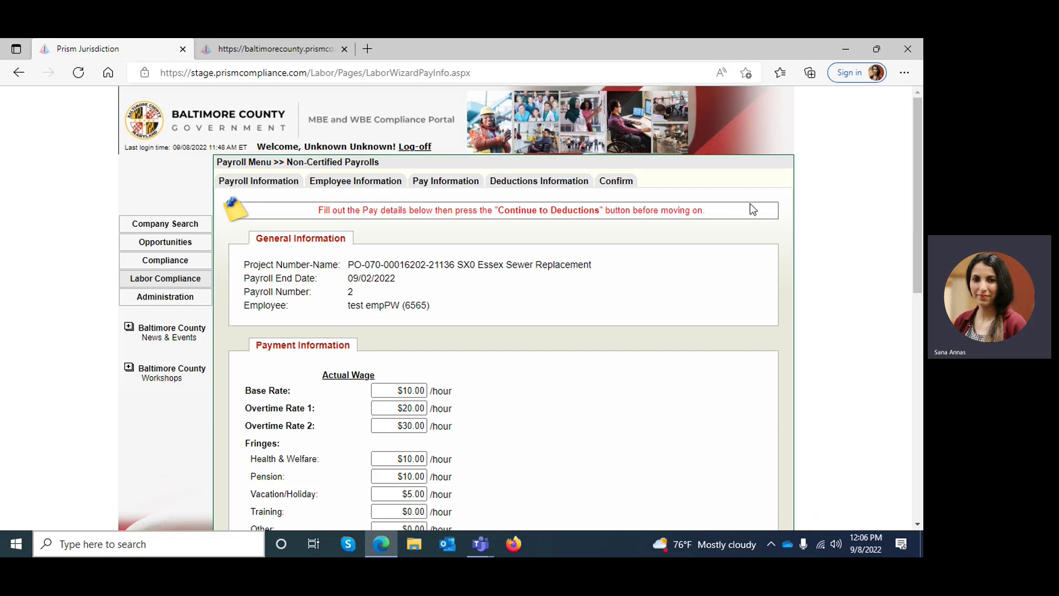
drag(919, 171, 911, 207)
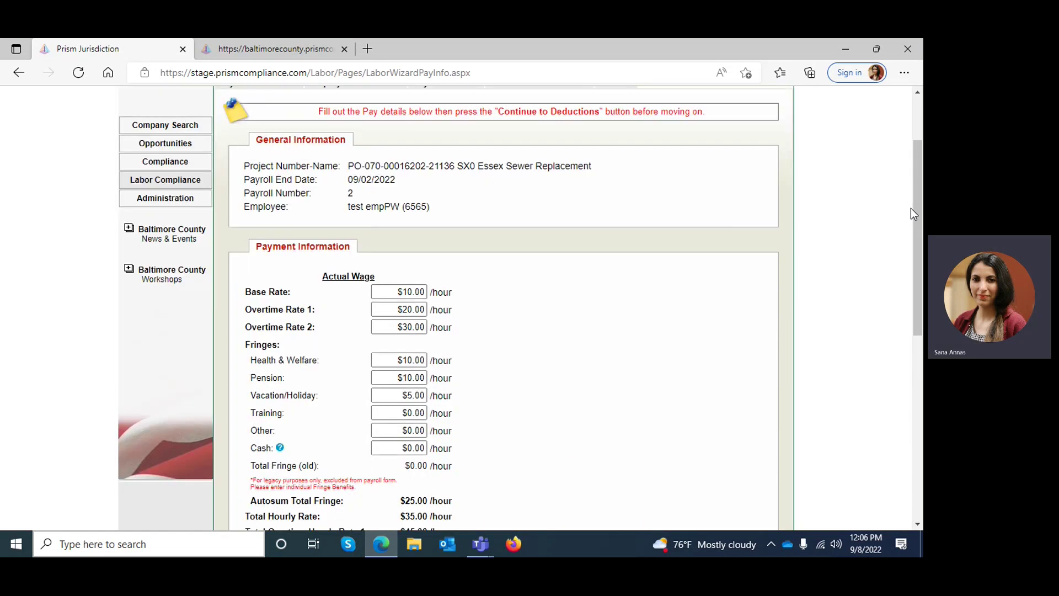
right_click(914, 153)
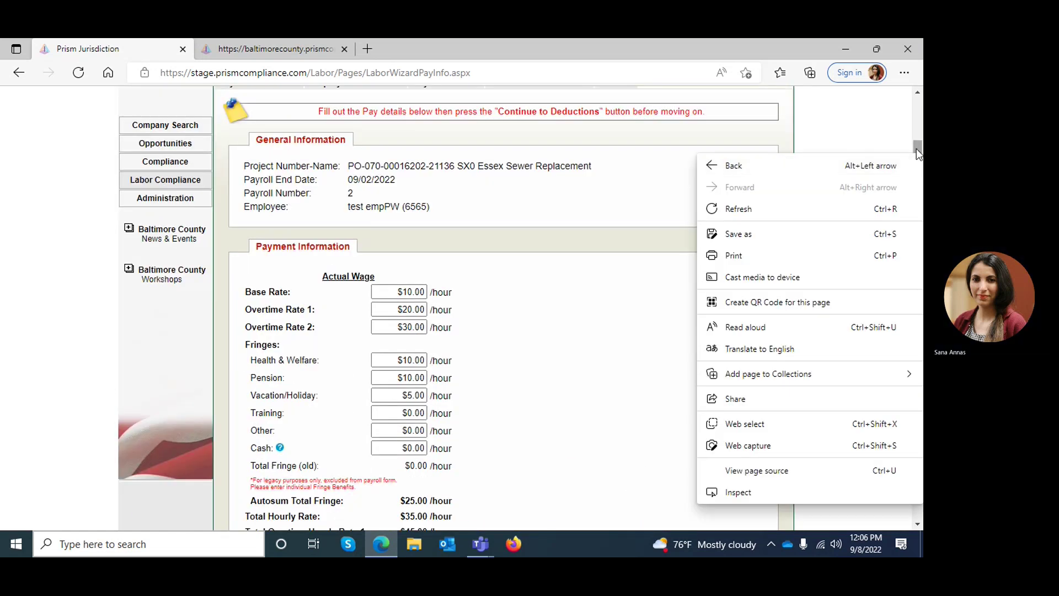
drag(916, 152, 920, 97)
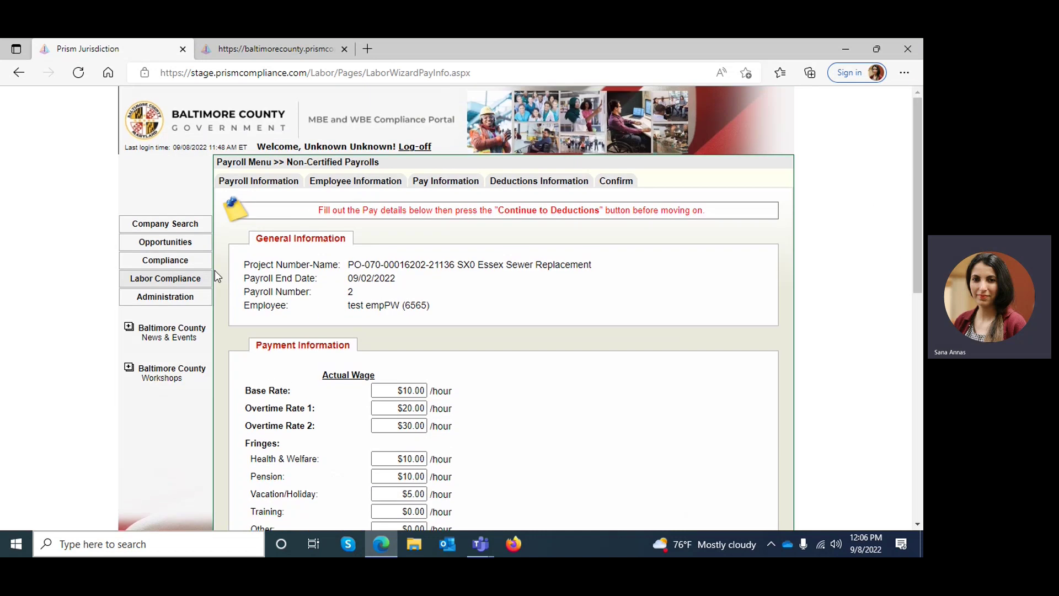
Step: Return to Non-Certified Payrolls and choose the Certify action for payroll 2
click(182, 278)
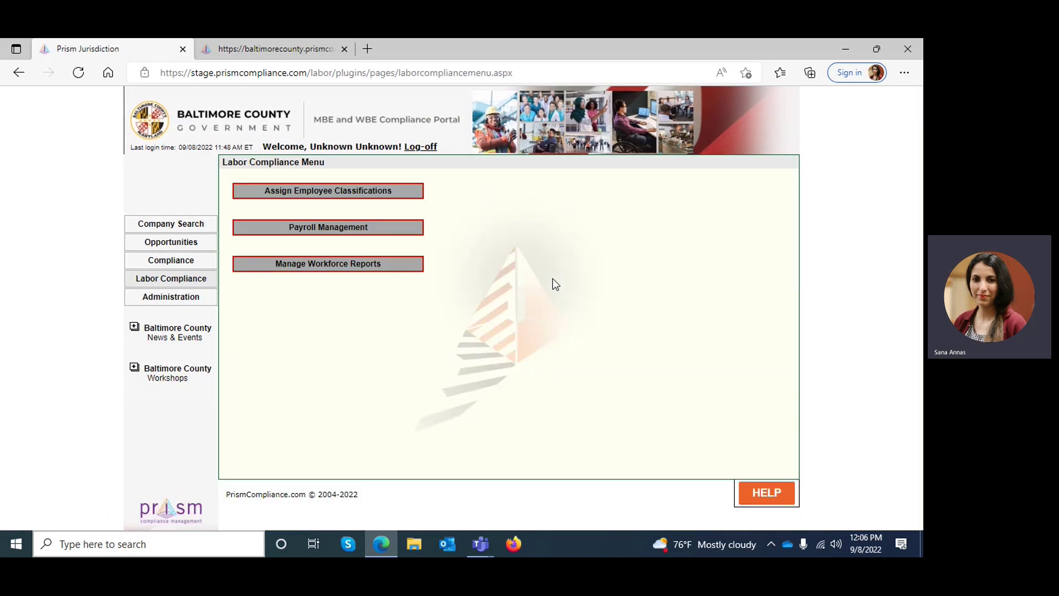
click(309, 233)
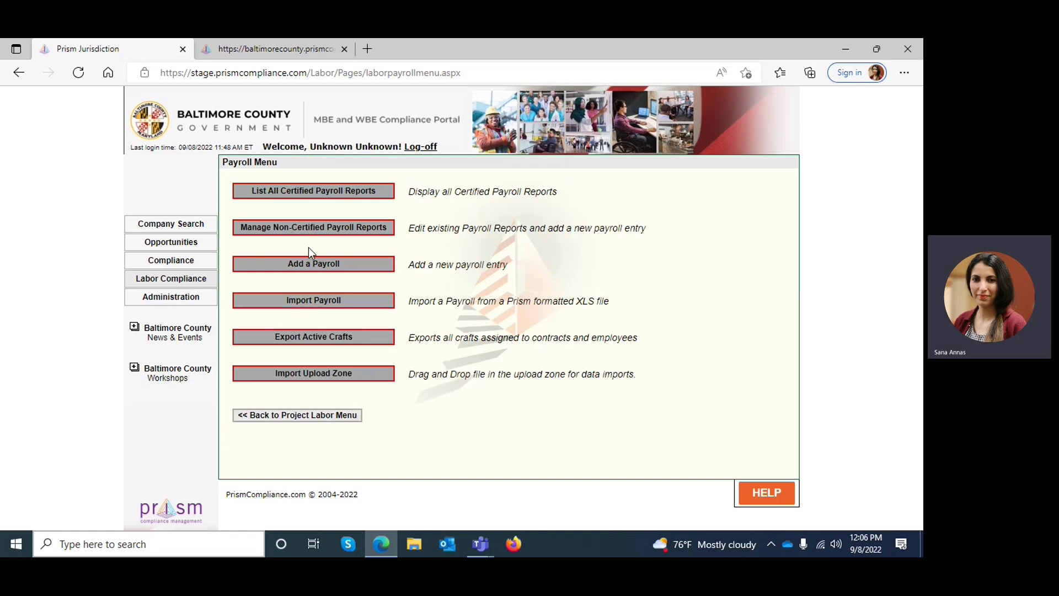
click(273, 236)
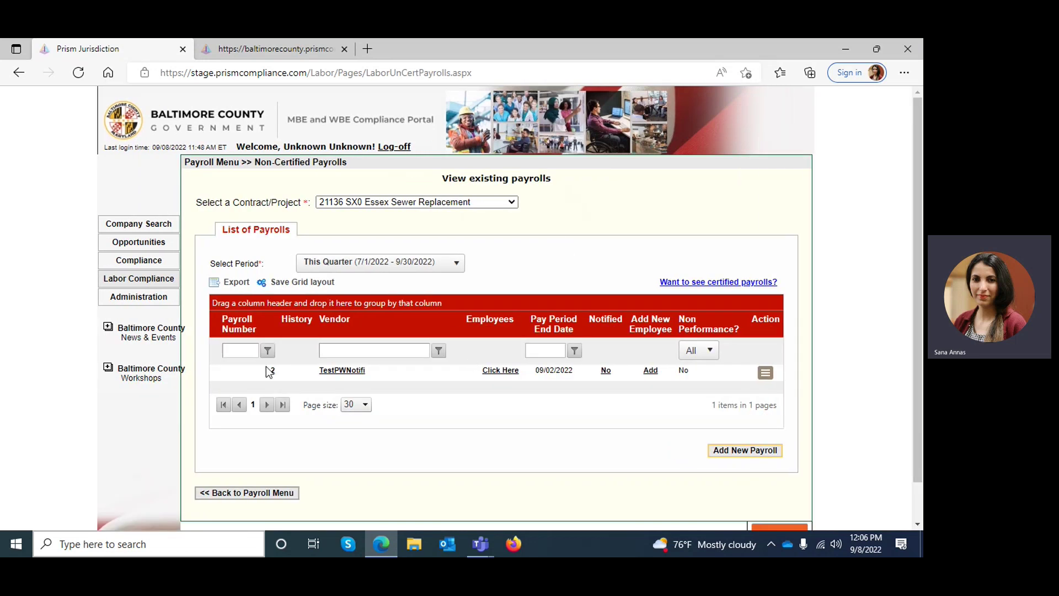
click(764, 373)
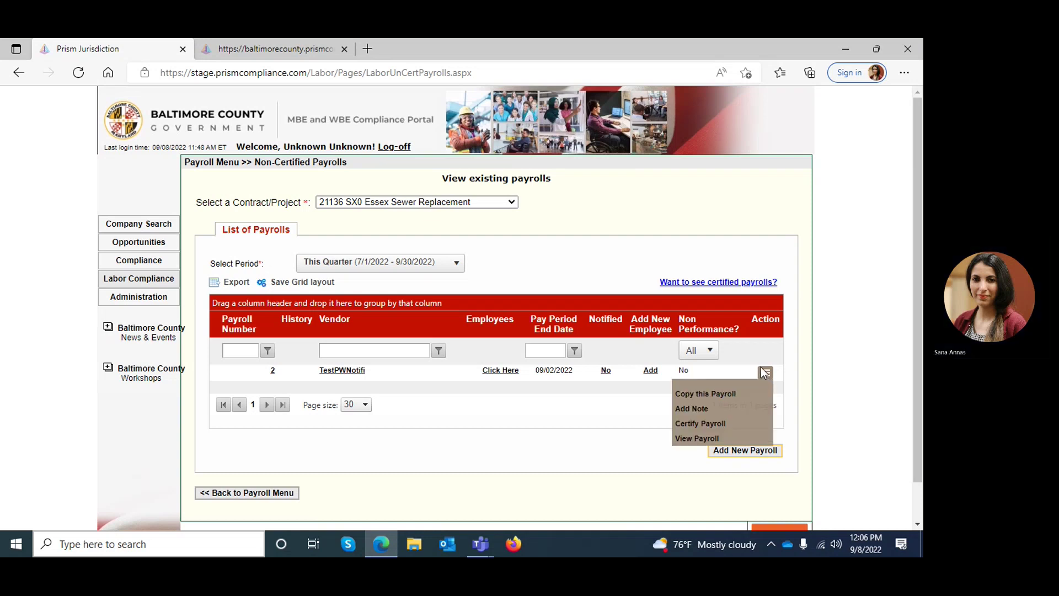
click(711, 429)
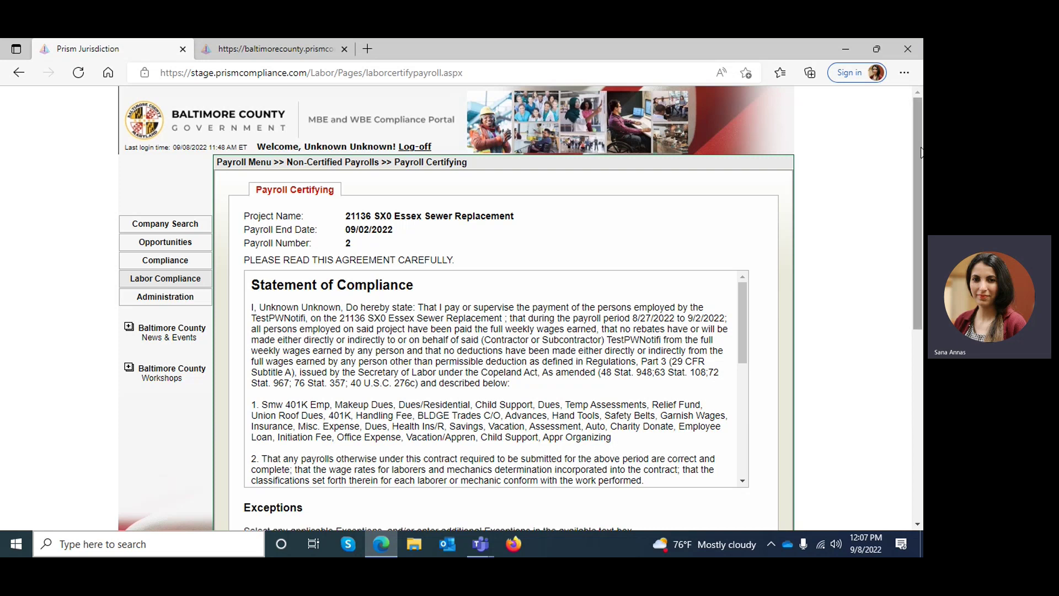
Step: Tick the compliance acknowledgement, enter the signer's full name, and switch to Outlook
drag(917, 158, 920, 354)
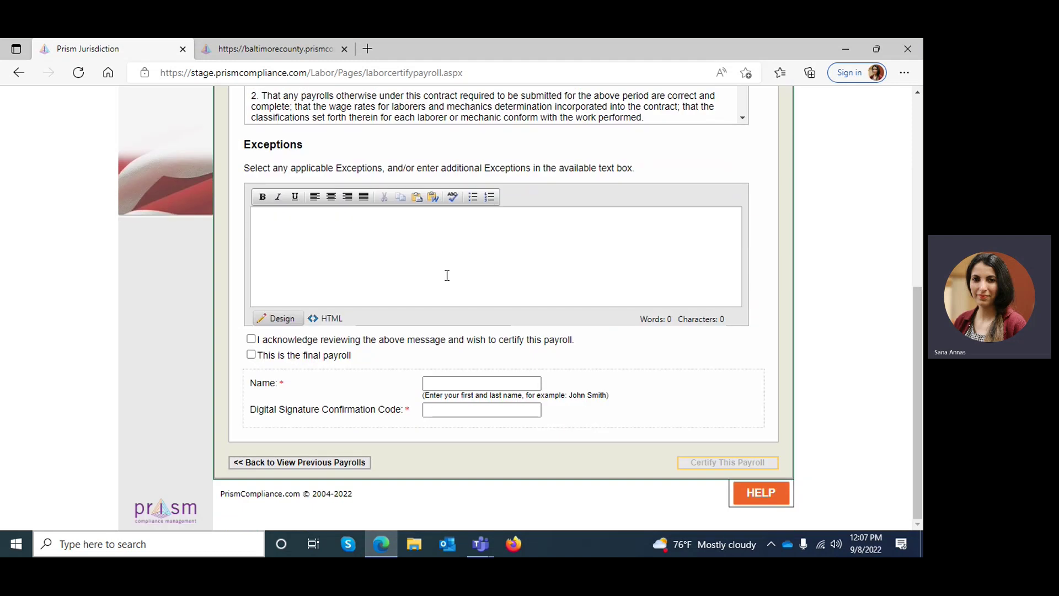
click(251, 340)
click(442, 384)
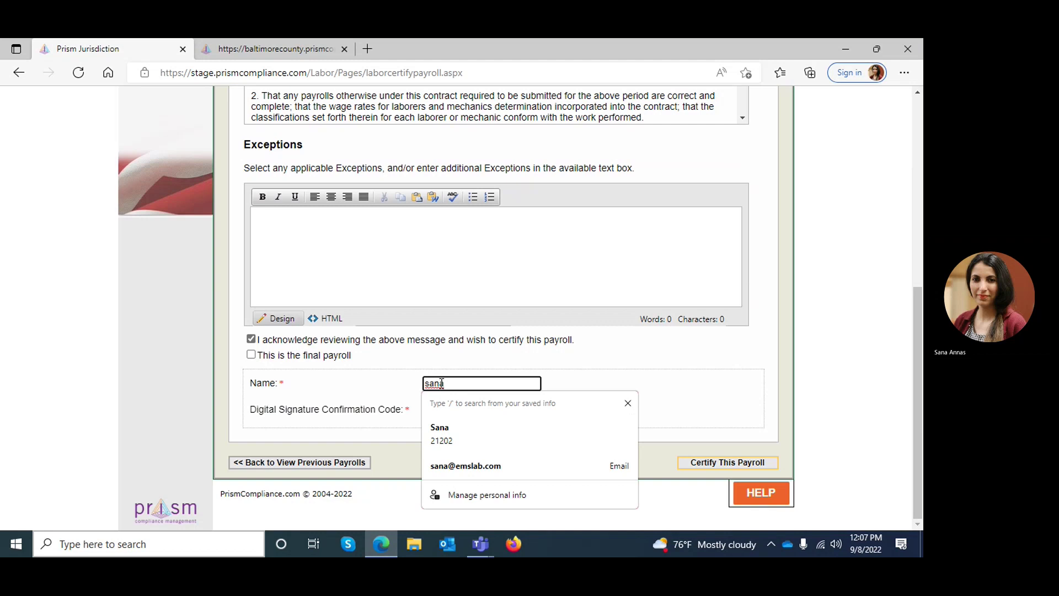
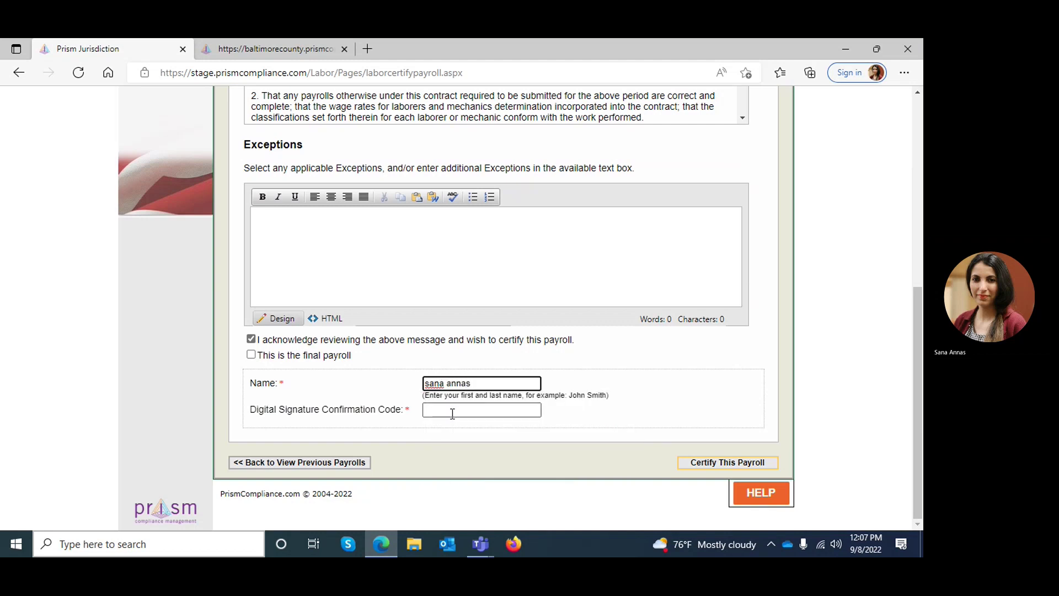
click(455, 439)
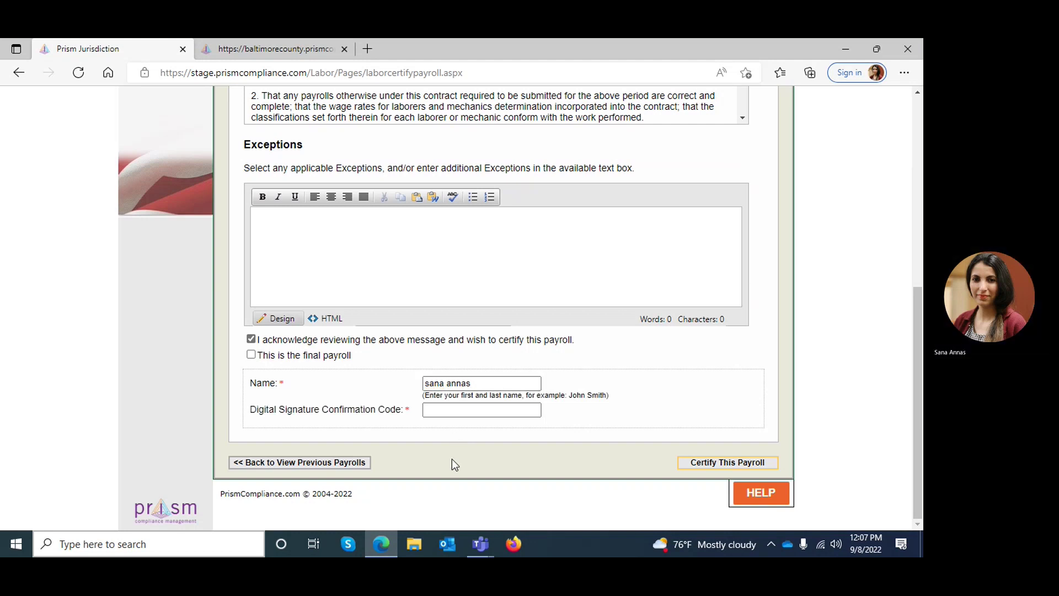
click(444, 546)
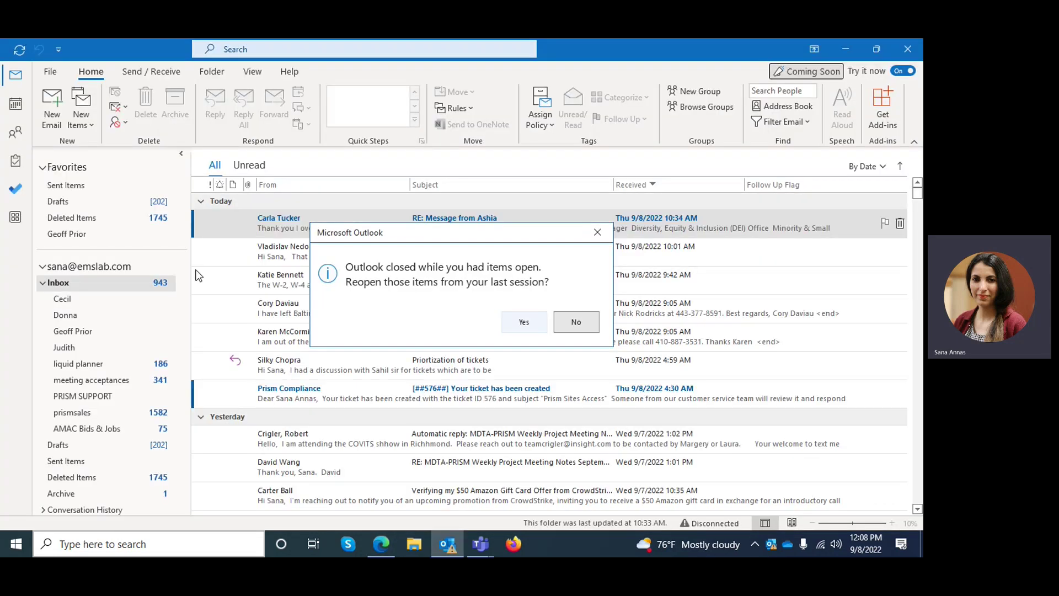
Step: Decline reopening items, open the 'Your new Digital Signature' email and copy its code
click(576, 321)
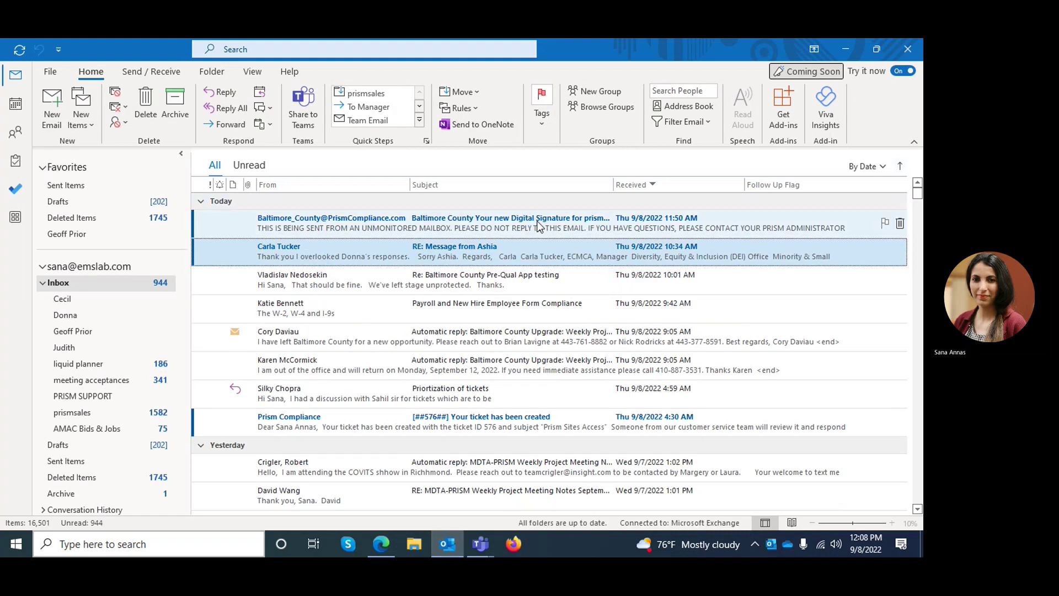
double_click(538, 223)
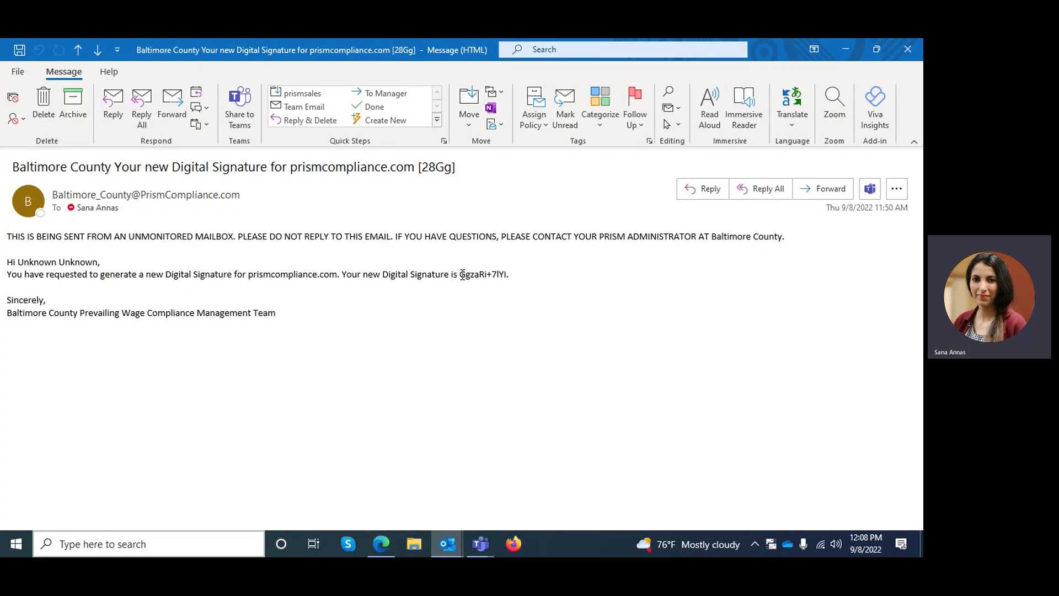
drag(461, 274, 505, 278)
click(849, 46)
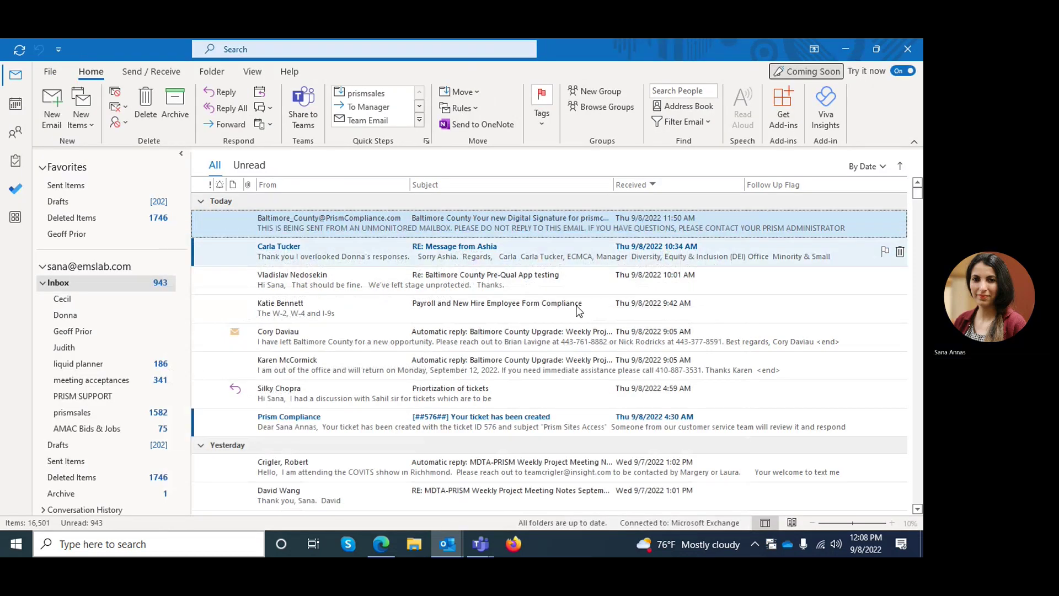
Step: Paste the signature code into the confirmation code field and submit Certify This Payroll
click(381, 544)
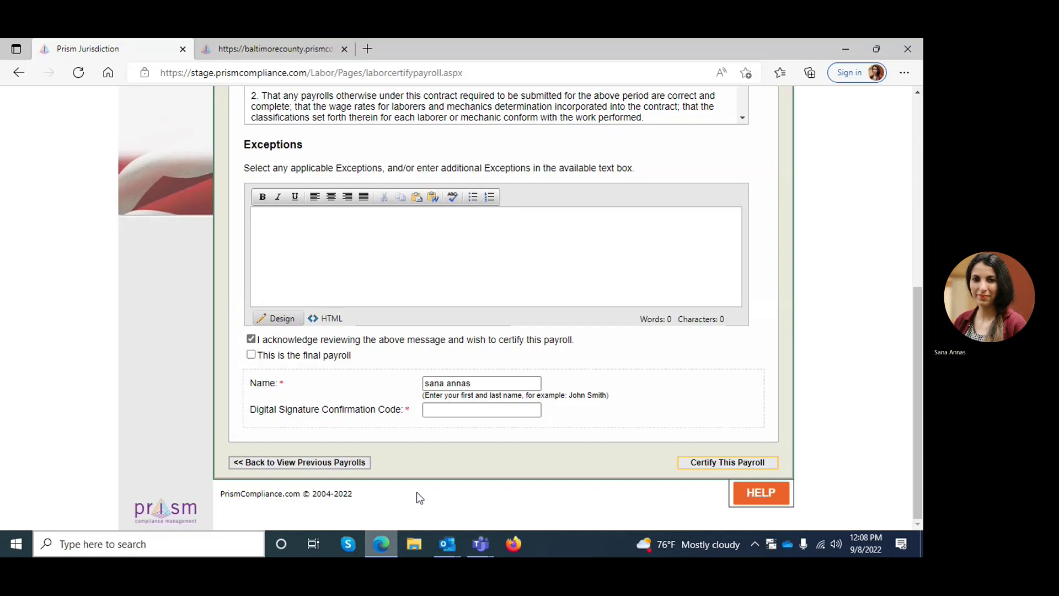
click(485, 410)
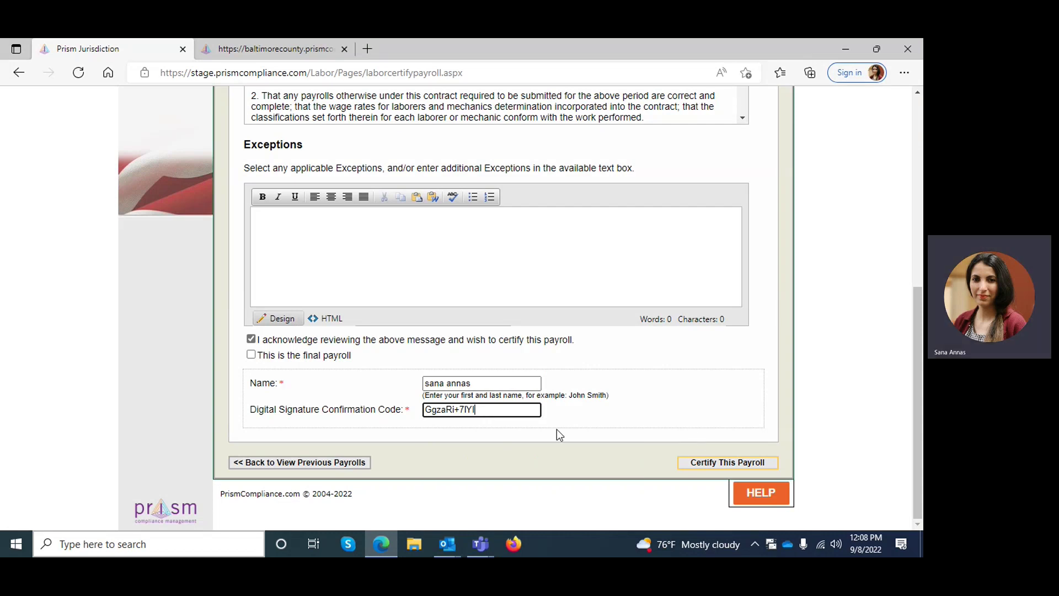
click(716, 466)
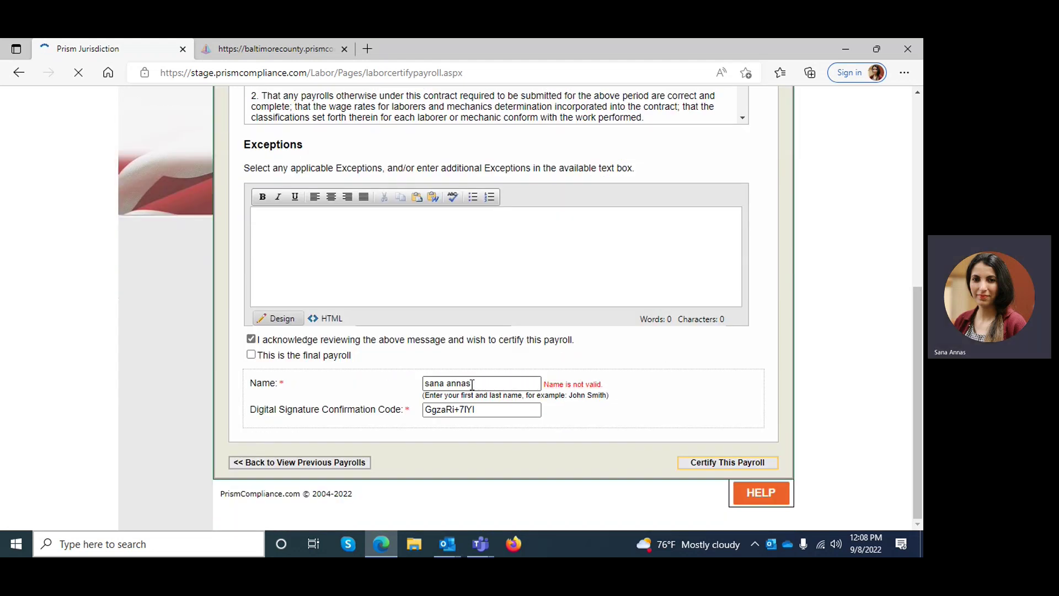
Step: Replace the rejected signer name with the account name copied from the welcome banner
drag(471, 384, 394, 389)
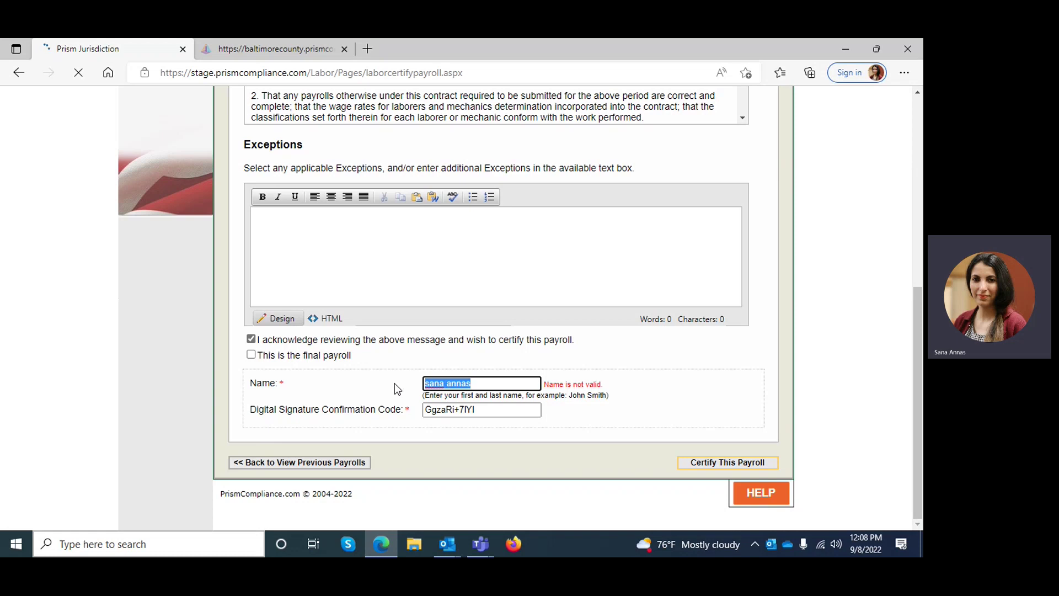
text(Unknown un)
key(BackSpace)
key(BackSpace)
text(Unknown)
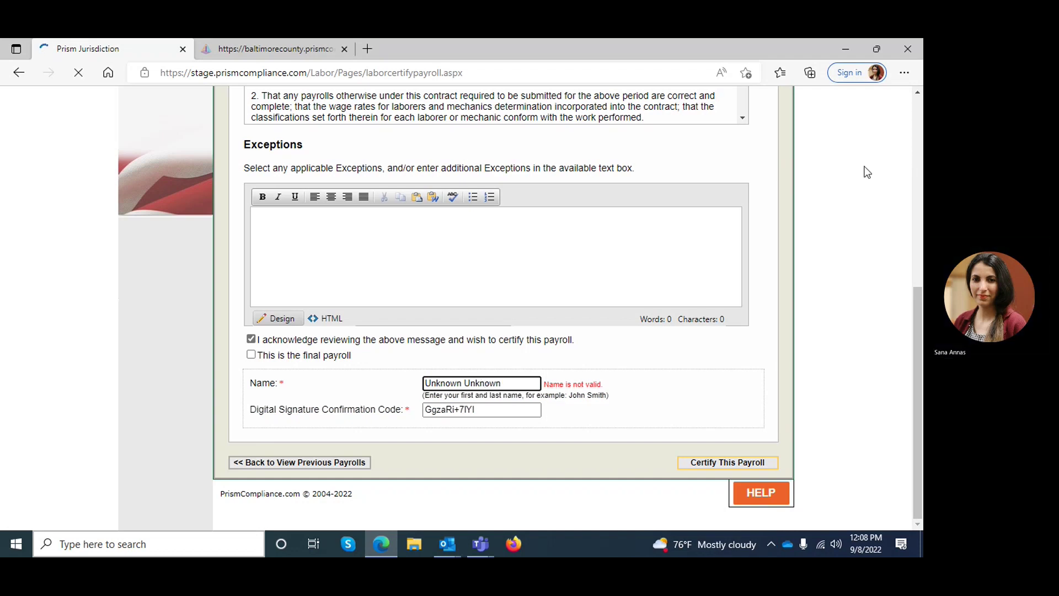
scroll(916, 133, up, 1)
scroll(916, 128, up, 6)
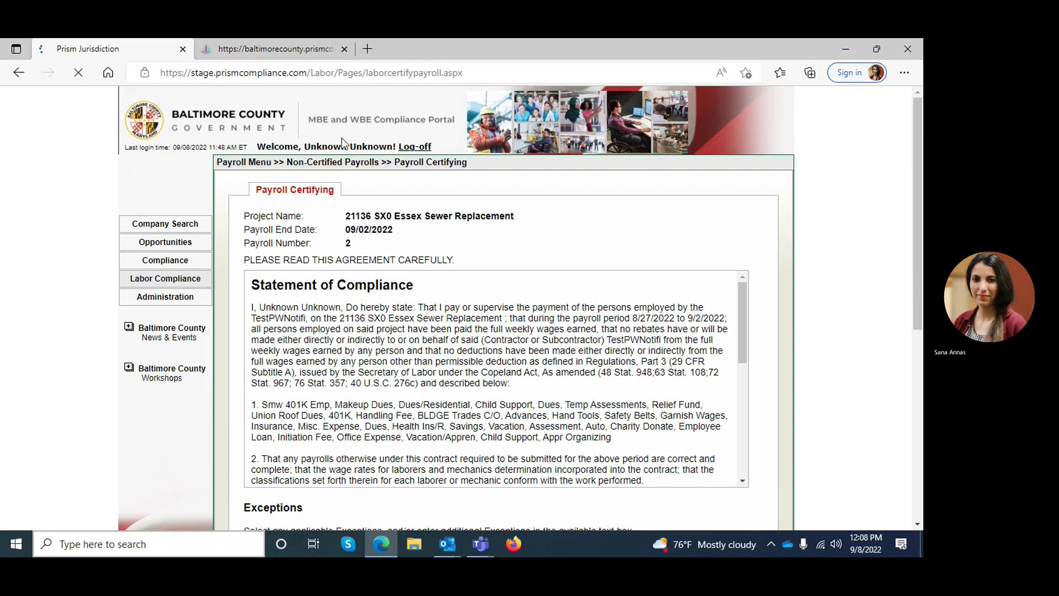
drag(304, 146, 392, 142)
key(ctrl+c)
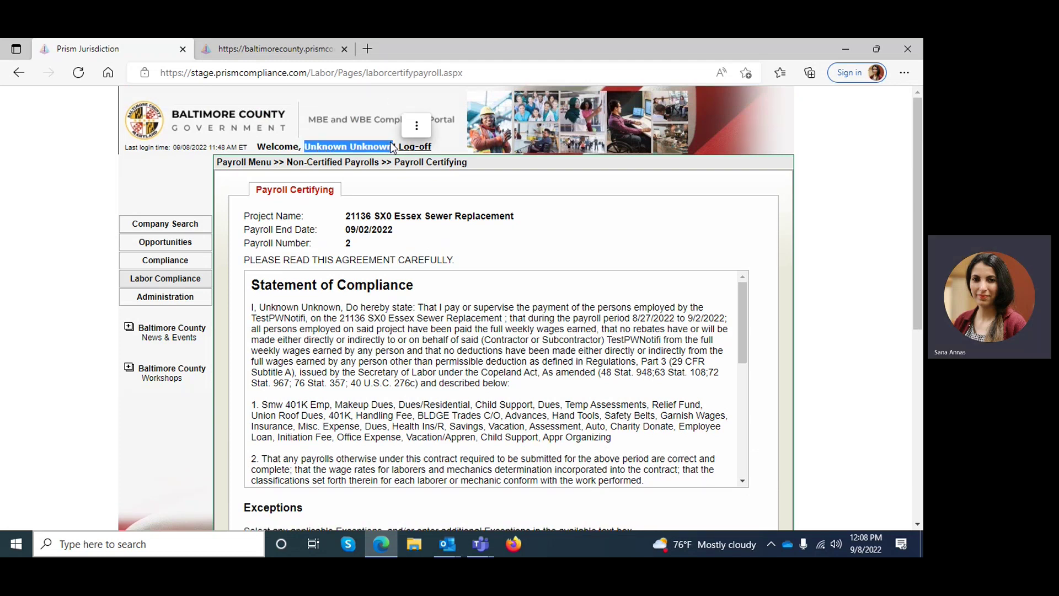
drag(917, 195, 917, 397)
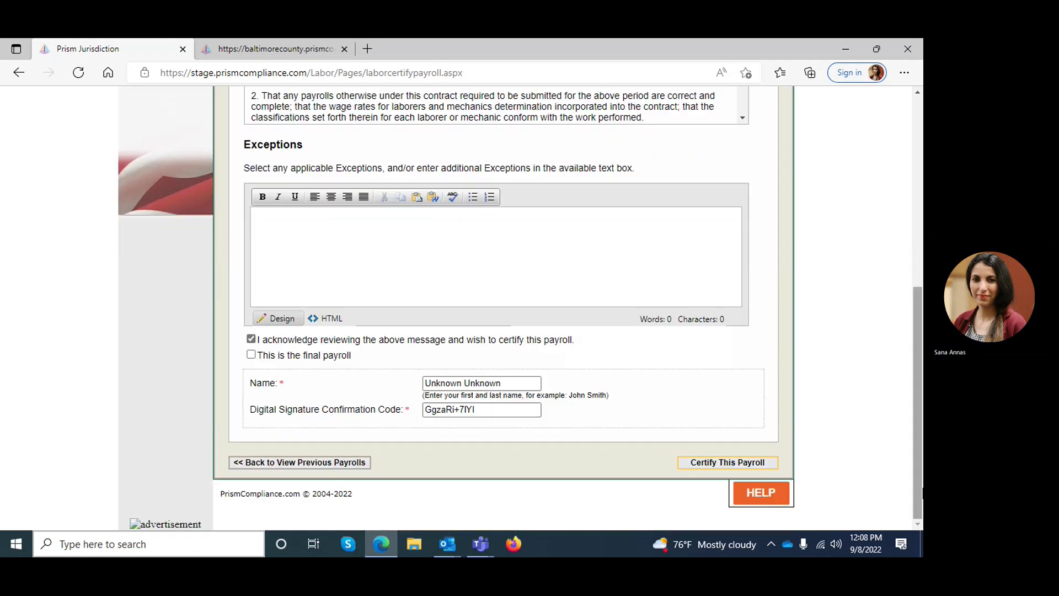
drag(508, 383, 383, 385)
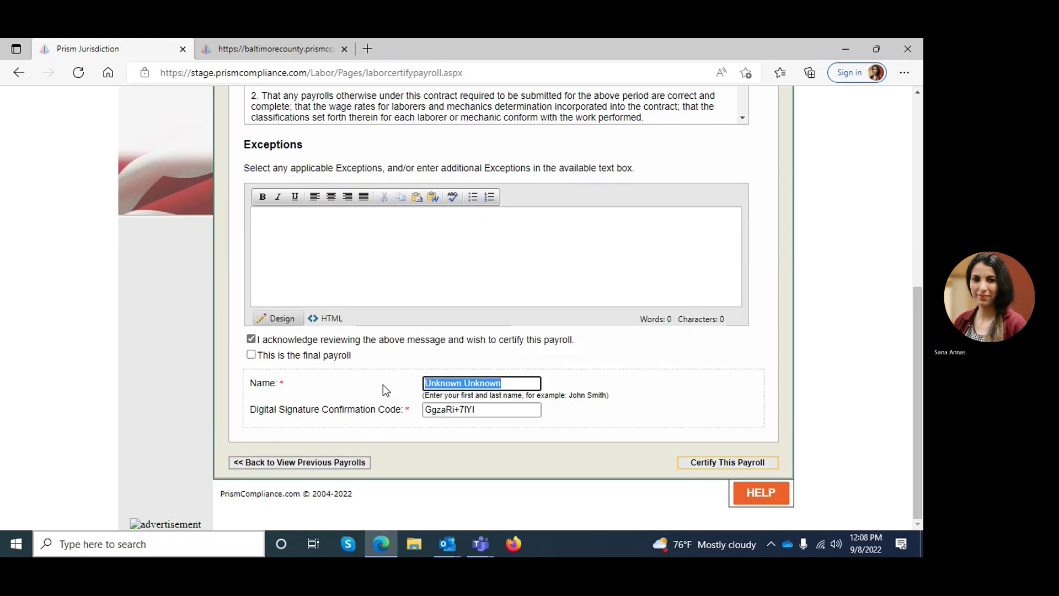
key(ctrl+v)
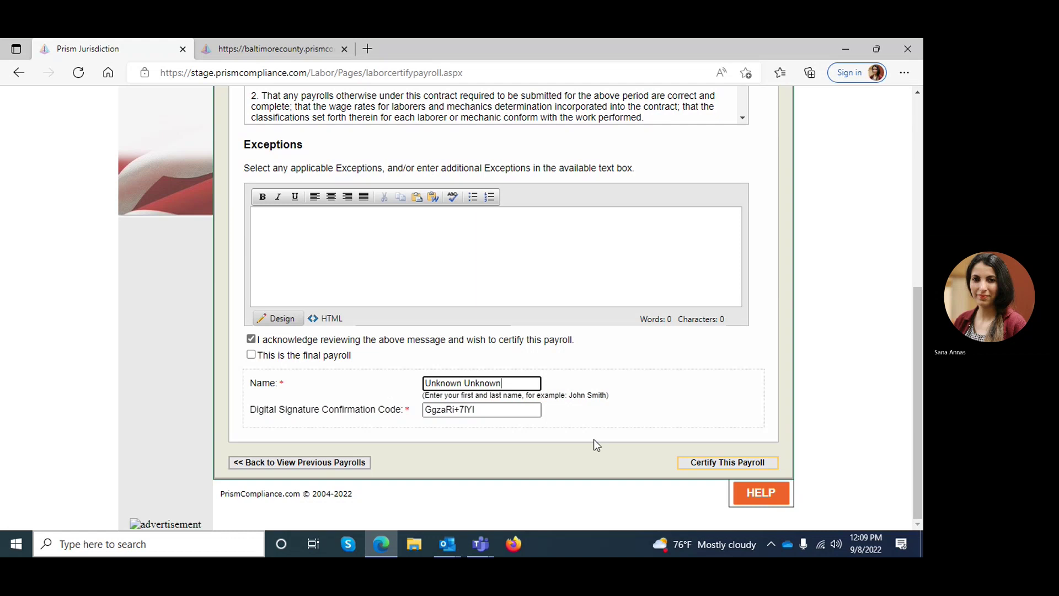
Step: Certify the payroll, confirm This Quarter's non-certified list is empty, and return to Labor Compliance
click(712, 466)
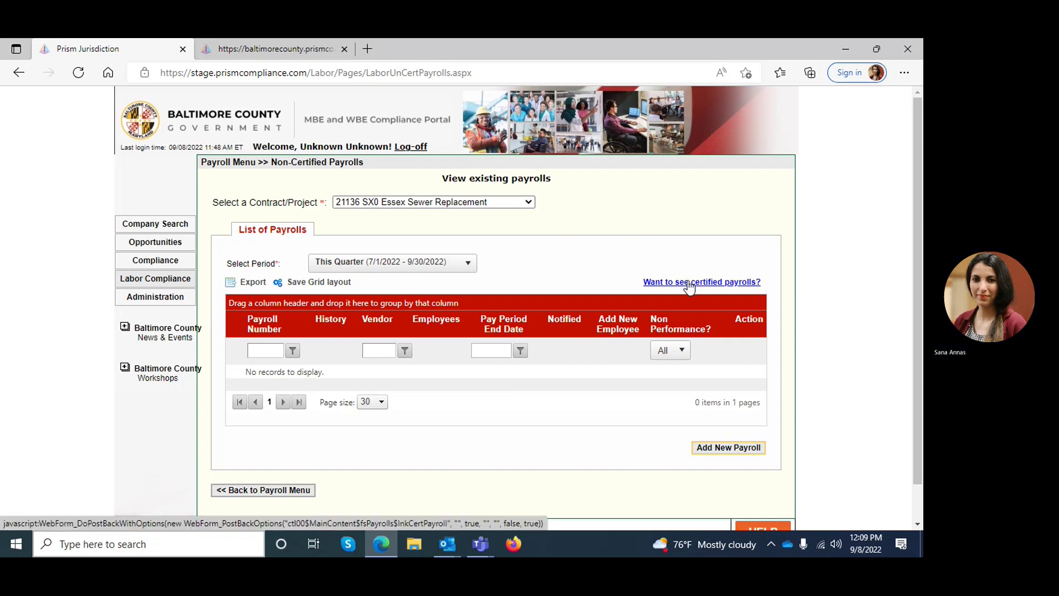
click(468, 262)
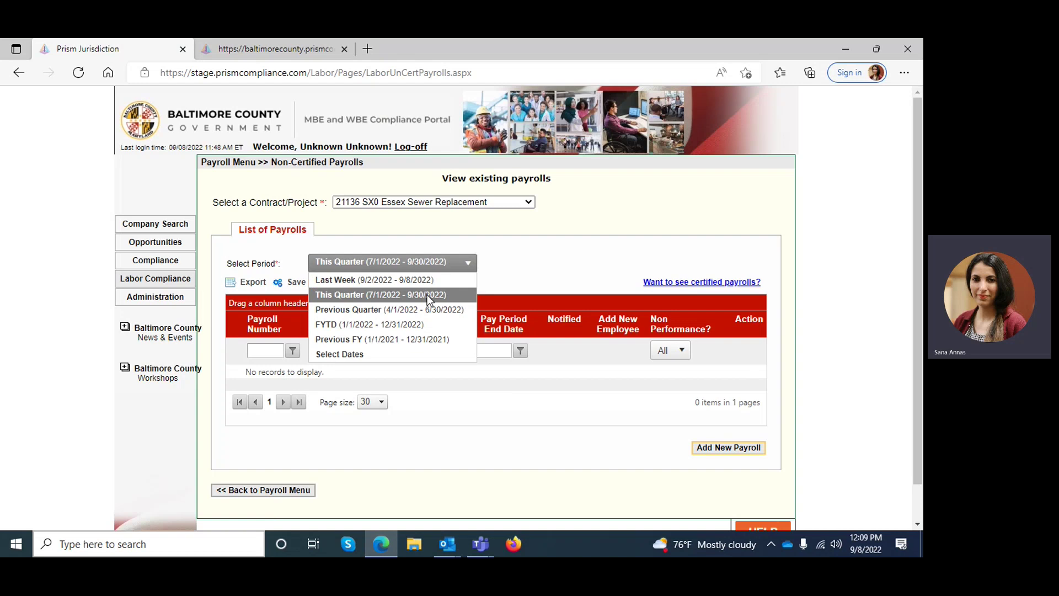
click(527, 263)
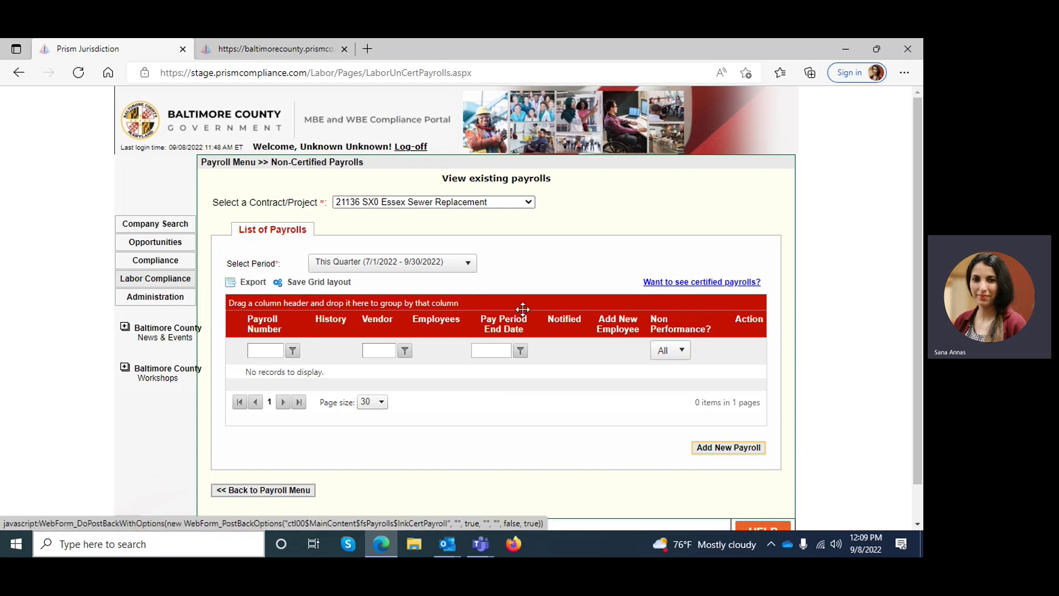
click(122, 284)
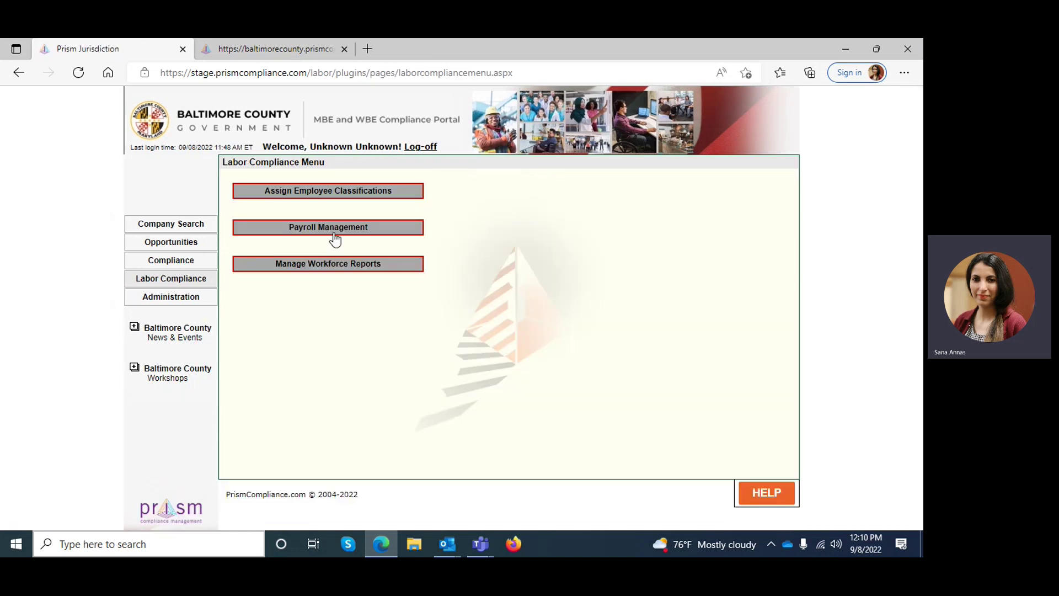
Step: List all certified payroll reports and view the certified report for payroll 2
click(335, 238)
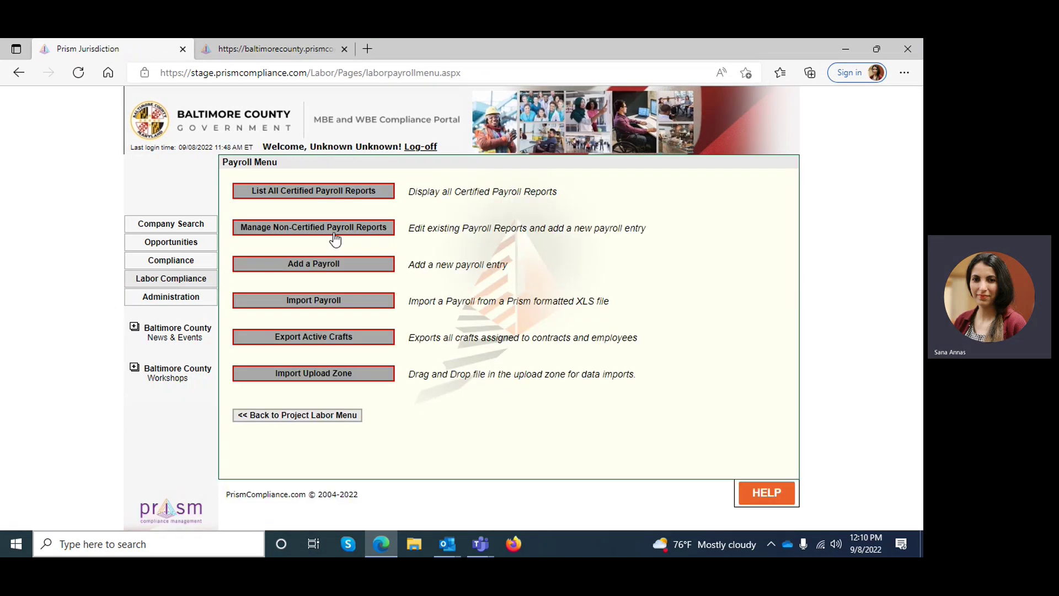
click(346, 191)
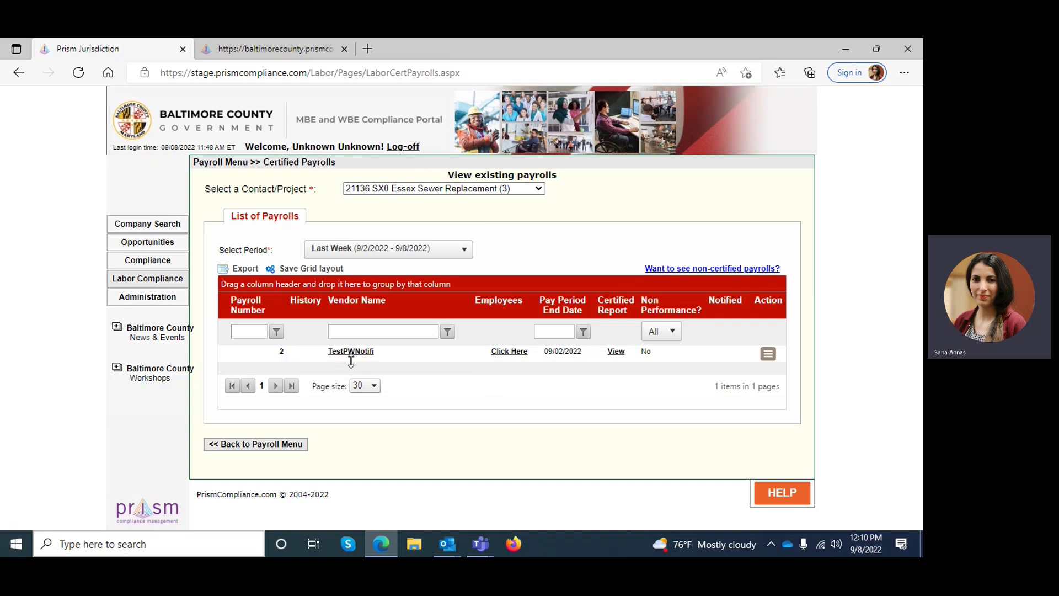
click(619, 355)
Step: Always allow pop-ups from the Prism portal in Edge
click(694, 75)
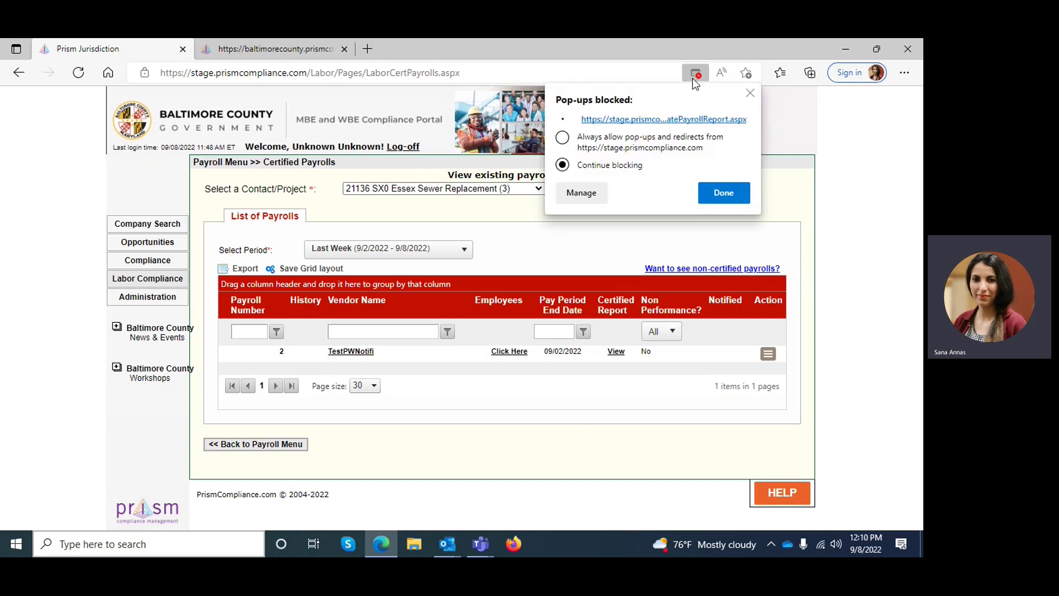
click(562, 137)
click(726, 193)
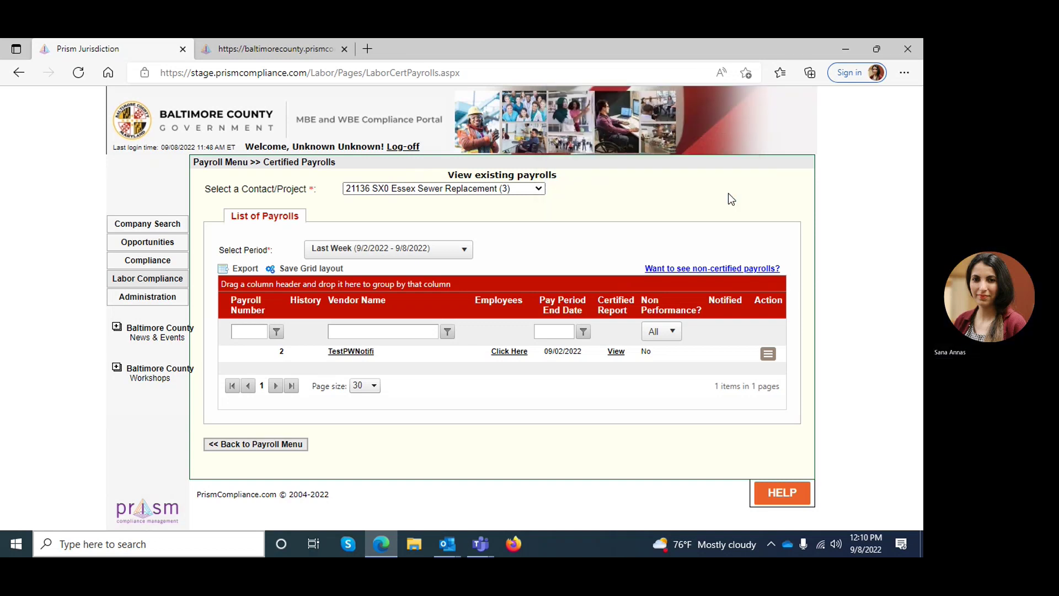
click(615, 355)
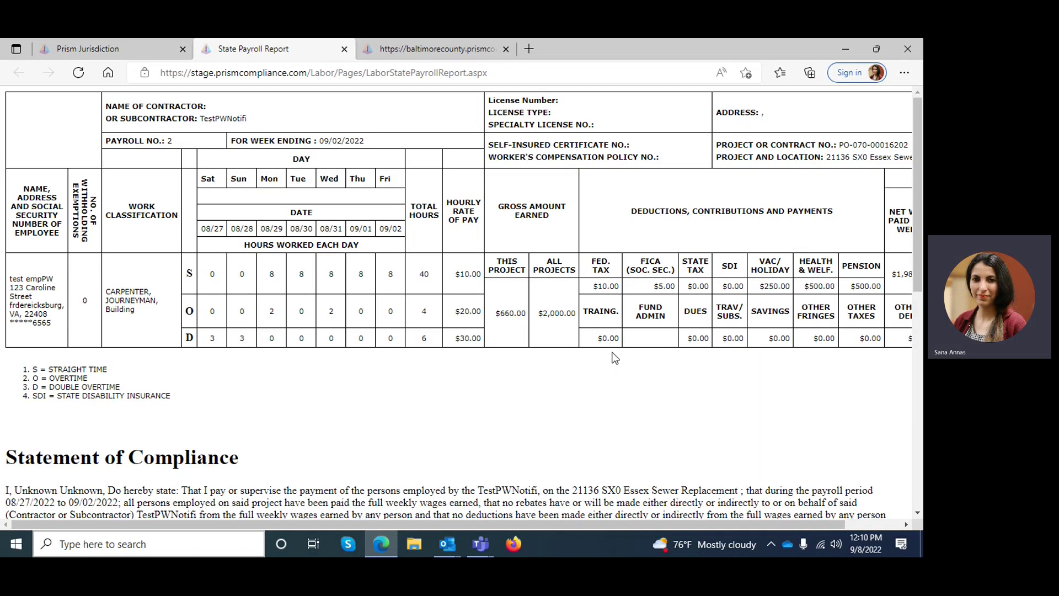
scroll(919, 130, down, 1)
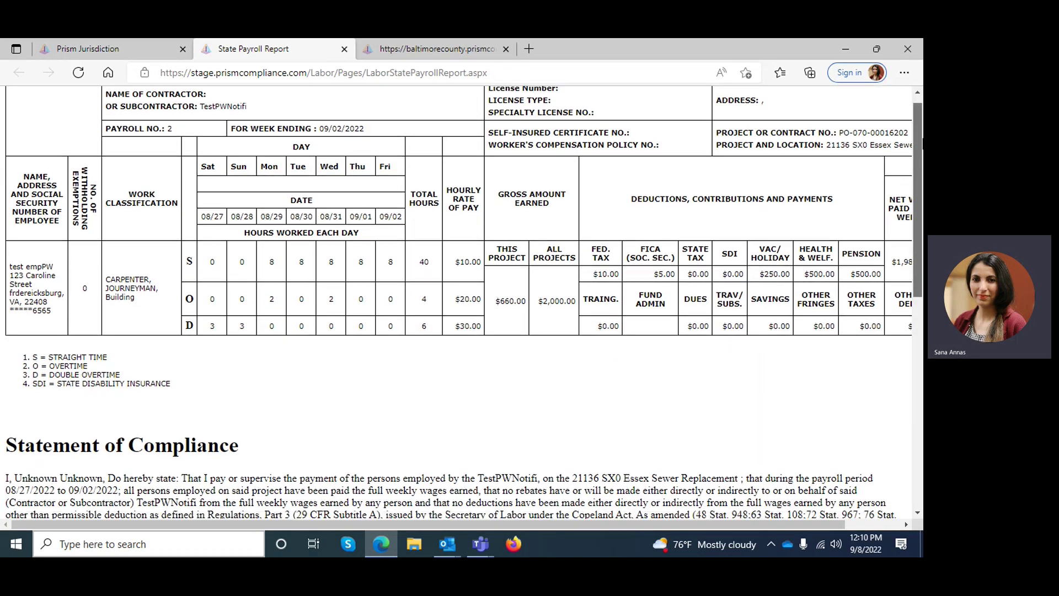
drag(922, 141, 904, 61)
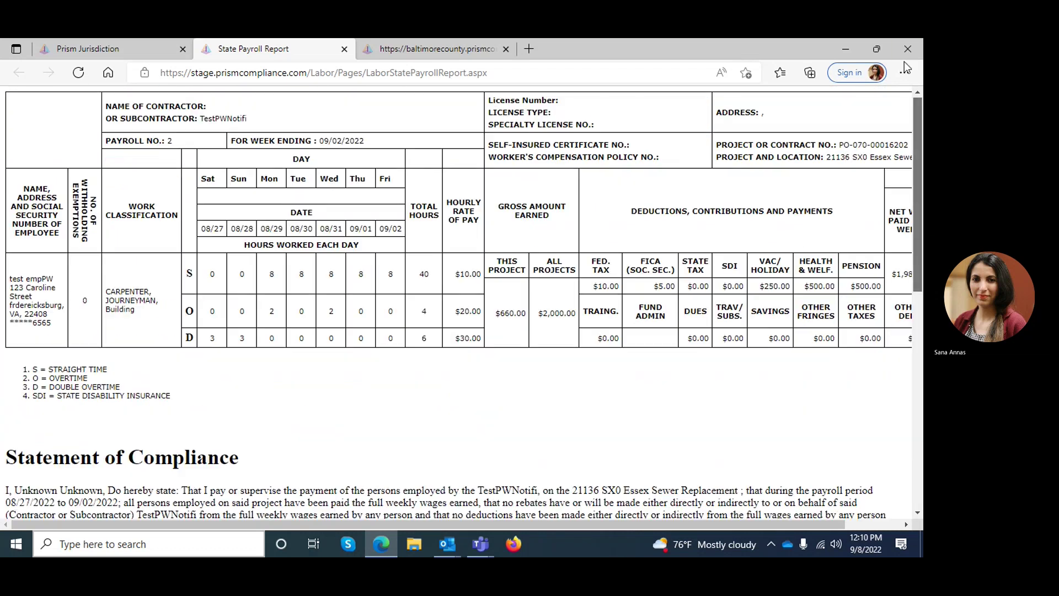
click(343, 48)
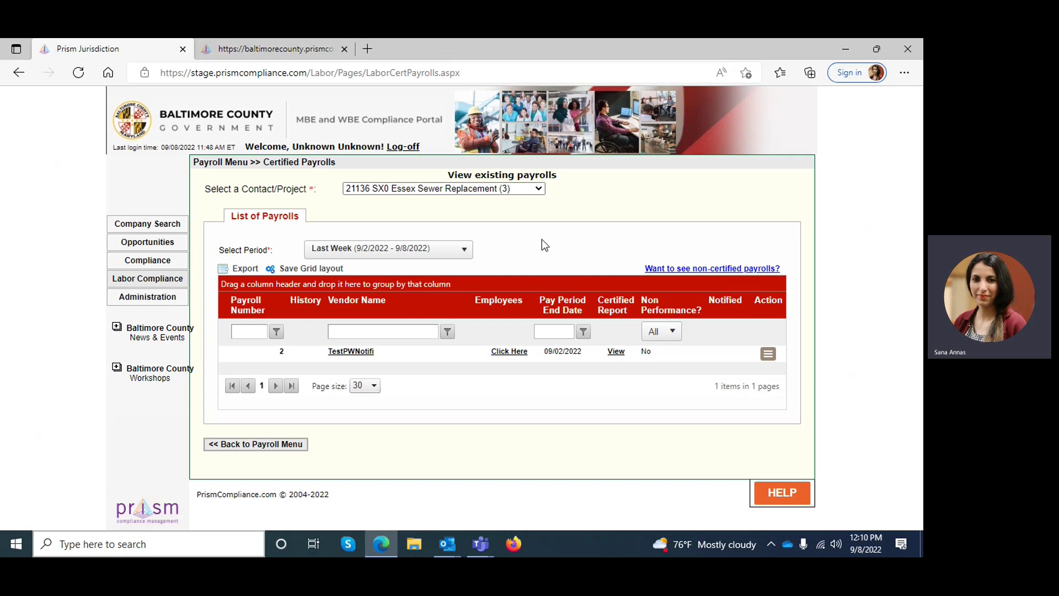
Step: Go from the Labor Compliance menu through Payroll Management to Import Payroll
click(171, 285)
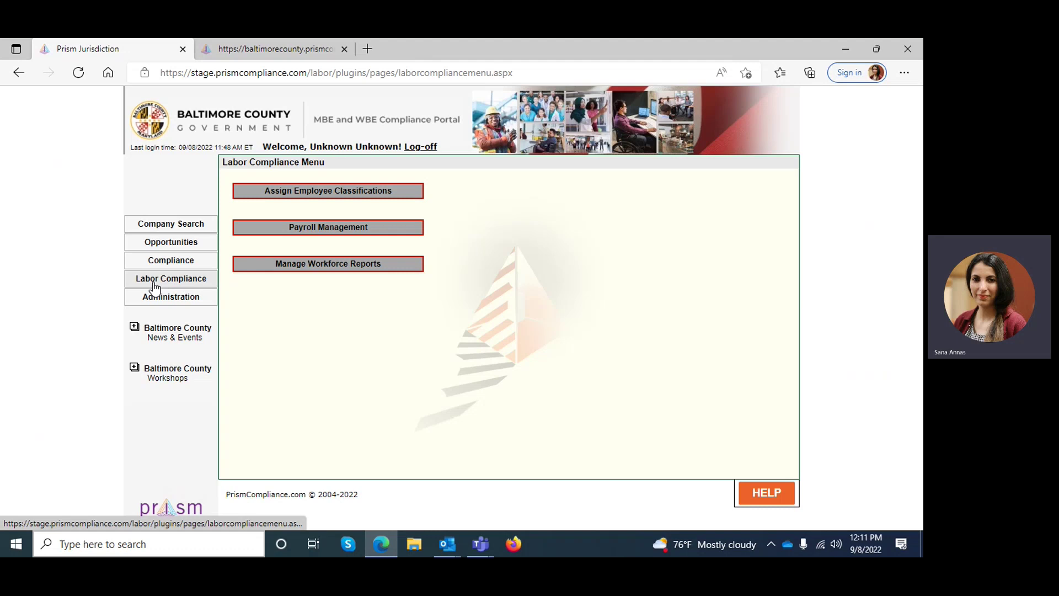
click(289, 234)
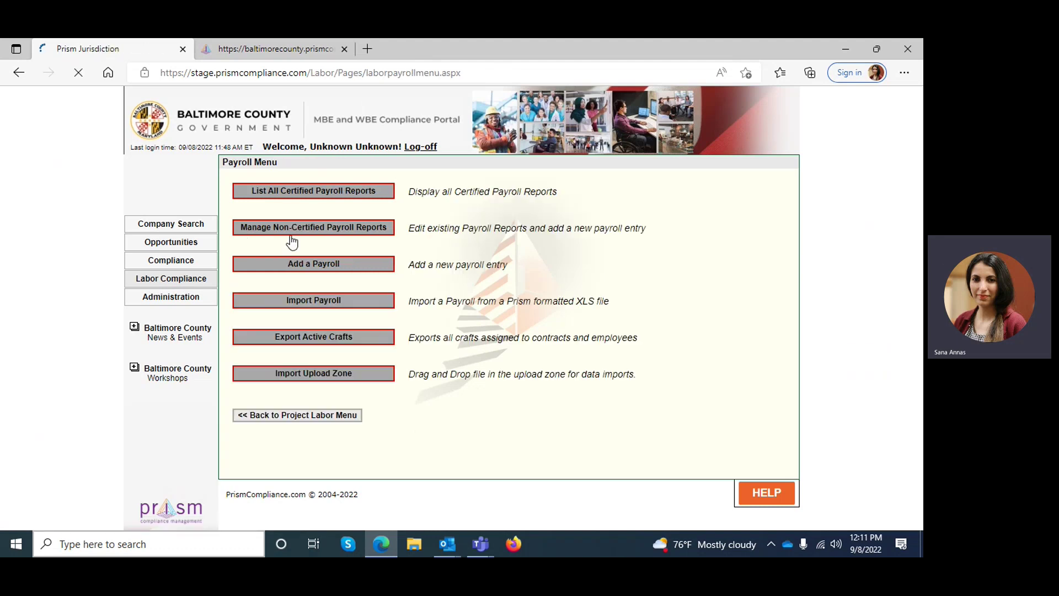
click(313, 300)
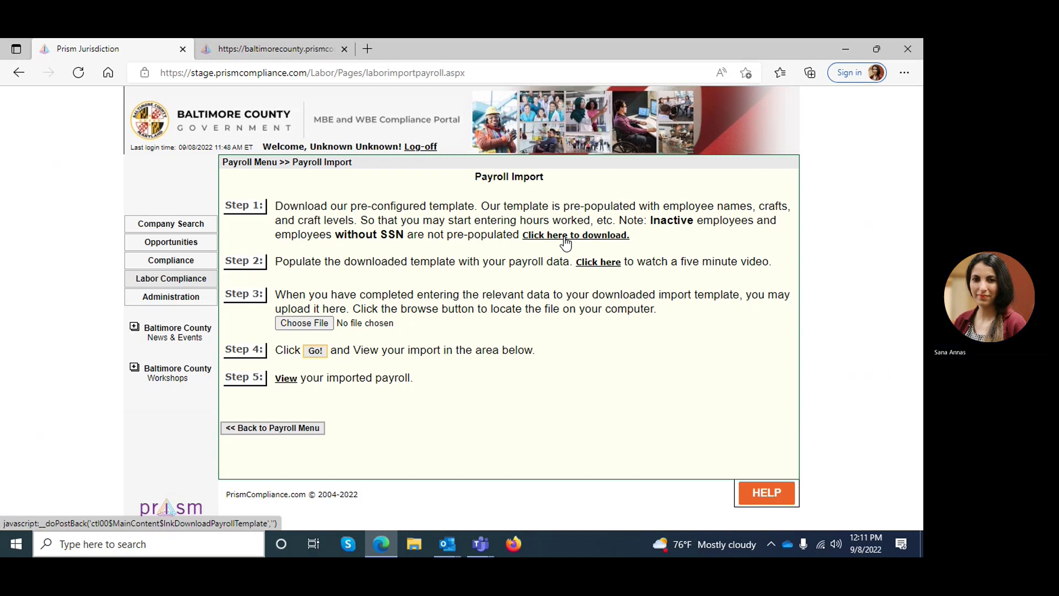
Step: Download the Essex Sewer Replacement template ending 9 September, payroll 3, prefilled from the latest payroll
click(589, 236)
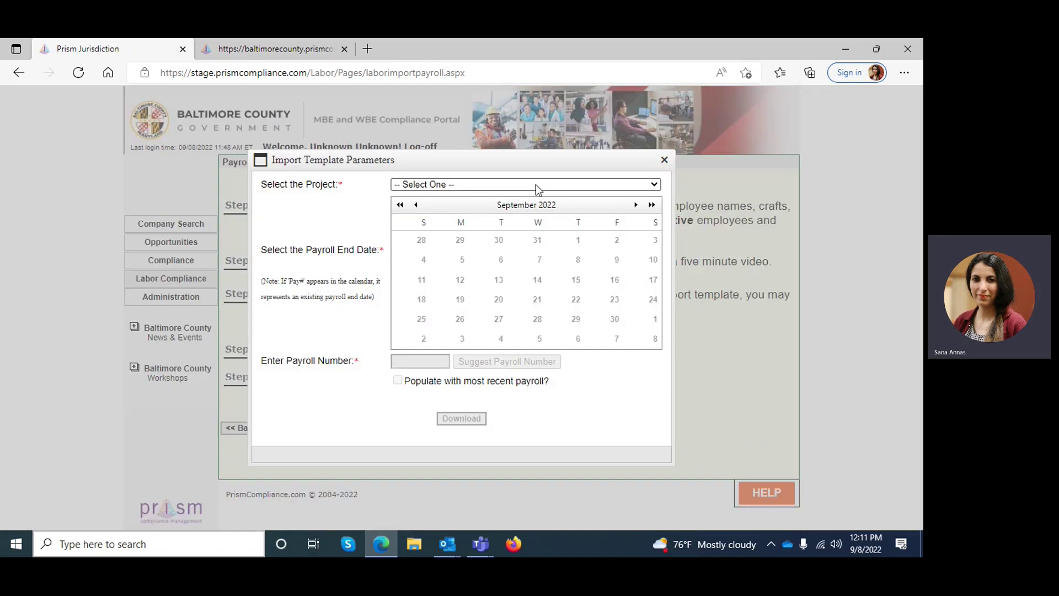
click(535, 185)
click(541, 211)
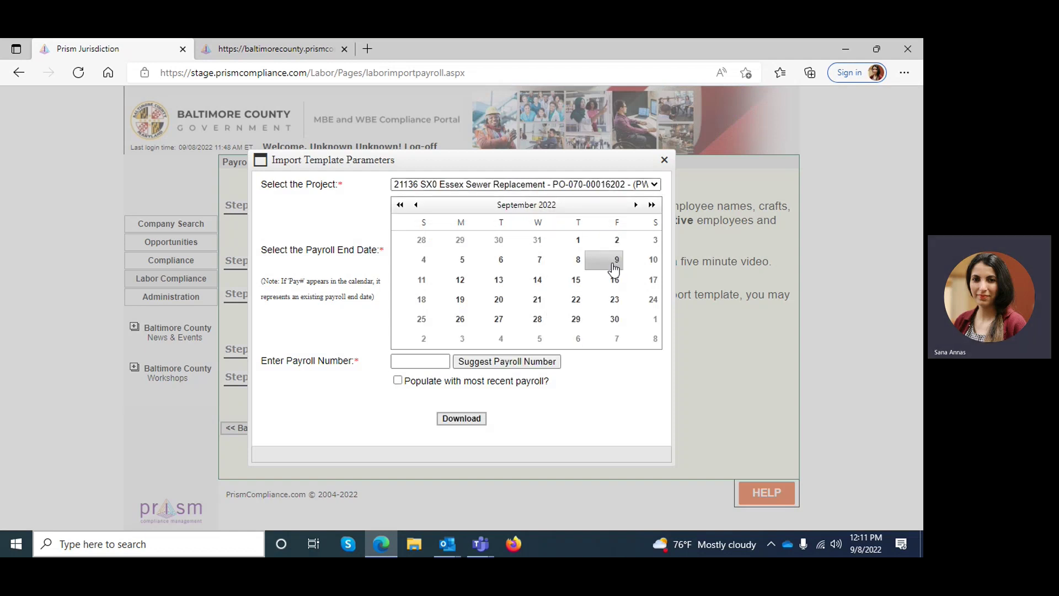
click(615, 267)
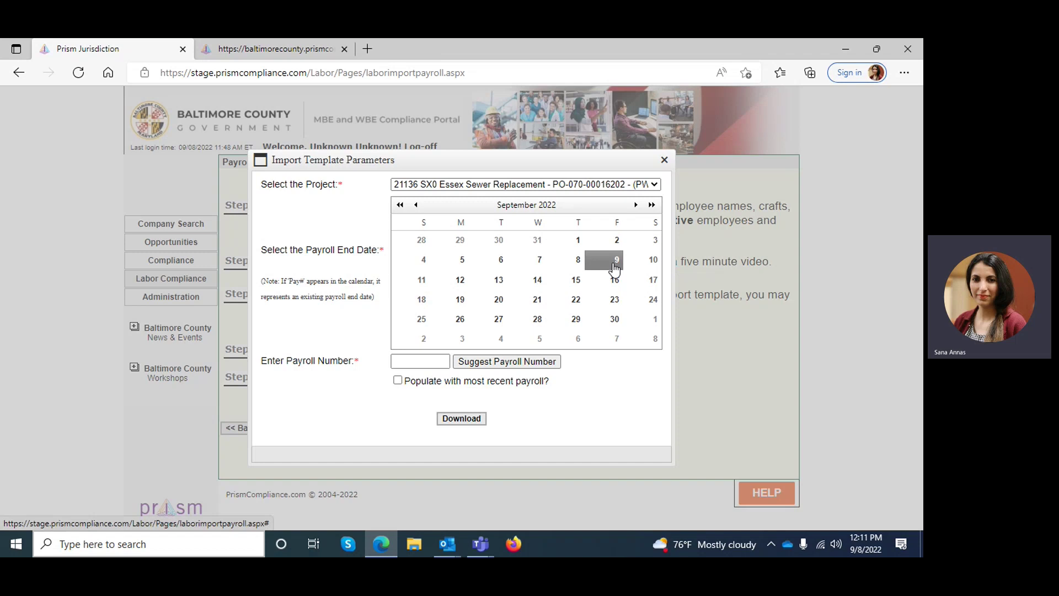
click(435, 362)
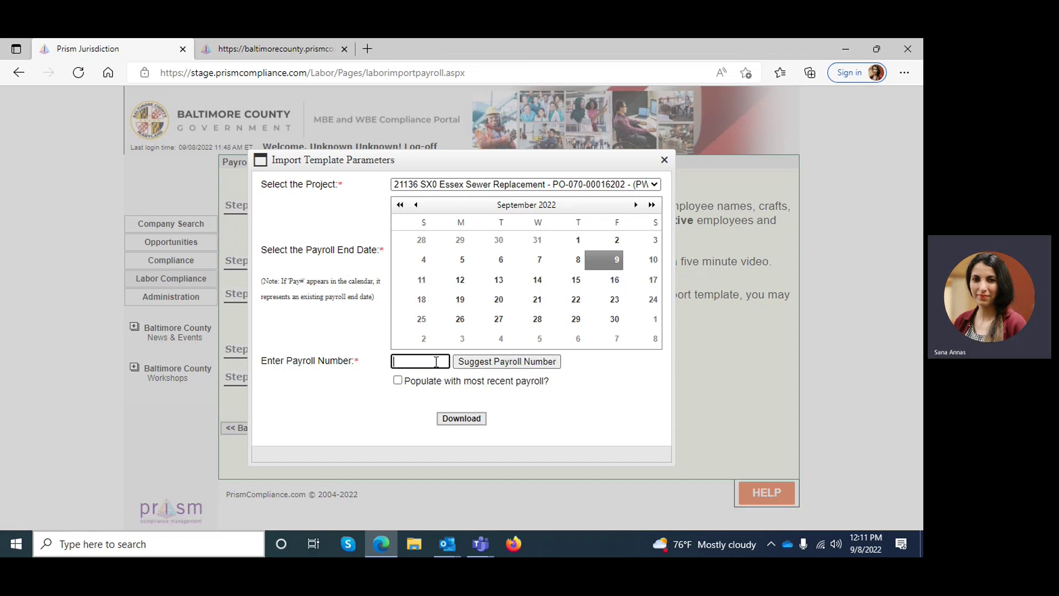
click(476, 365)
click(446, 420)
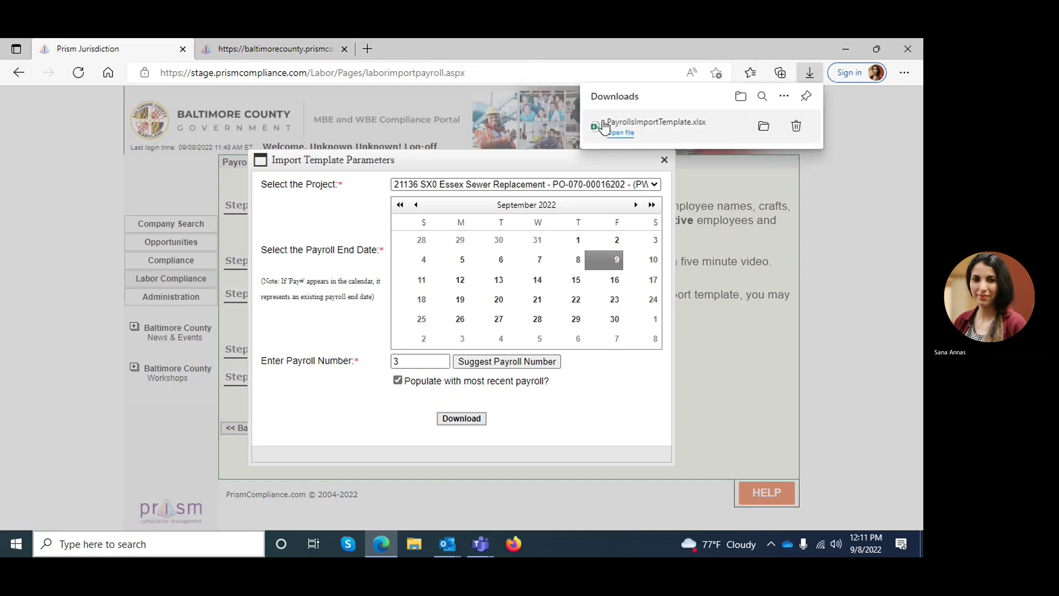
Step: Open the downloaded template for editing and check the project number on the Process sheet
click(616, 134)
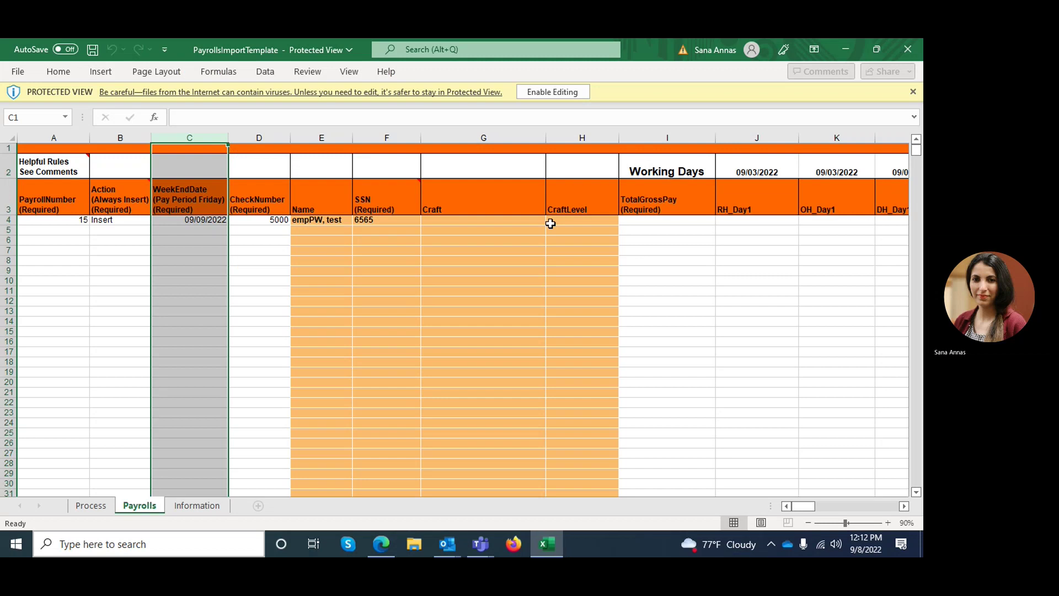
click(533, 94)
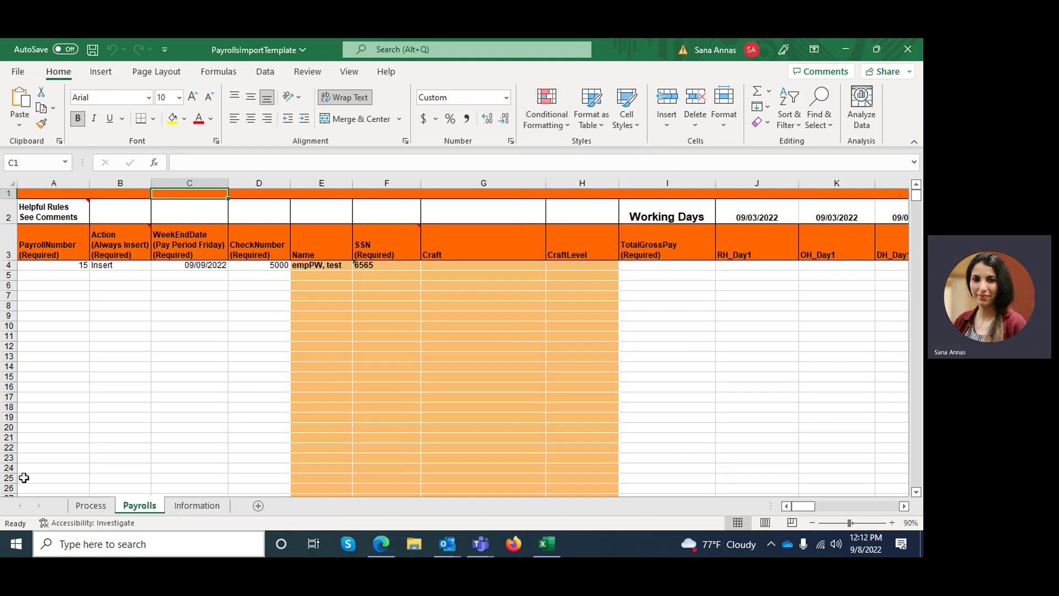
click(86, 507)
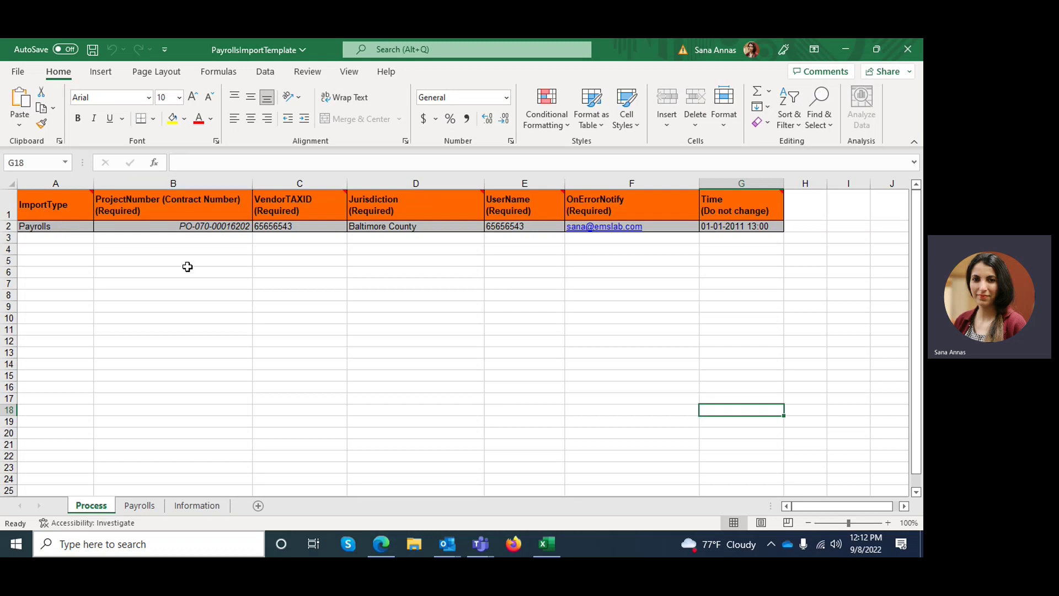
click(179, 228)
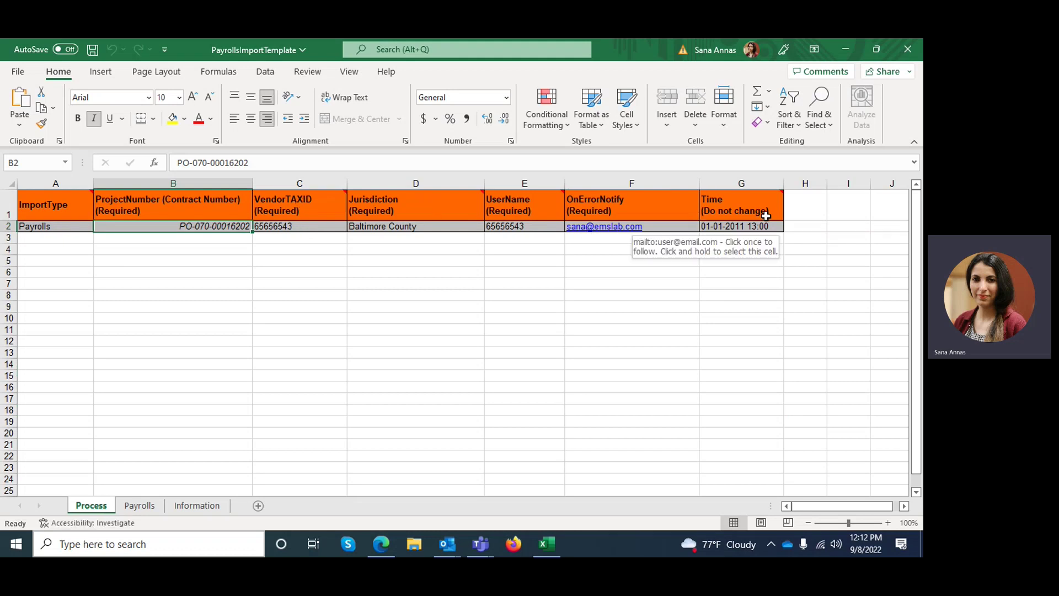
click(139, 506)
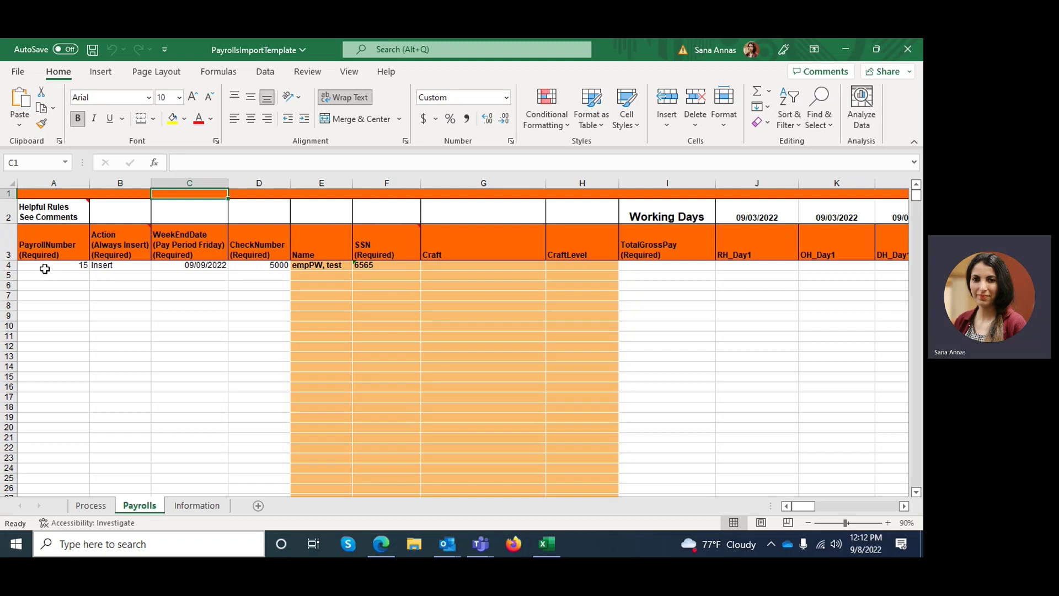
Step: Review row 4's payroll number, action, week-end date, check number, employee name and SSN
click(44, 269)
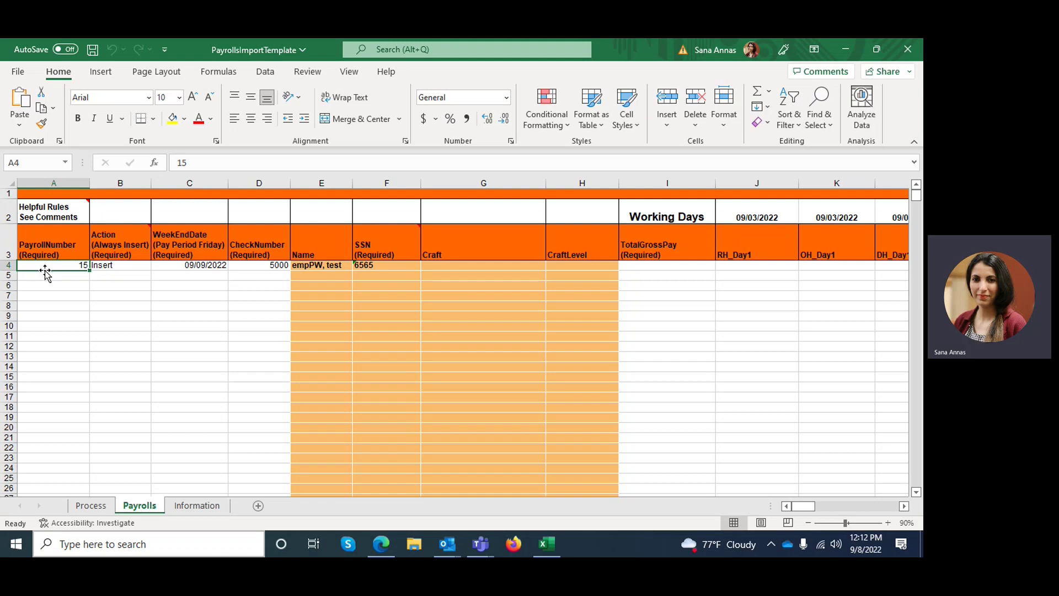
click(133, 267)
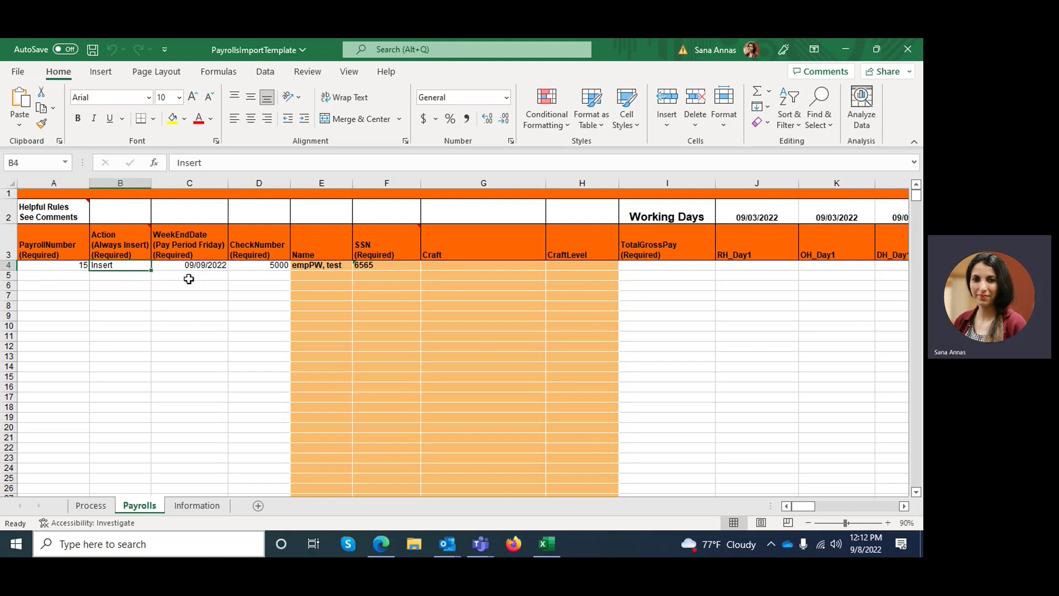
click(179, 267)
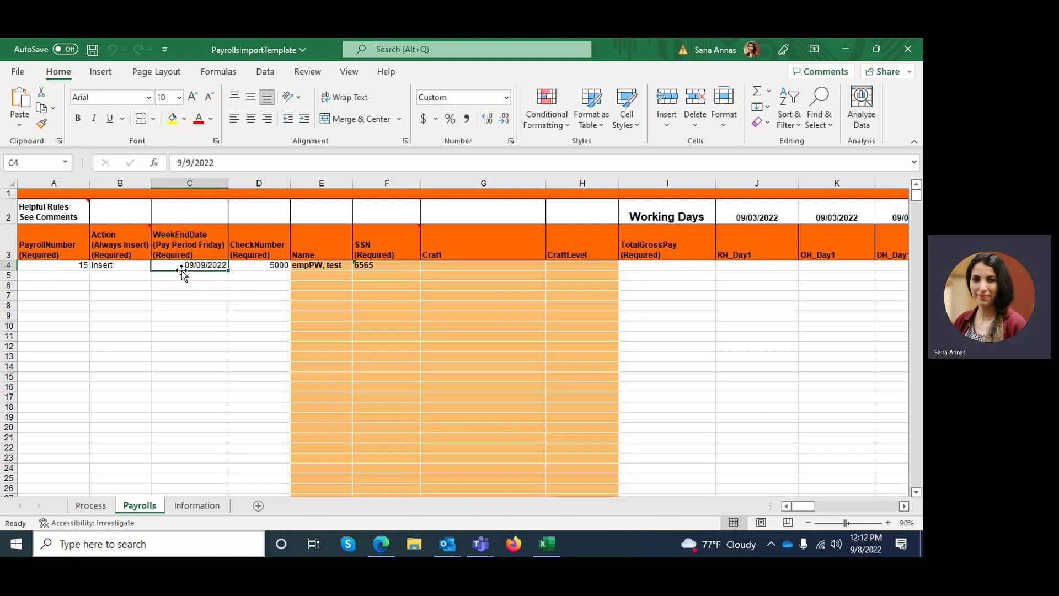
click(269, 266)
click(318, 265)
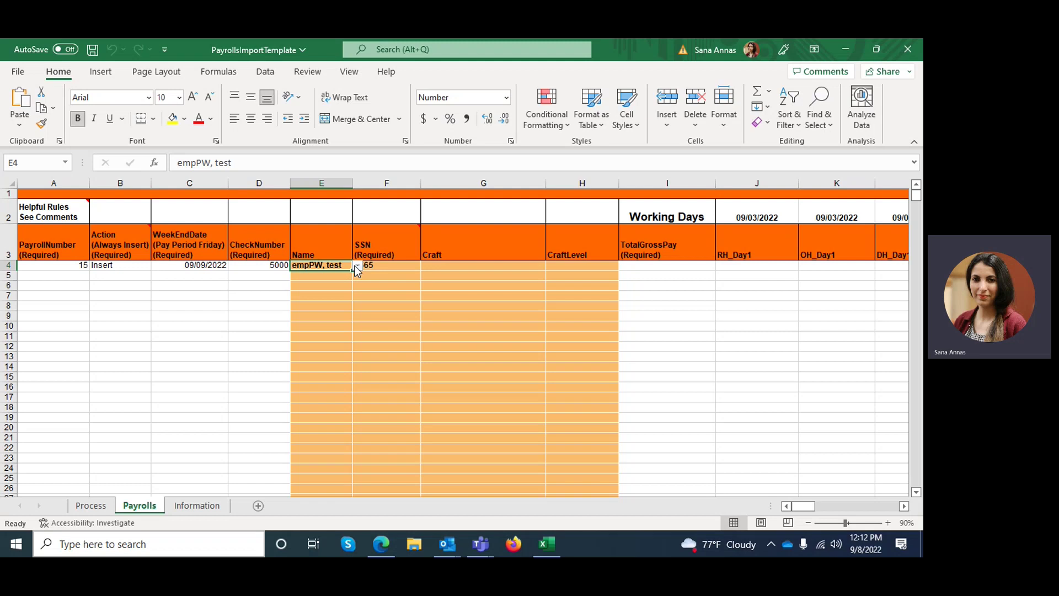
click(357, 267)
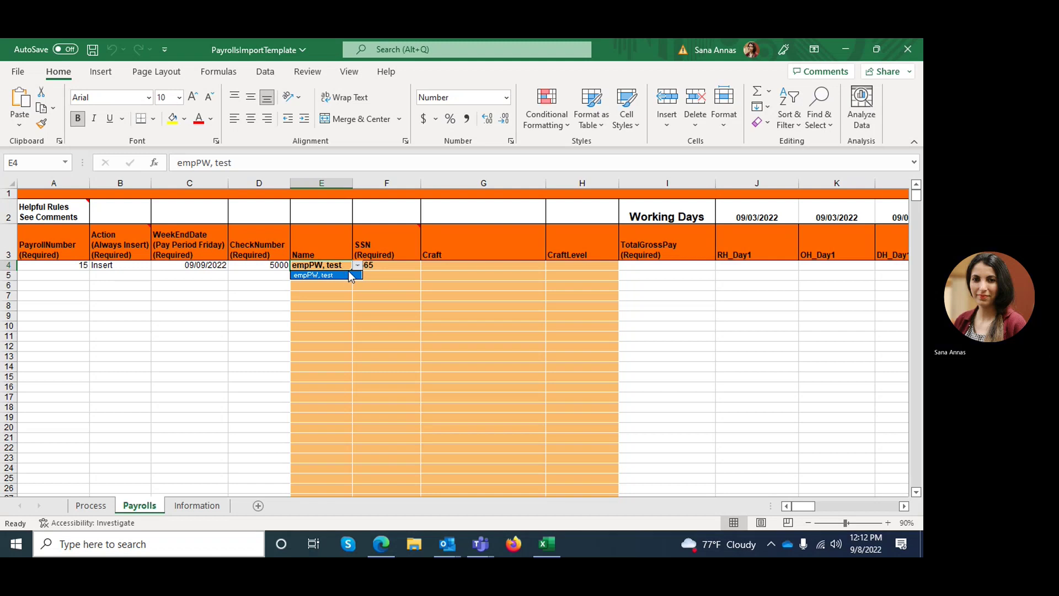
click(355, 285)
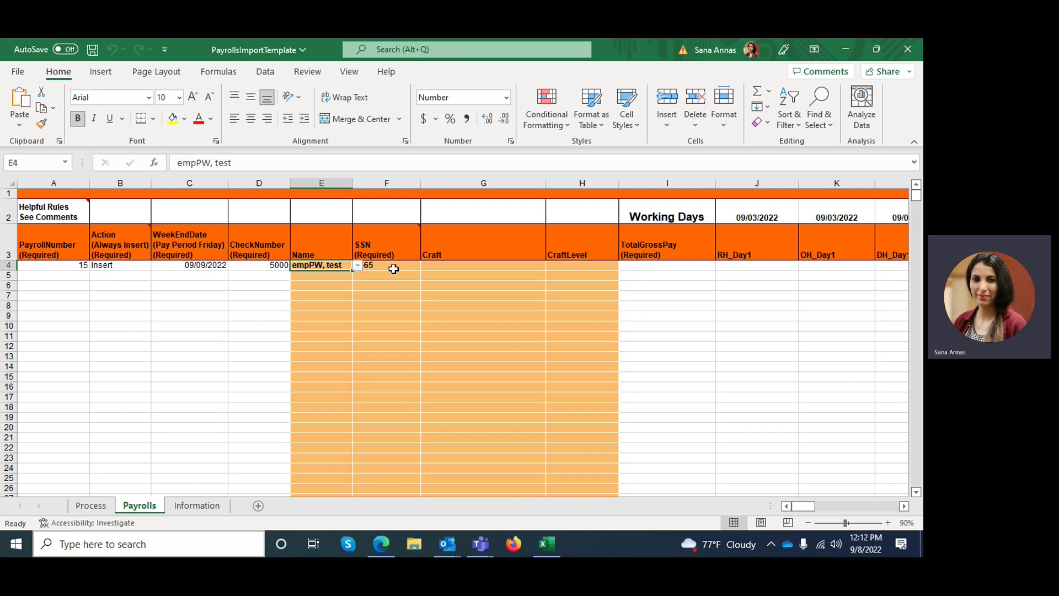
click(391, 263)
click(427, 267)
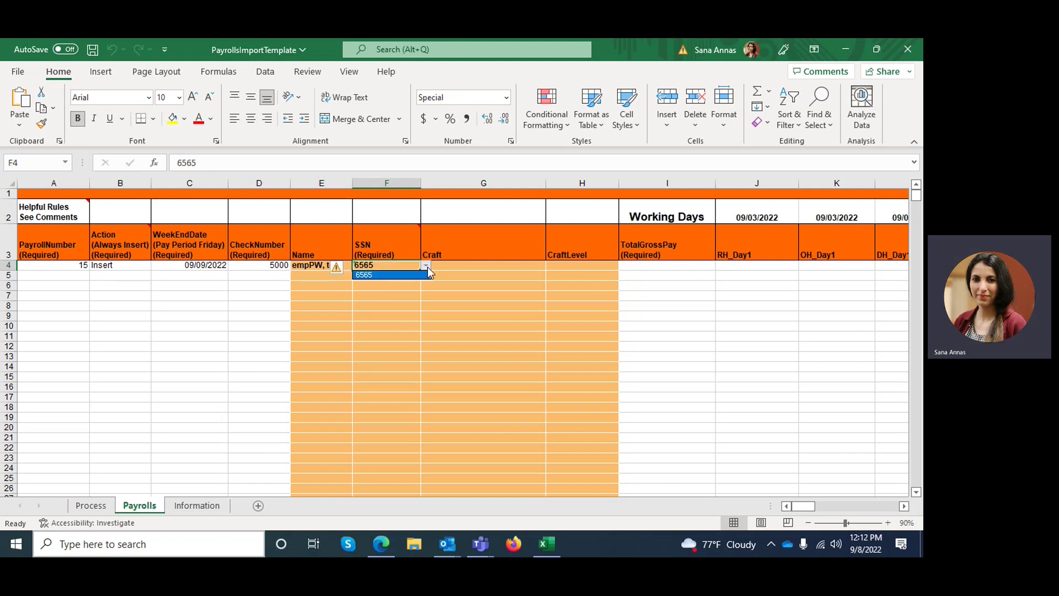
click(425, 292)
Step: Set the row 4 craft to CARPENTER and craft level to JOURNEYMAN
click(470, 268)
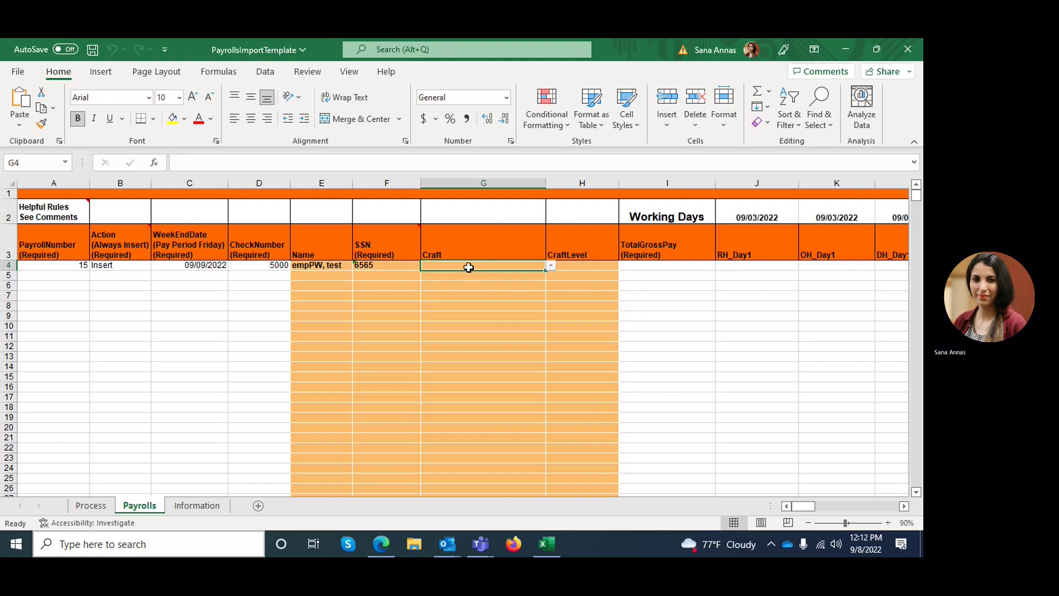
click(553, 266)
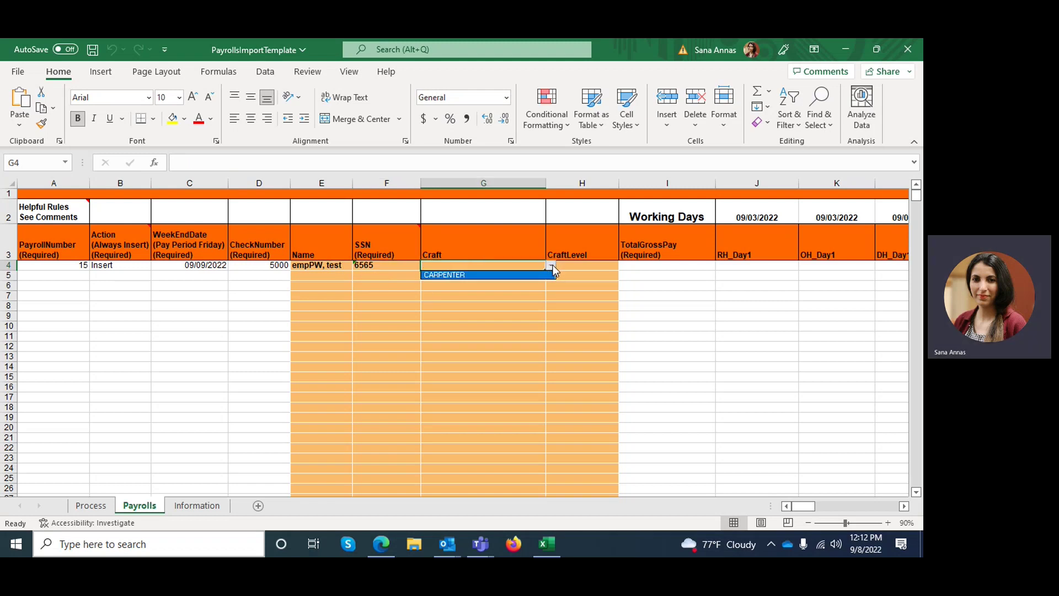
click(546, 276)
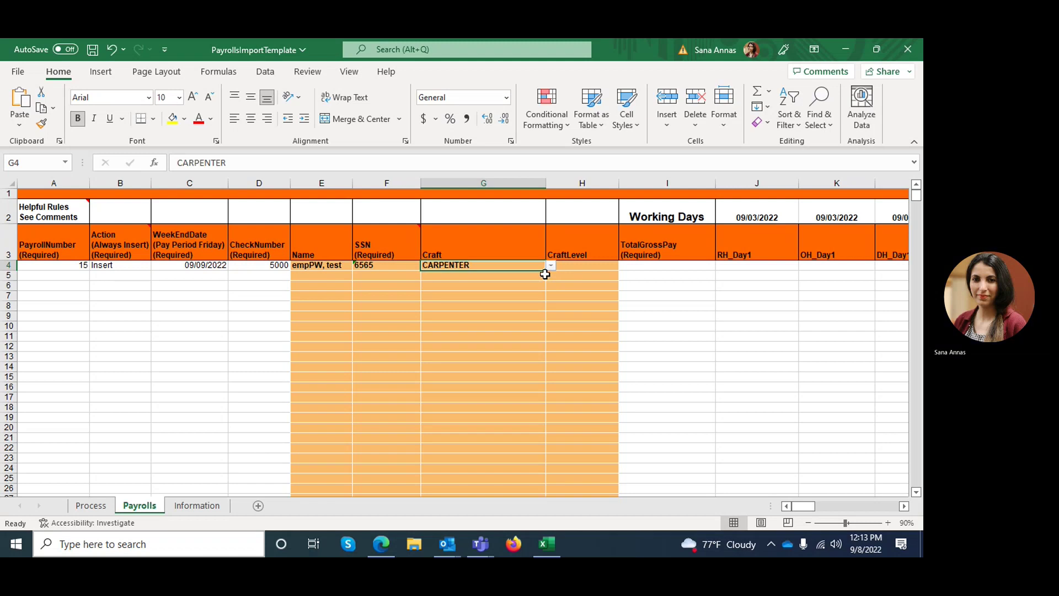
click(612, 266)
click(626, 266)
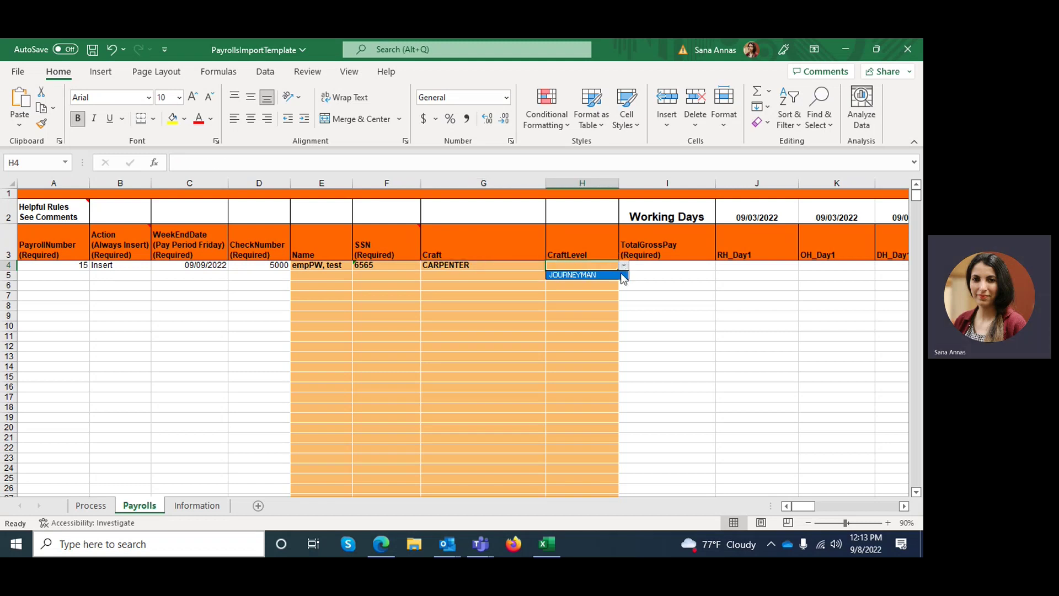
click(620, 274)
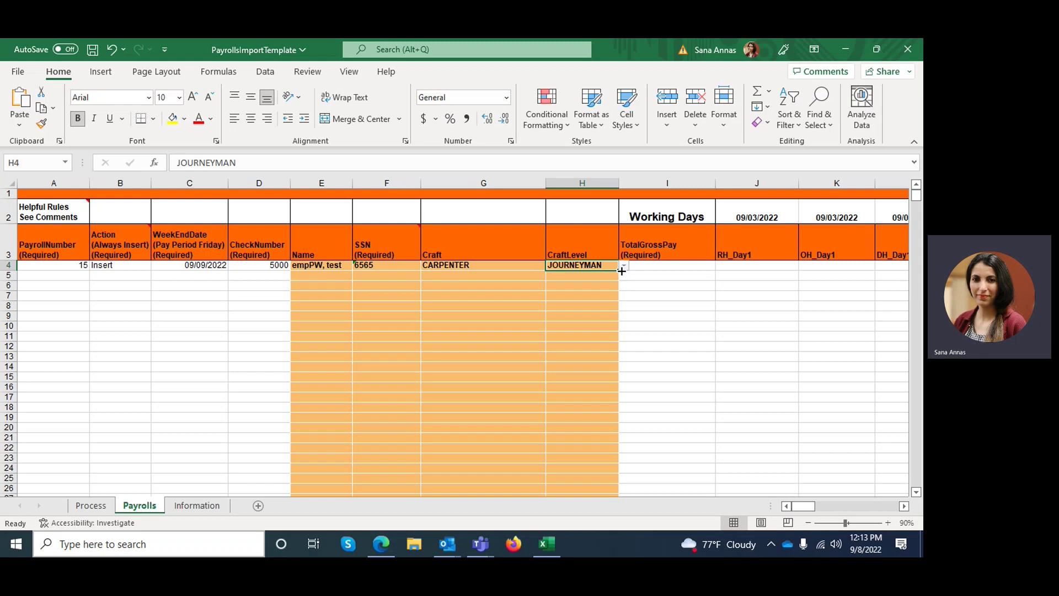
click(683, 266)
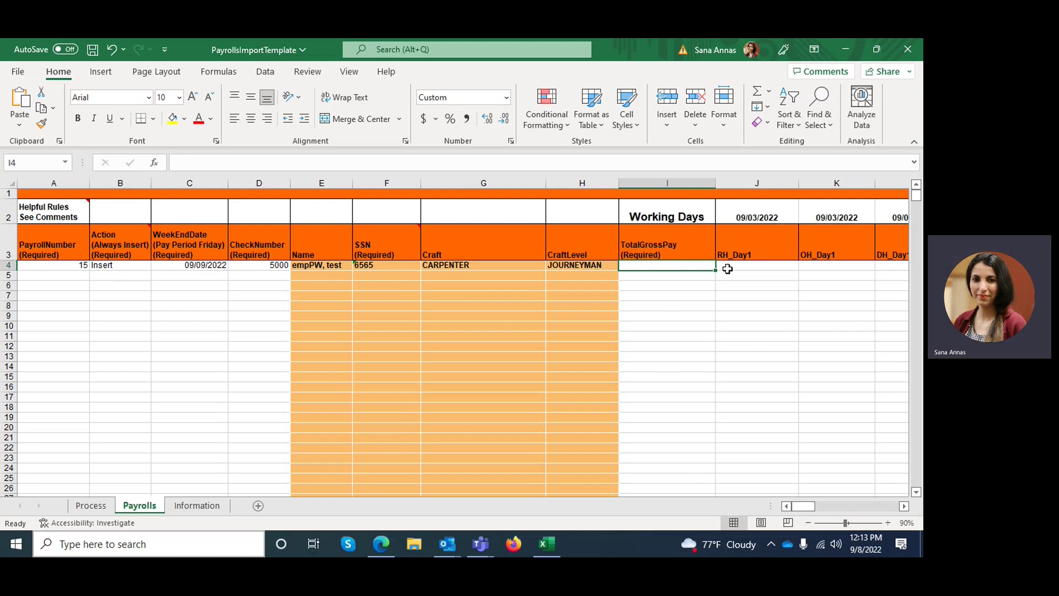
Step: Step through the day 1 and day 2 RH, OH and DH hour columns in row 4
click(727, 269)
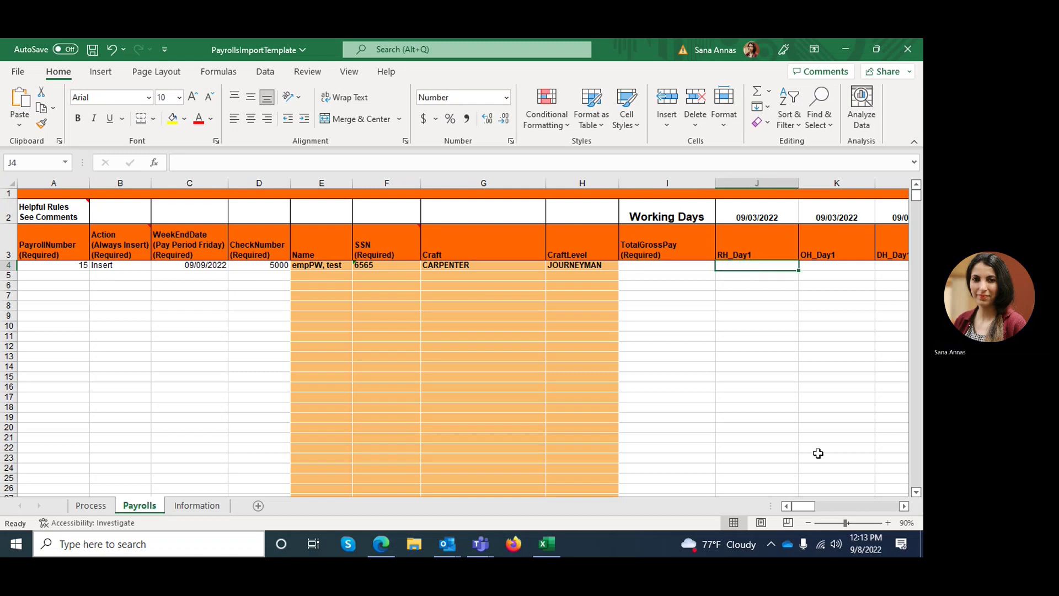
click(905, 506)
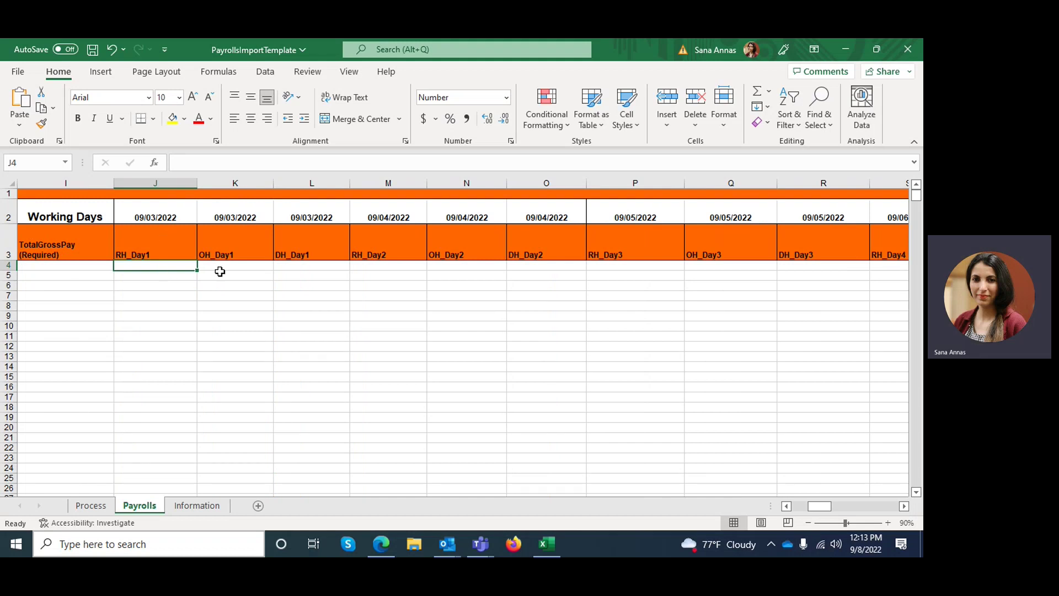
click(218, 269)
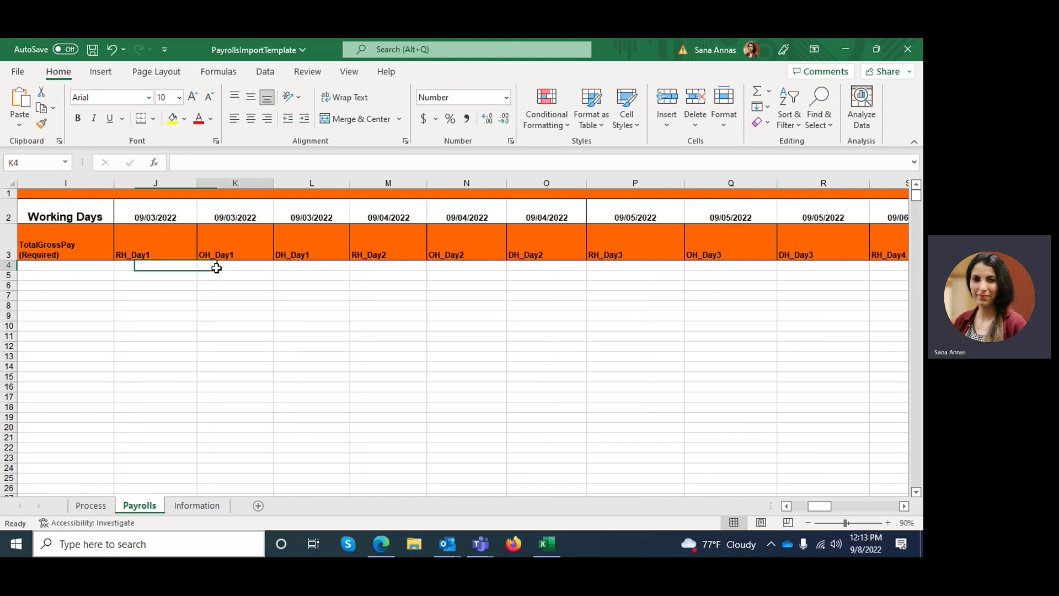
click(310, 268)
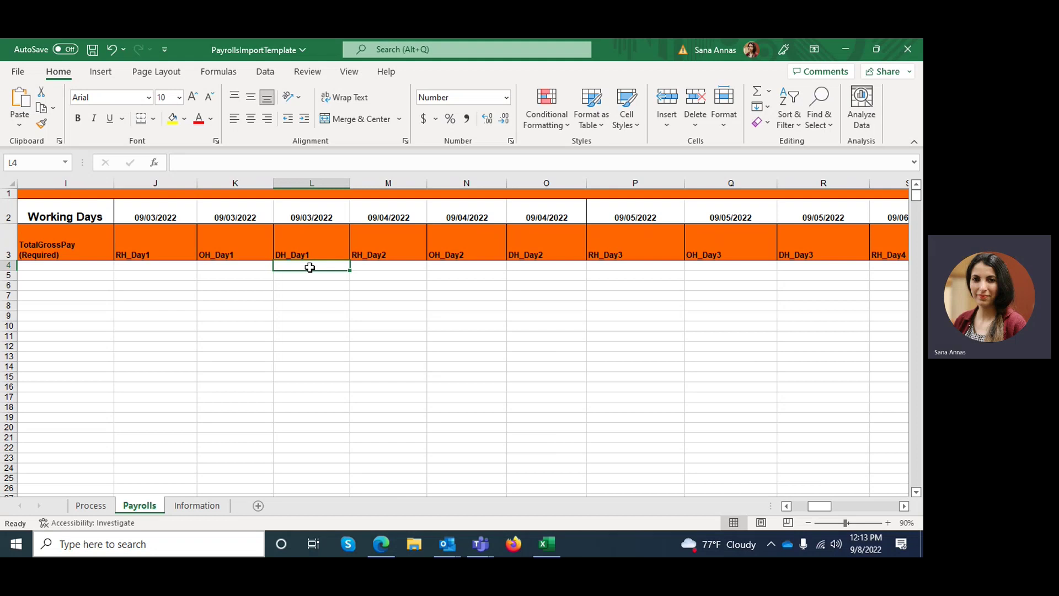
click(393, 269)
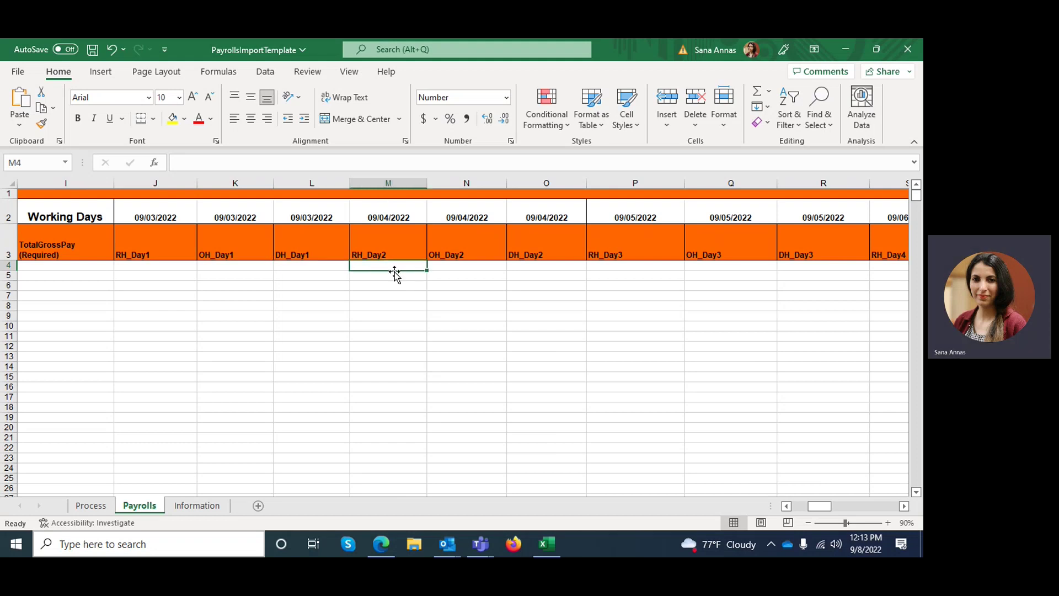
click(481, 269)
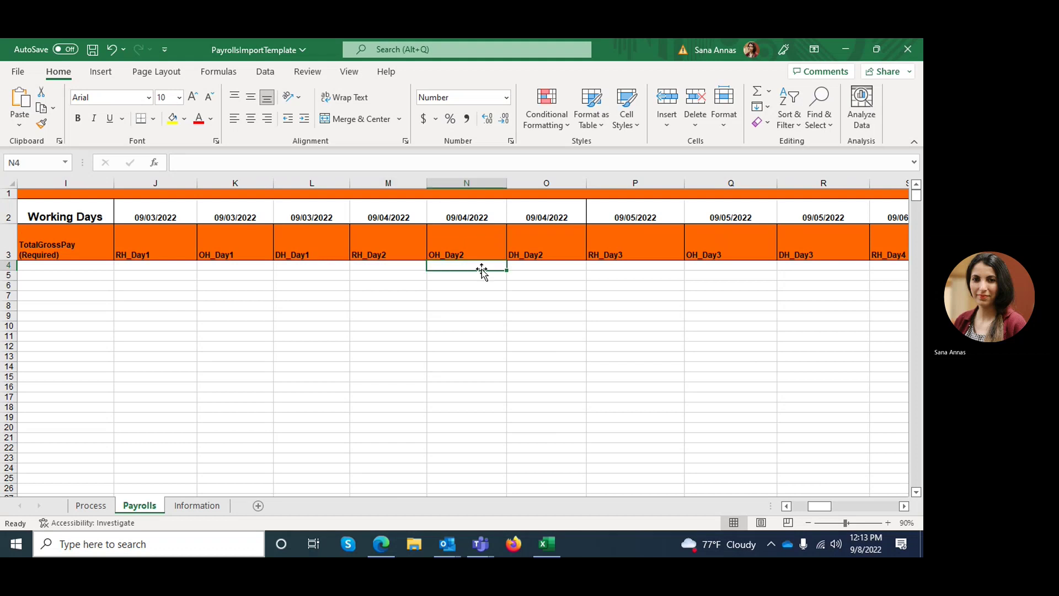
click(548, 268)
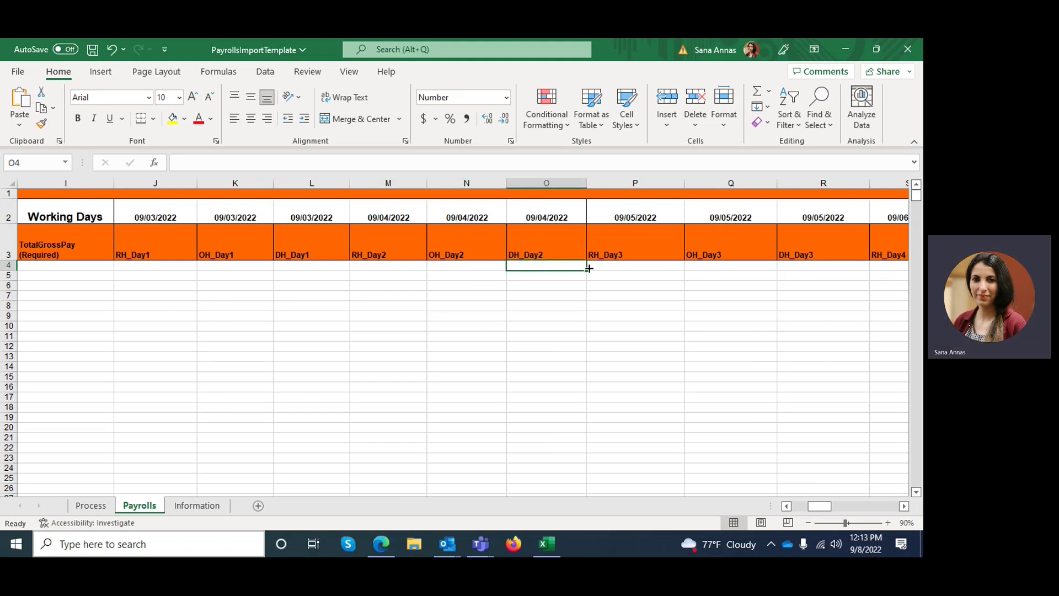
Step: Scroll right past the later day columns to the BaseRate, OvertimeRate and Fringes columns
click(904, 507)
click(904, 506)
click(904, 506)
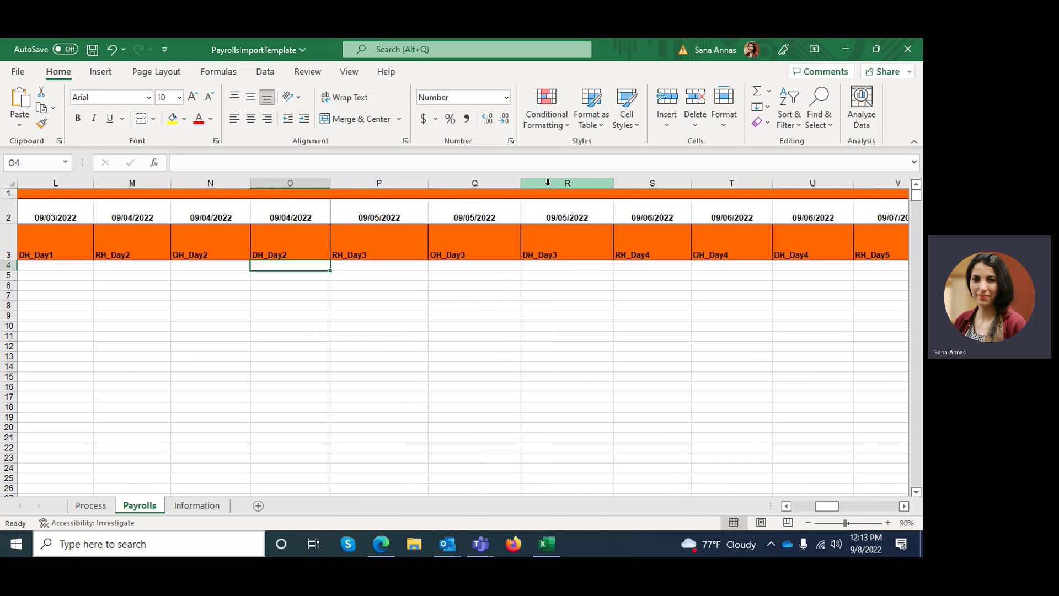
click(903, 506)
click(903, 506)
click(904, 506)
click(904, 506)
click(904, 506)
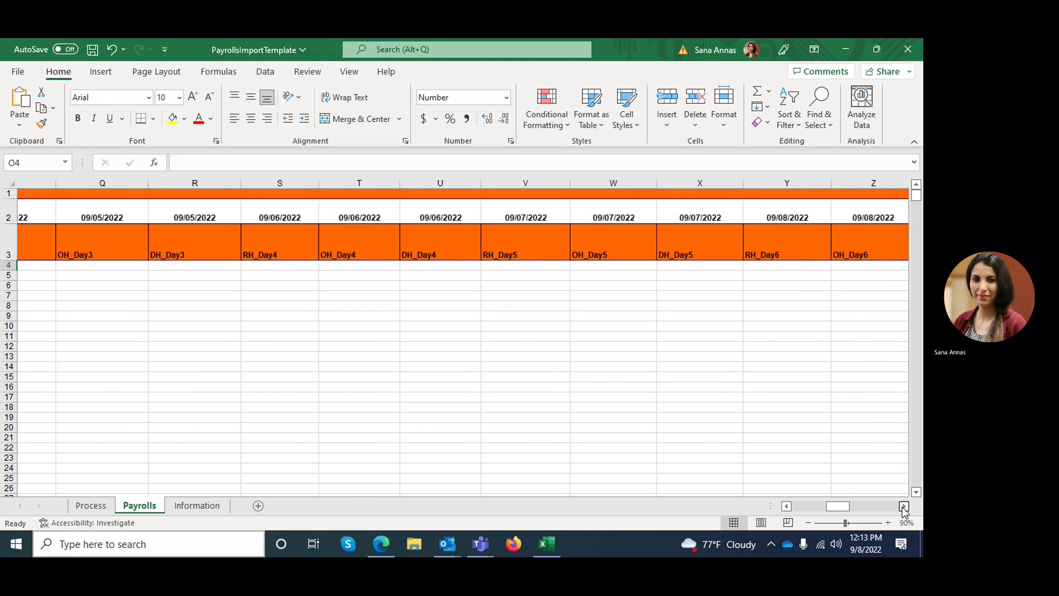
click(904, 506)
click(904, 506)
click(904, 506)
click(904, 506)
click(904, 507)
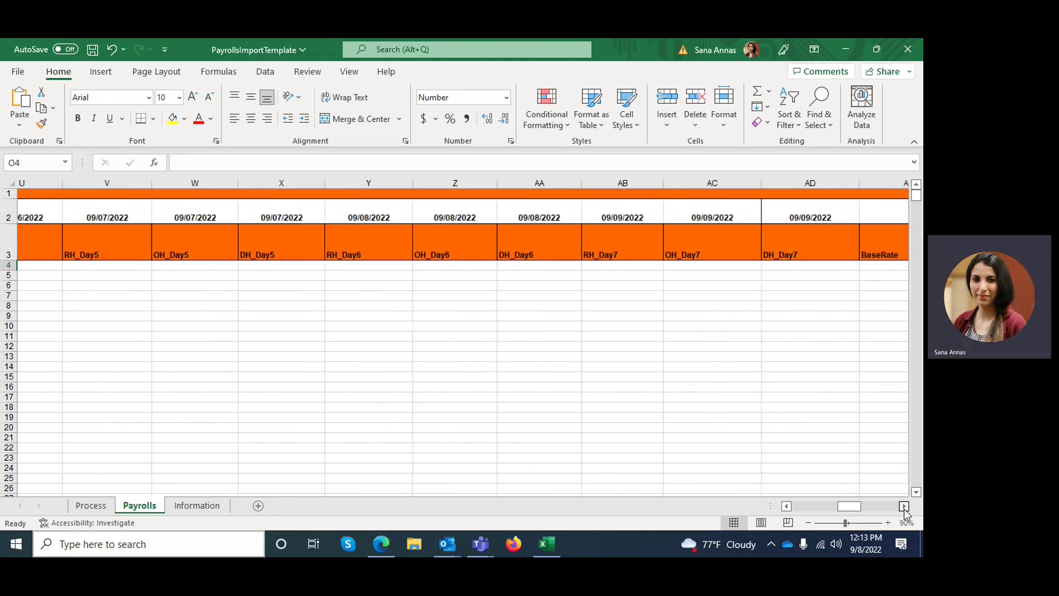
click(904, 506)
click(904, 507)
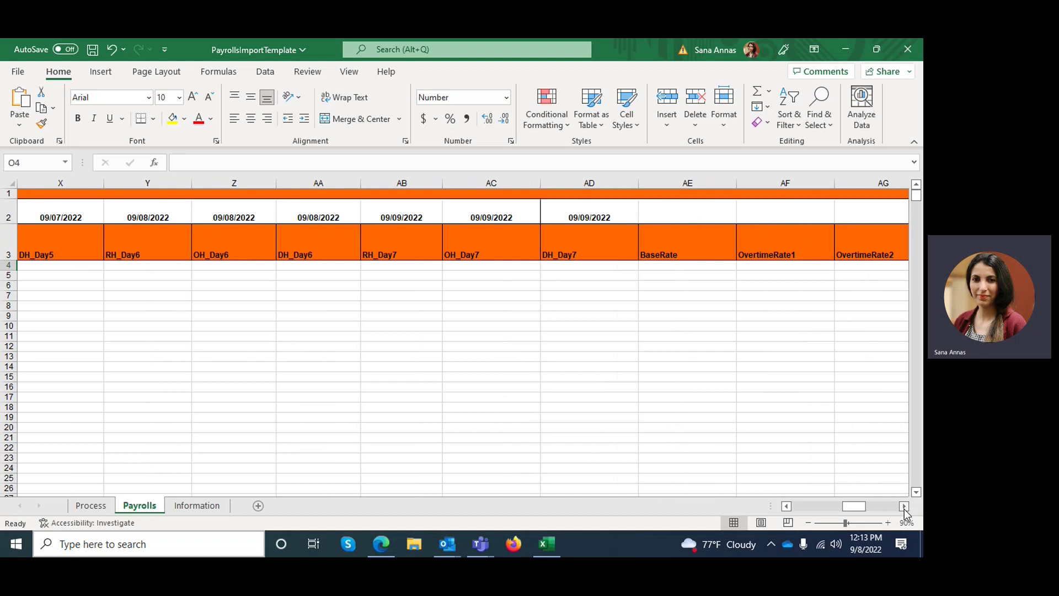
click(904, 506)
click(904, 506)
click(904, 507)
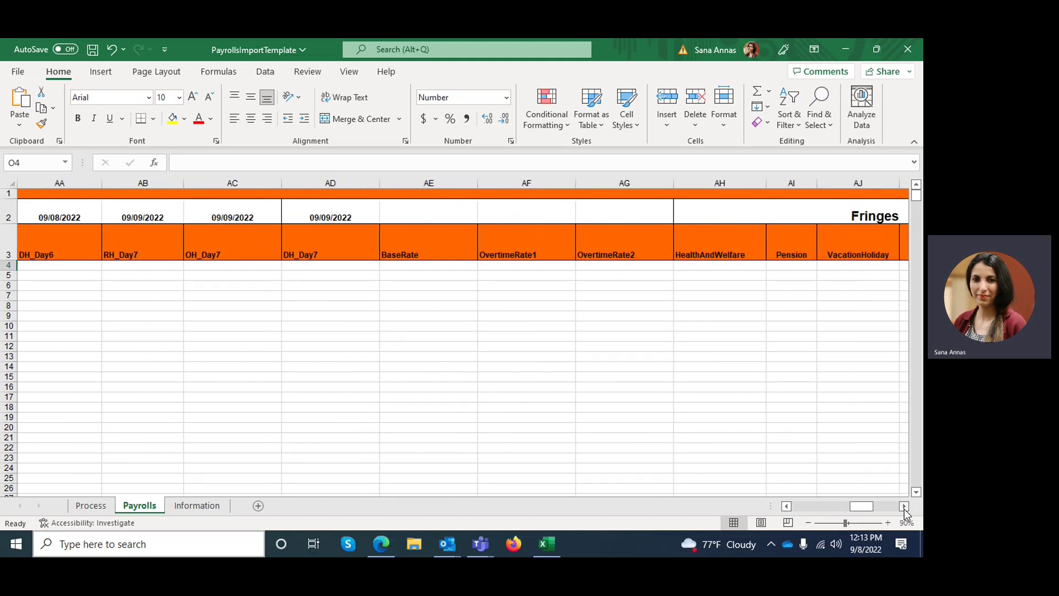
click(904, 507)
Step: Point out the BaseRate, OvertimeRate1, OvertimeRate2, HealthAndWelfare and Pension columns
click(366, 265)
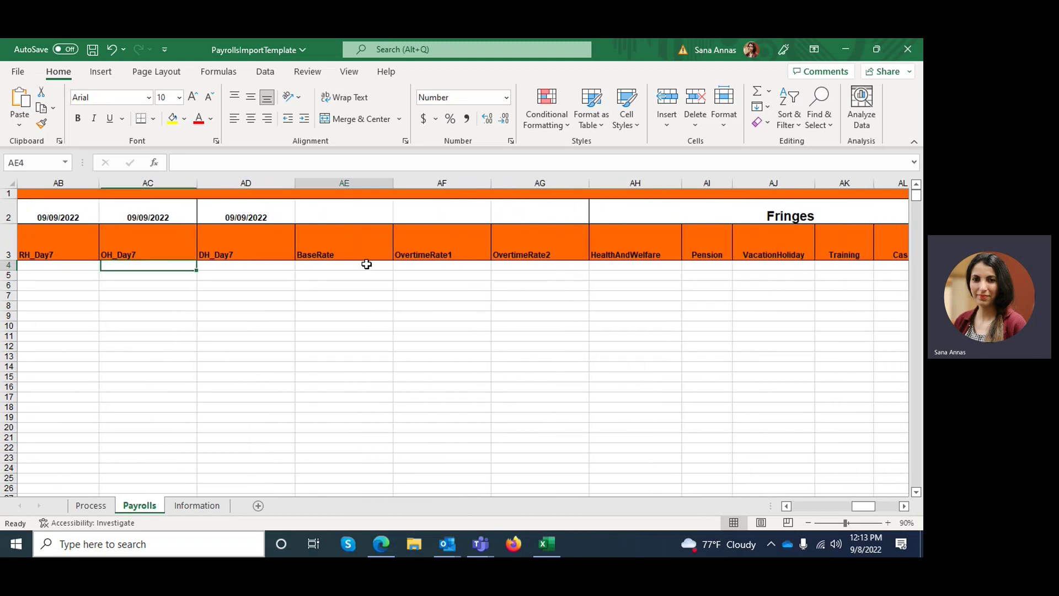
click(440, 270)
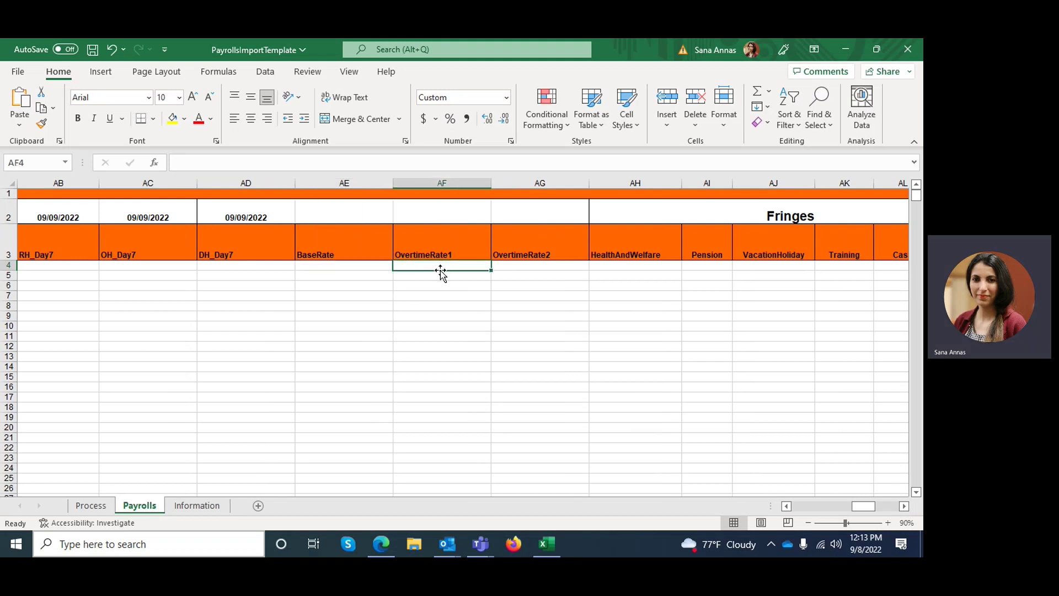
click(521, 267)
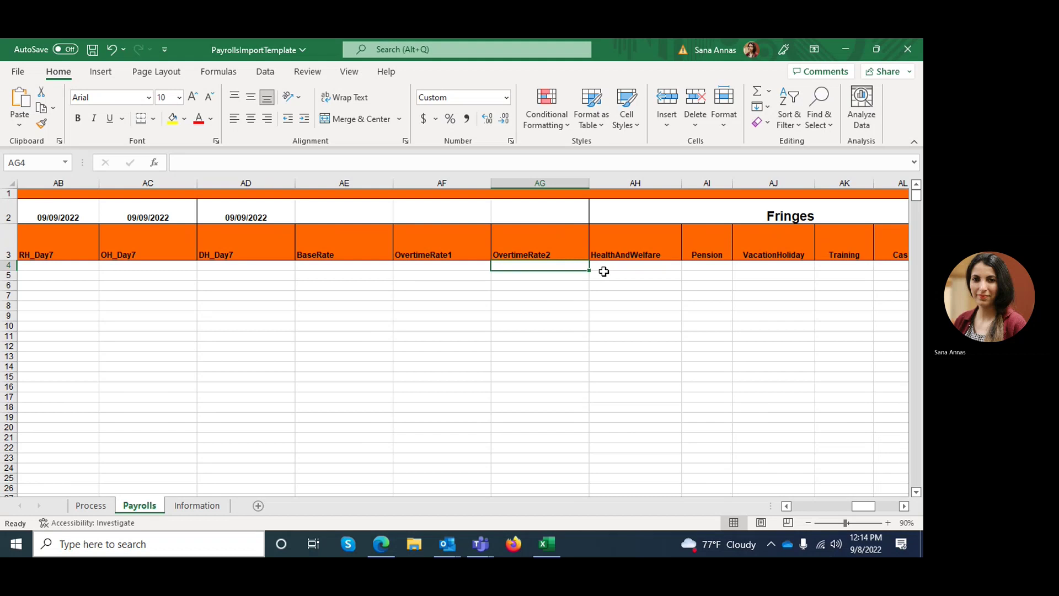
click(604, 272)
click(702, 264)
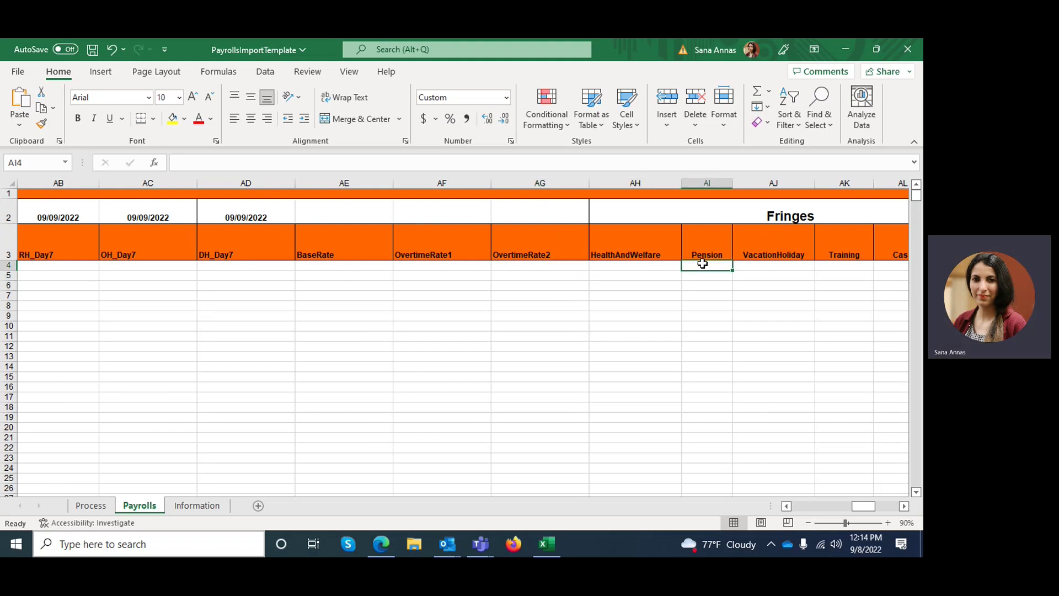
Step: Step through the FICA, FederalTaxes, WithHolding and Medicare deductions to Notes, then scroll back to column A
key(Right)
key(Right)
key(Right)
key(Right)
key(Right)
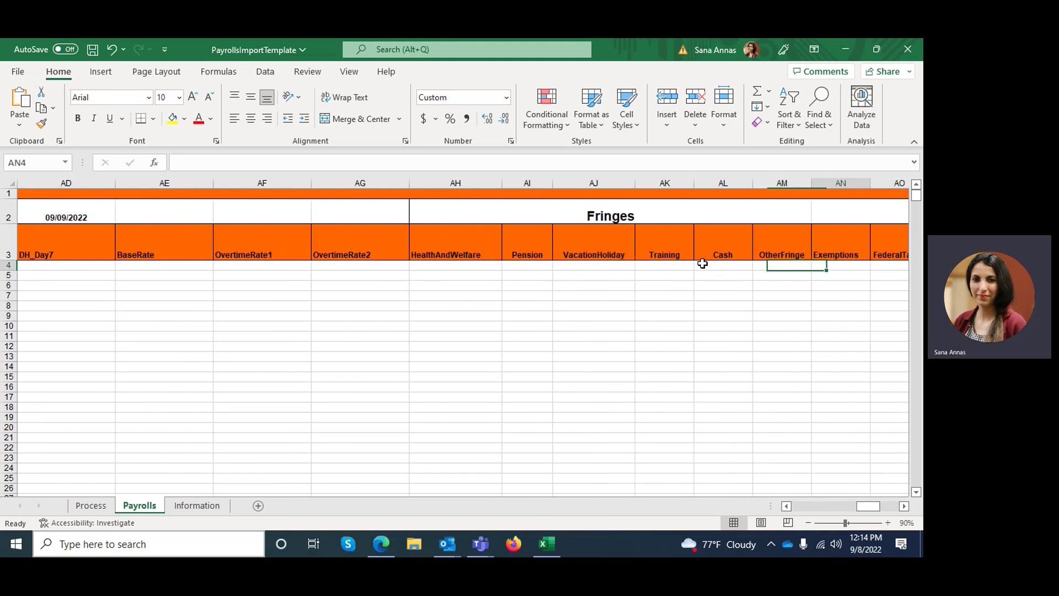
key(Right)
key(Right)
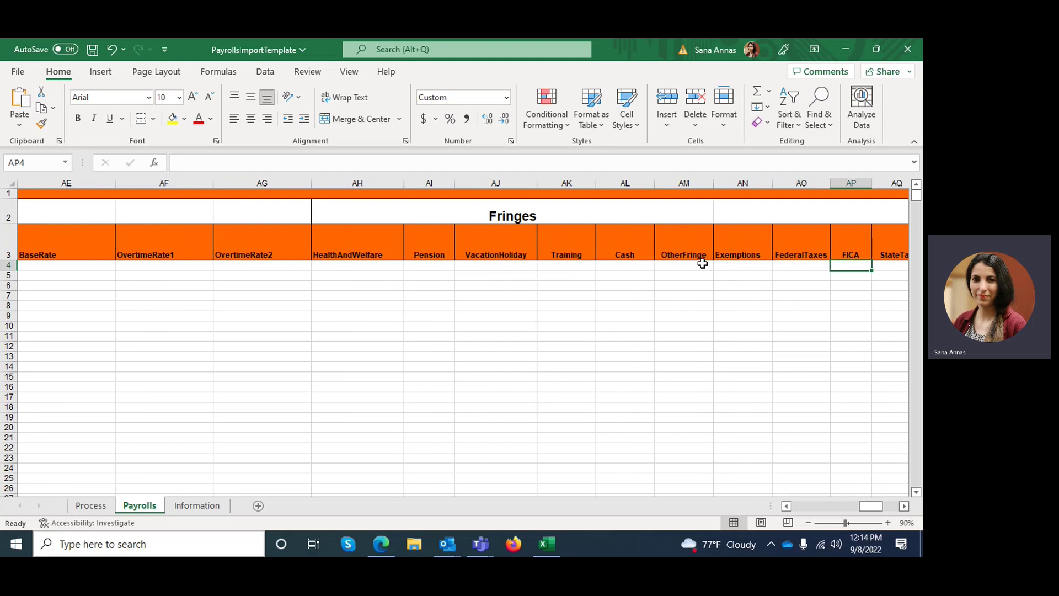
key(Left)
key(Right)
key(Right)
key(Right)
key(Right)
key(Right)
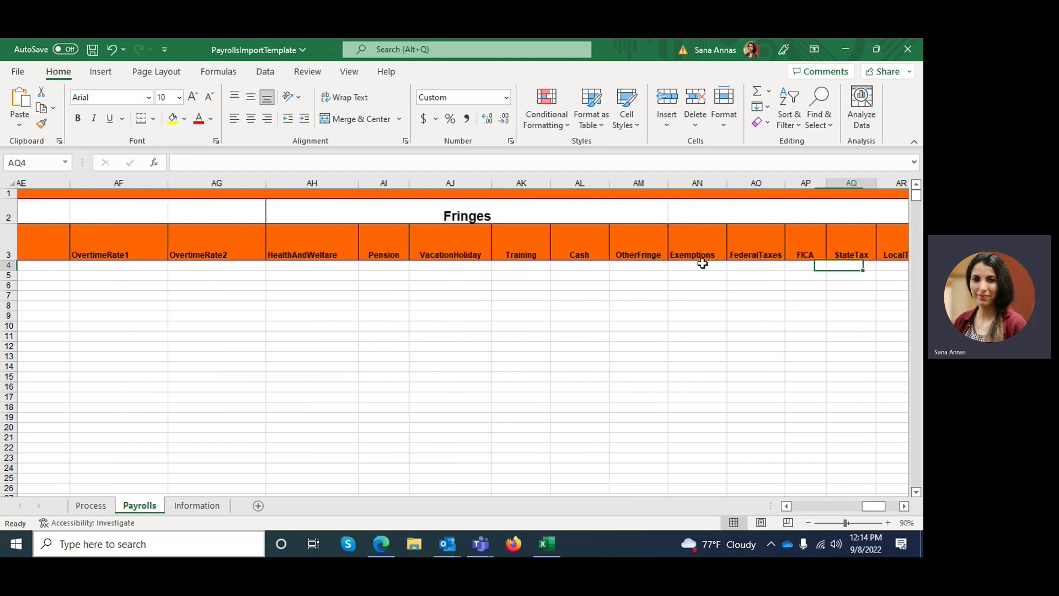
key(Right)
key(Right)
key(Right)
key(Right)
key(Right)
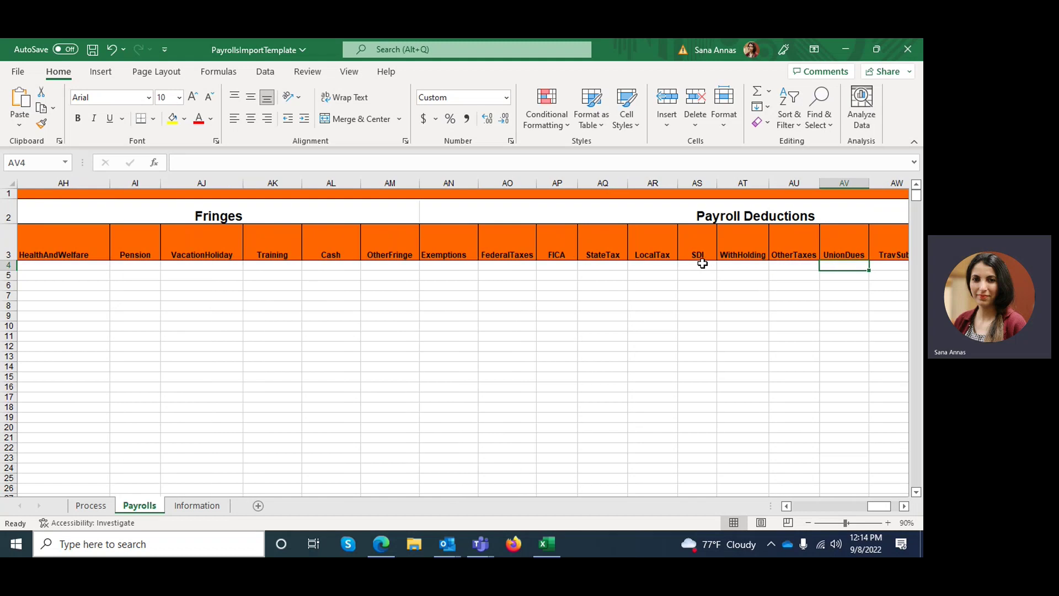
key(Right)
key(Right)
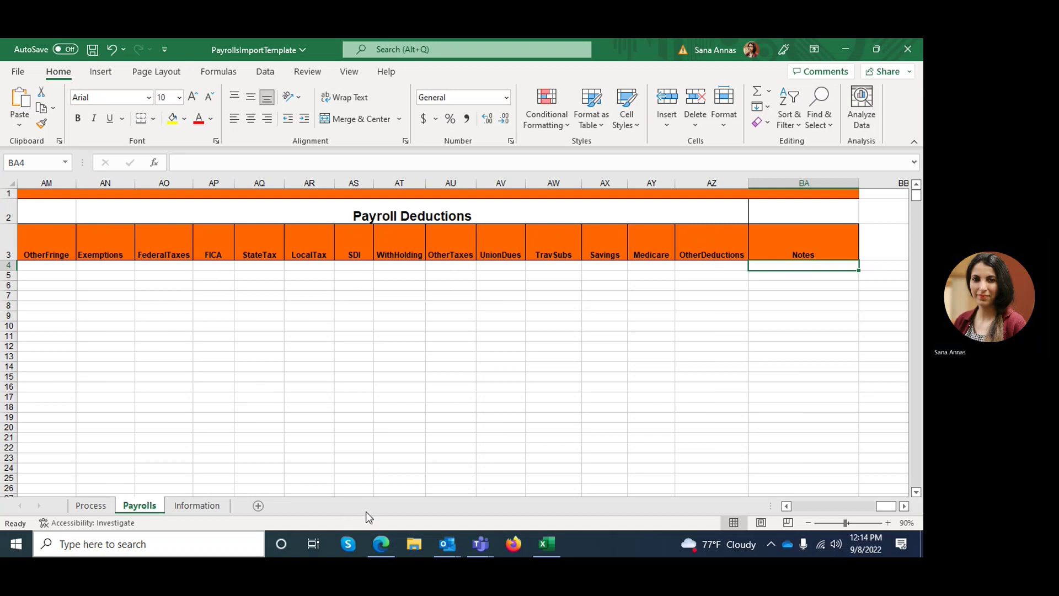
drag(886, 507, 789, 508)
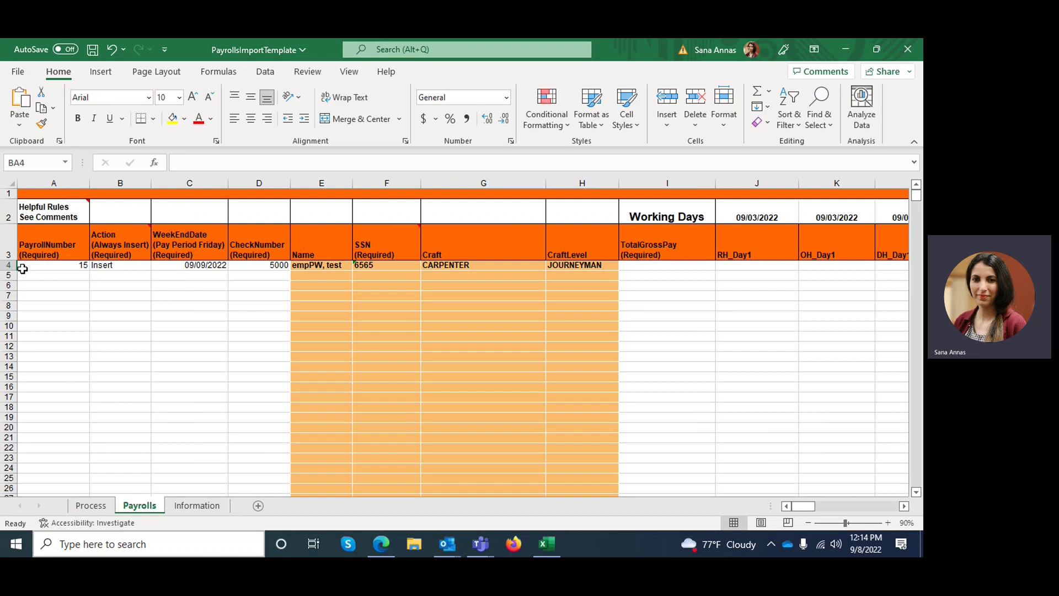
Step: Select payroll number 15 in A4 and close the template workbook
click(22, 268)
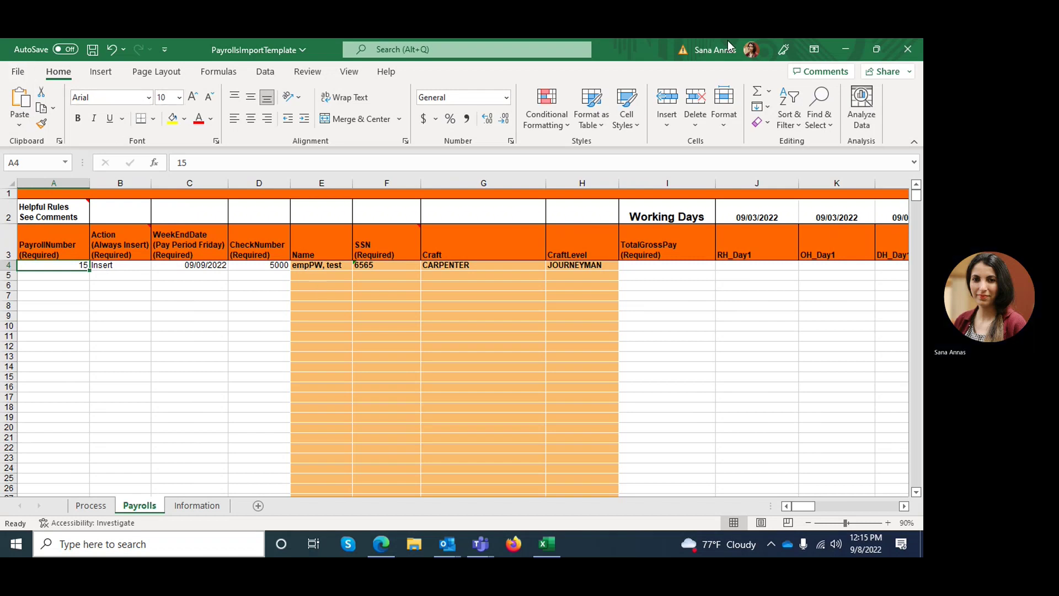
click(908, 50)
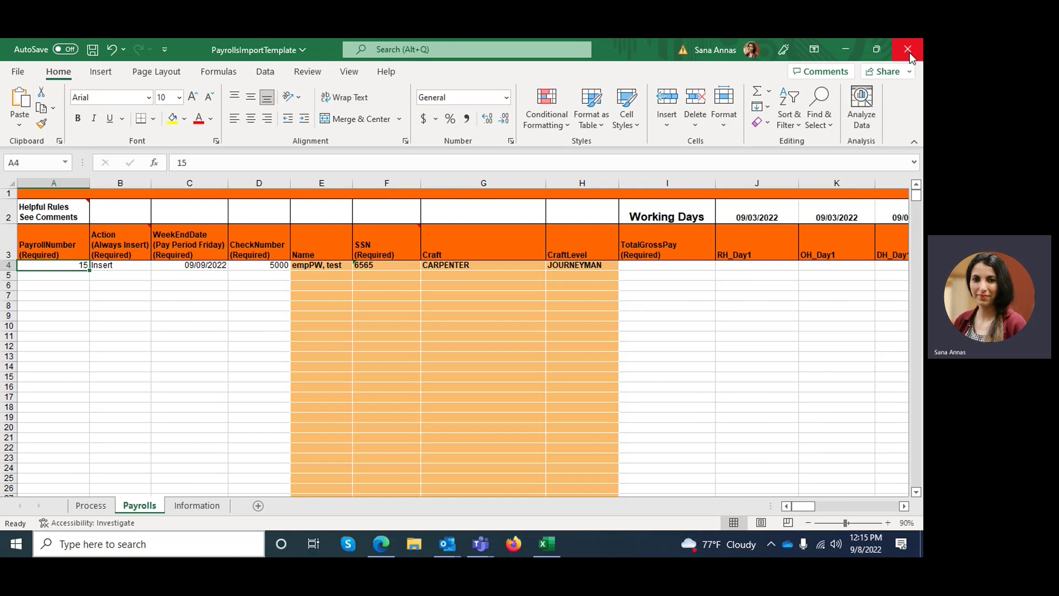
Step: Close the Import Template Parameters dialog and cancel the file chooser without selecting a file
click(388, 545)
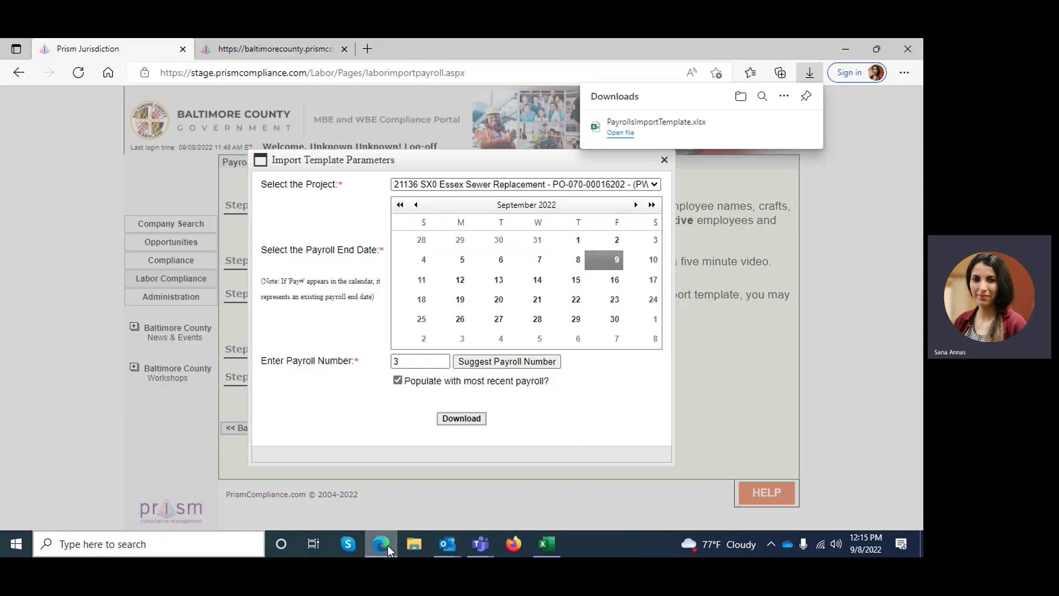
click(662, 161)
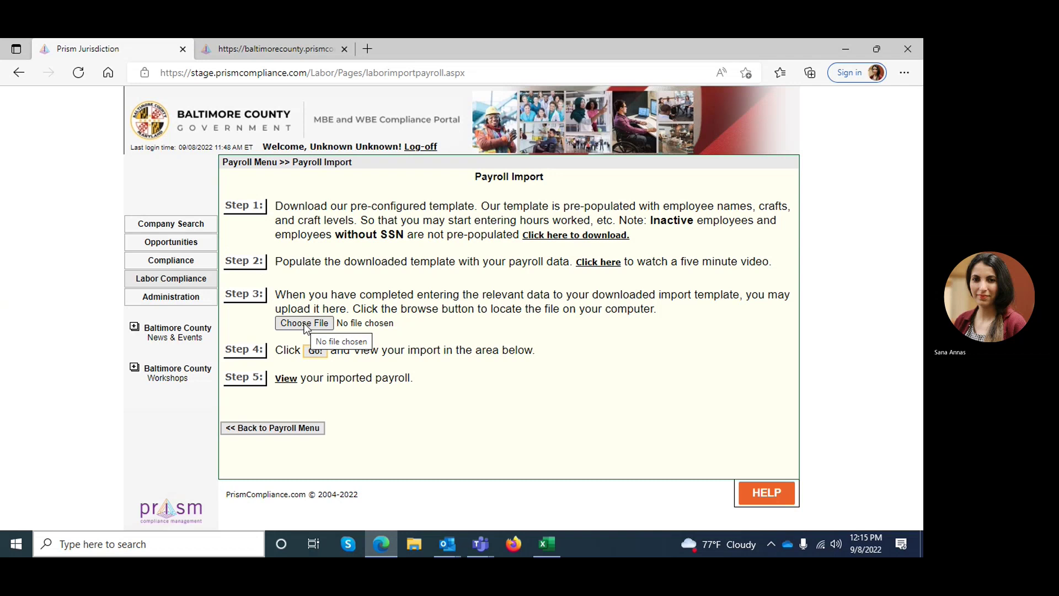
click(305, 323)
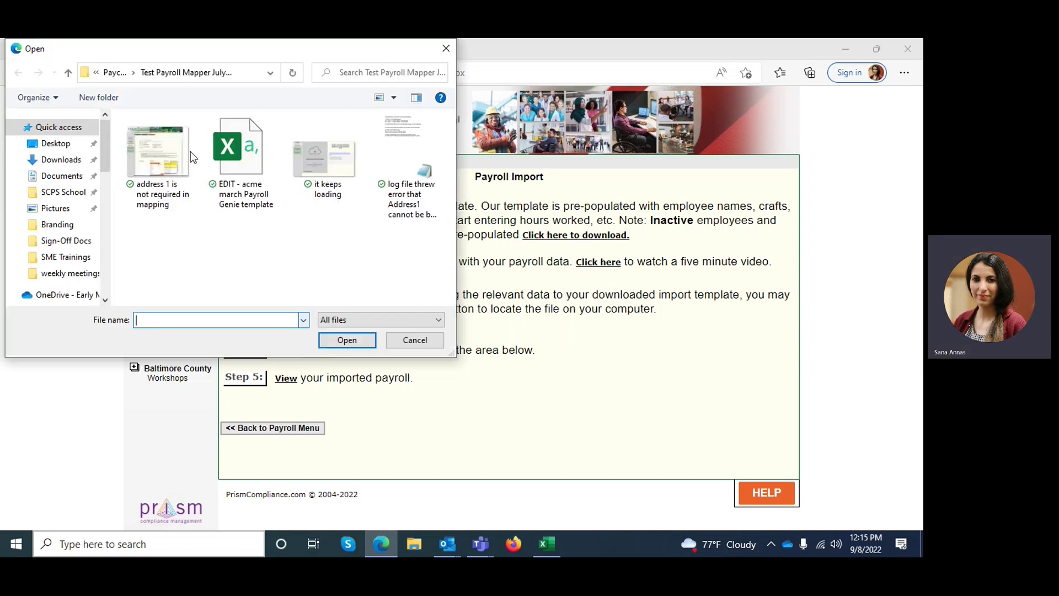
click(445, 48)
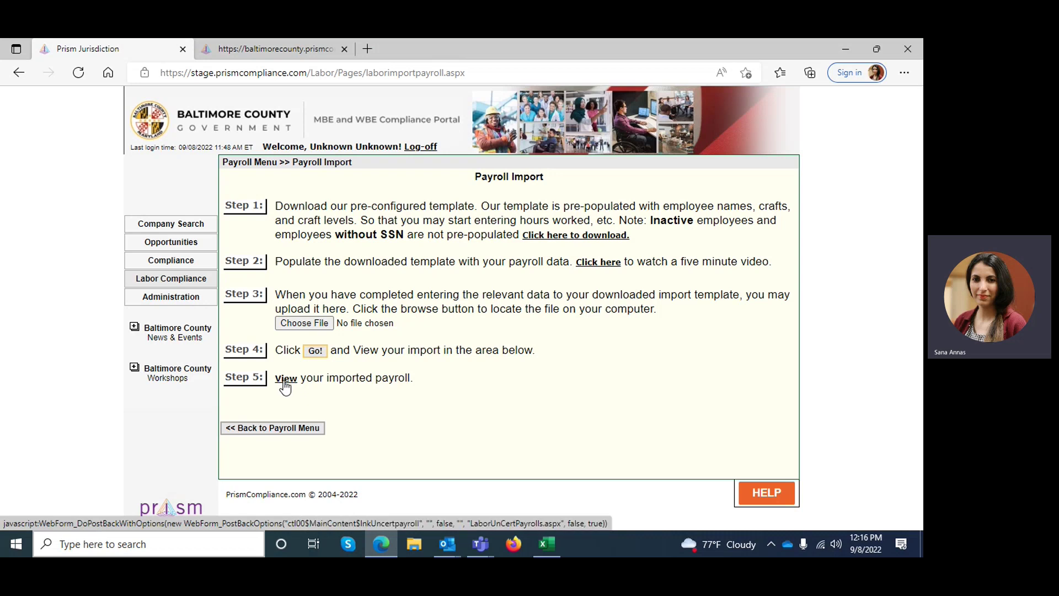
Step: Open Manage Non-Certified Payroll Reports from Labor Compliance's Payroll Management menu
click(180, 278)
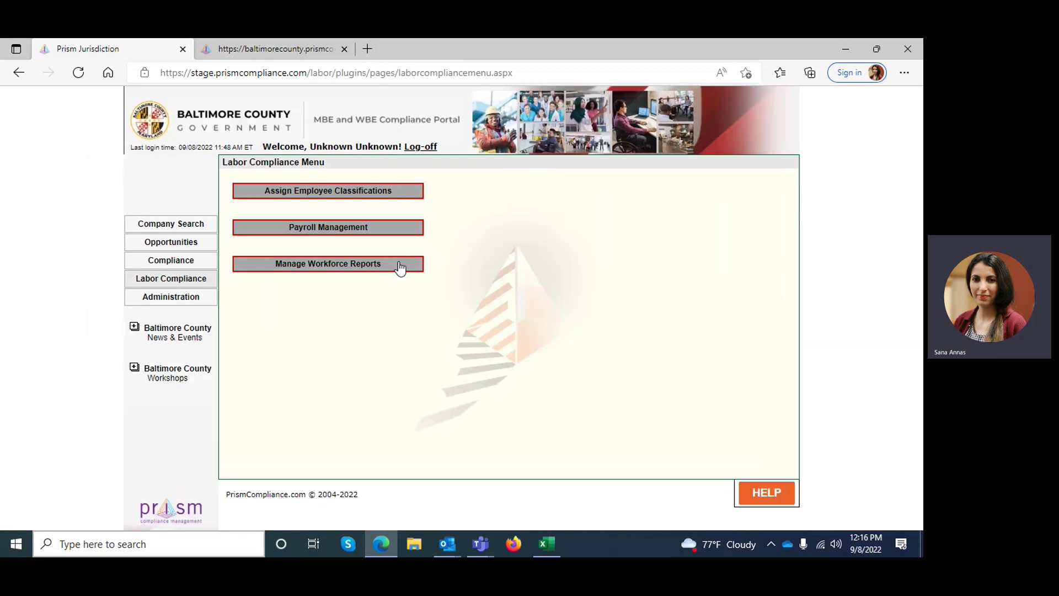
click(338, 234)
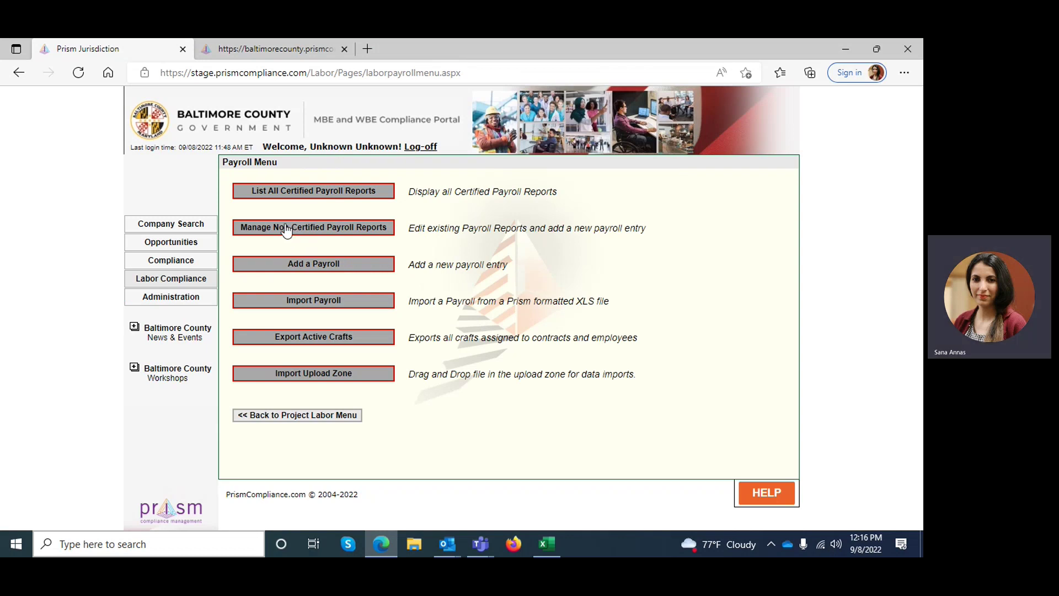
click(332, 228)
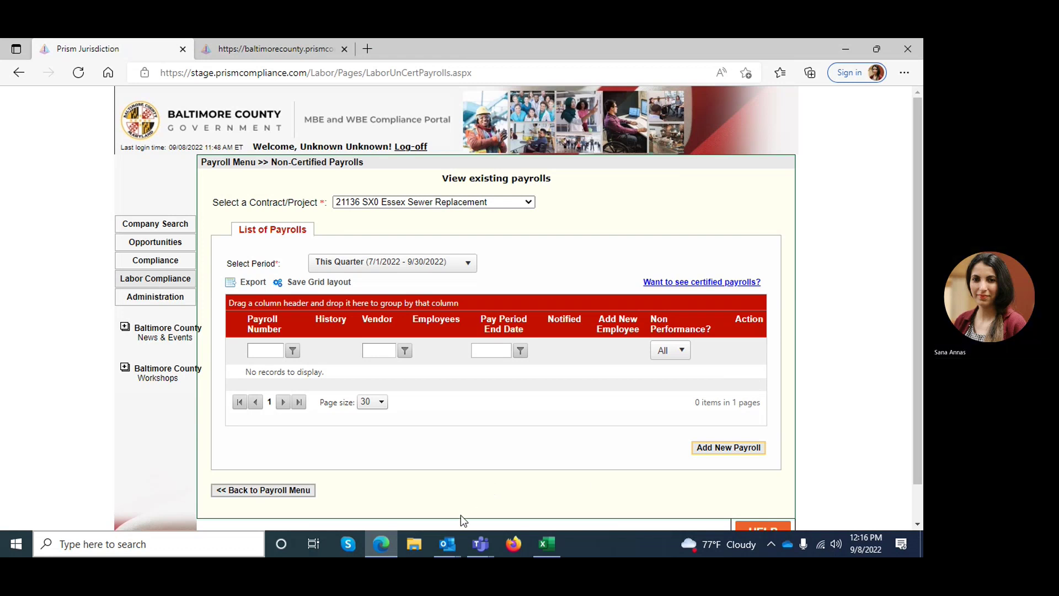
Step: Bring the Teams meeting window forward and stop the meeting recording
mouse_move(482, 545)
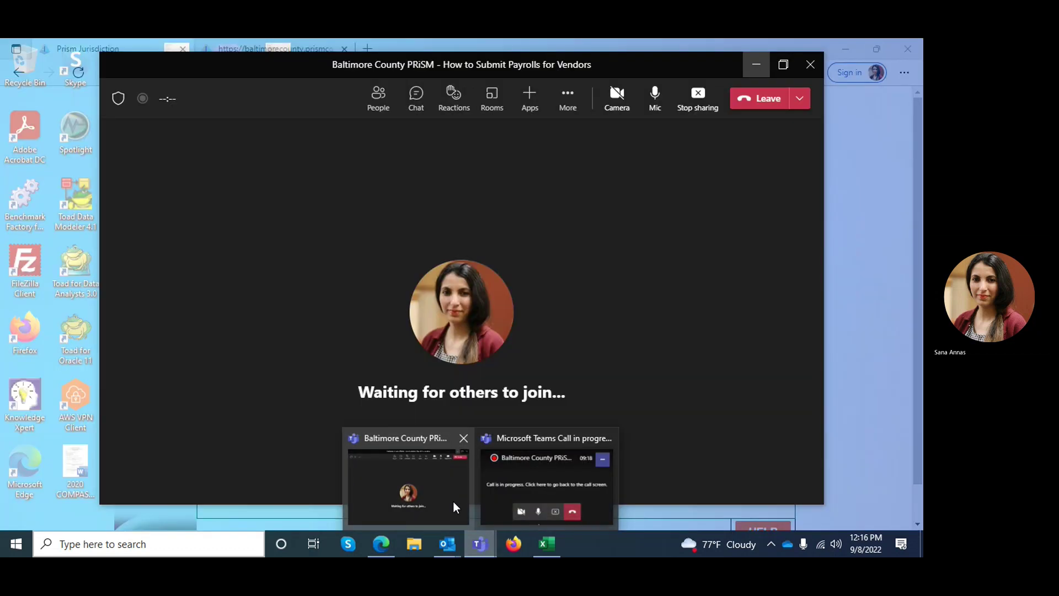
click(452, 501)
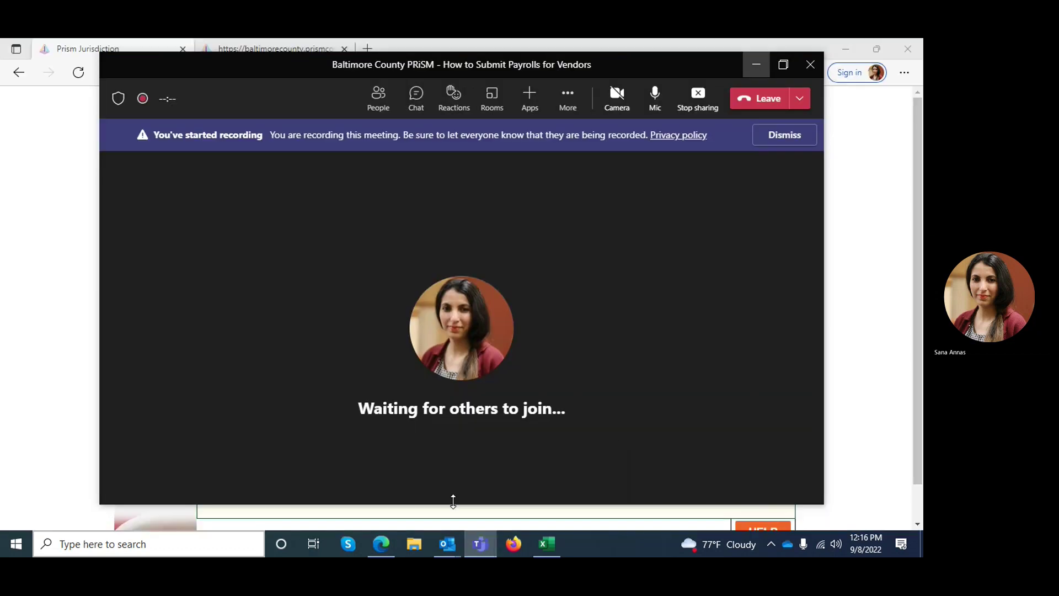
click(568, 100)
click(623, 472)
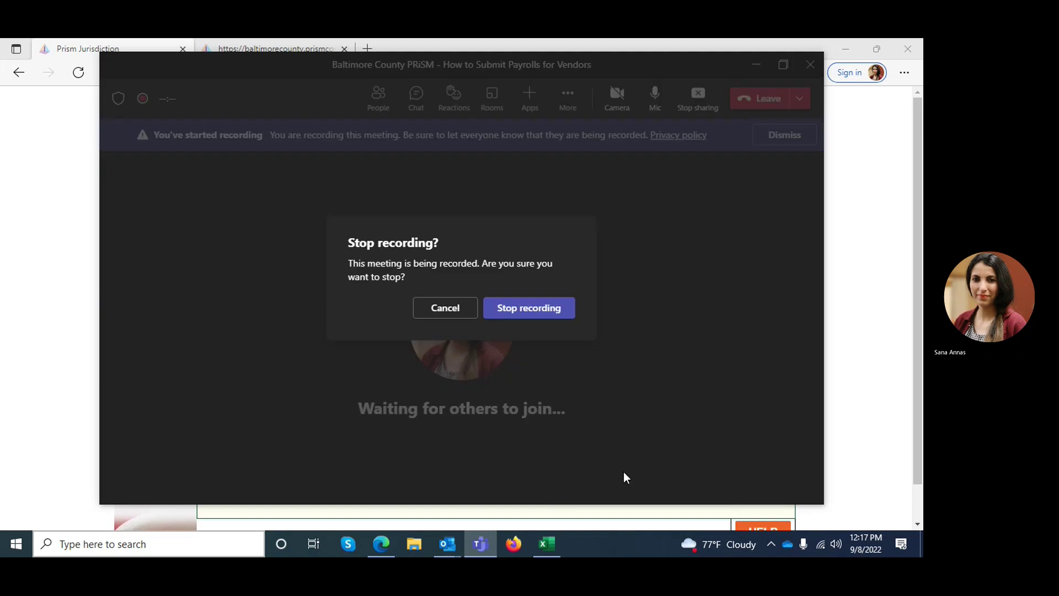